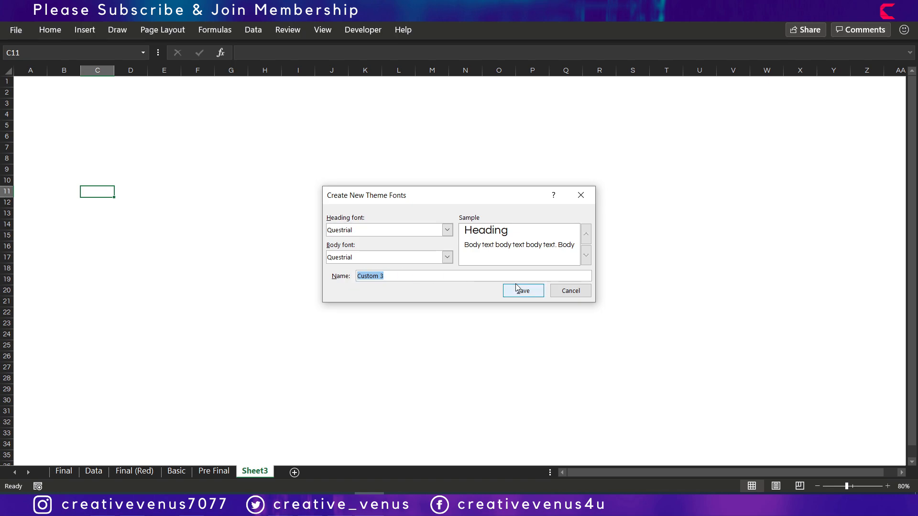
- Dismiss the new theme fonts dialog without saving and return to the sheet at cell A1
left_click(580, 293)
left_click(235, 162)
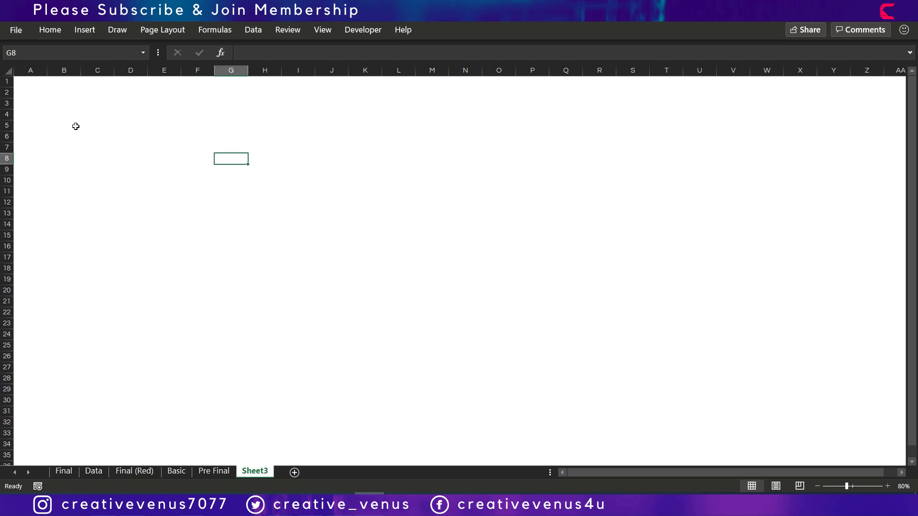
left_click(63, 110)
left_click(19, 91)
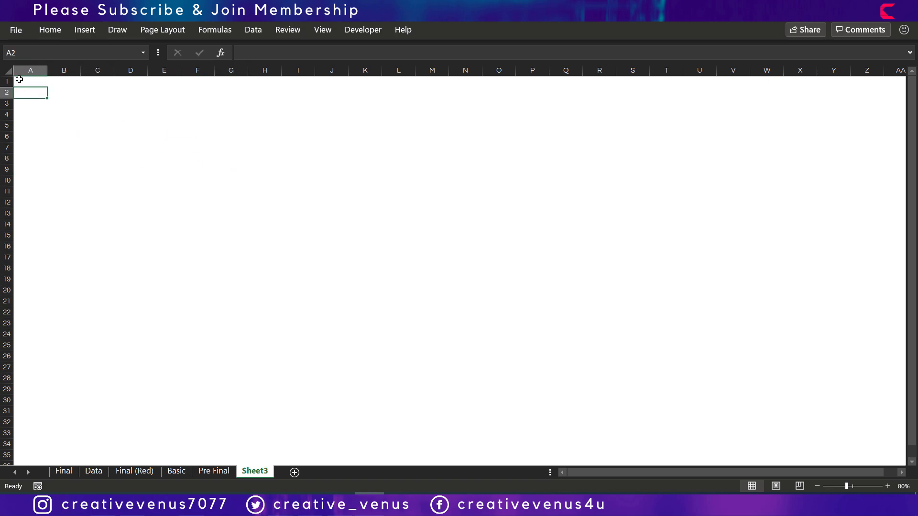
left_click(19, 80)
- Fill every cell of Sheet3 with the dark navy theme colour
left_click(6, 71)
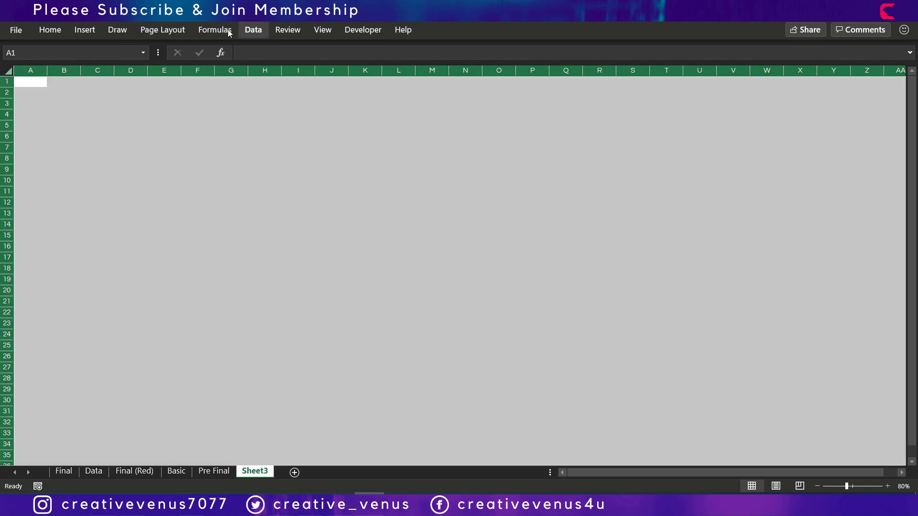
left_click(51, 29)
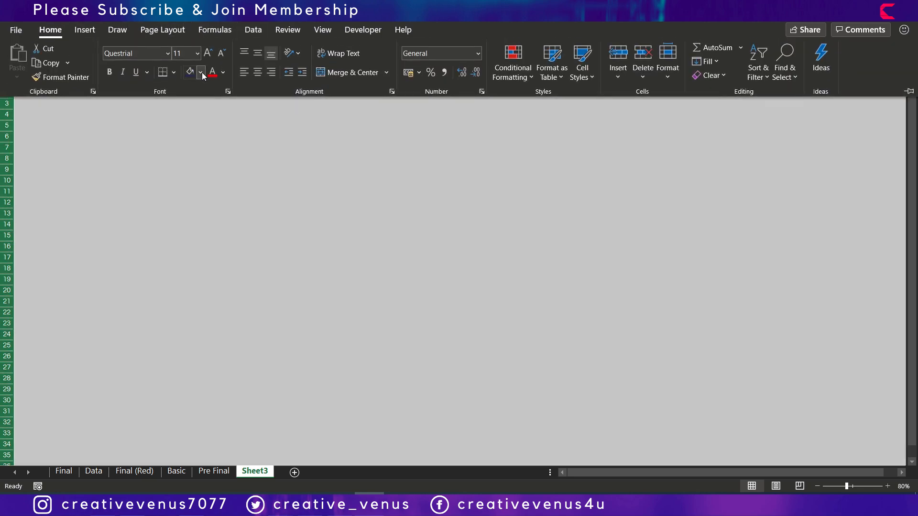
left_click(201, 73)
left_click(266, 104)
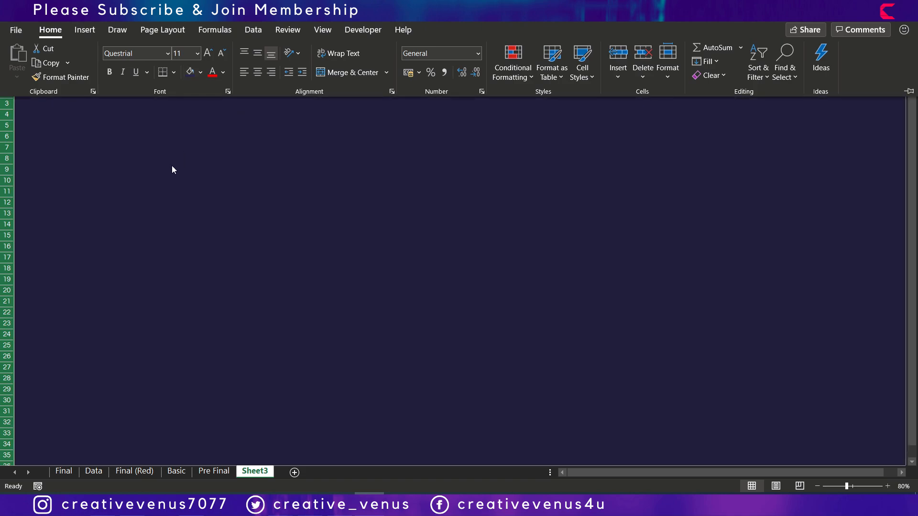
left_click(163, 166)
left_click(156, 168)
- Insert a text box spanning about columns B to U and rows 3 to 13, containing "GANTT CHART"
left_click(84, 29)
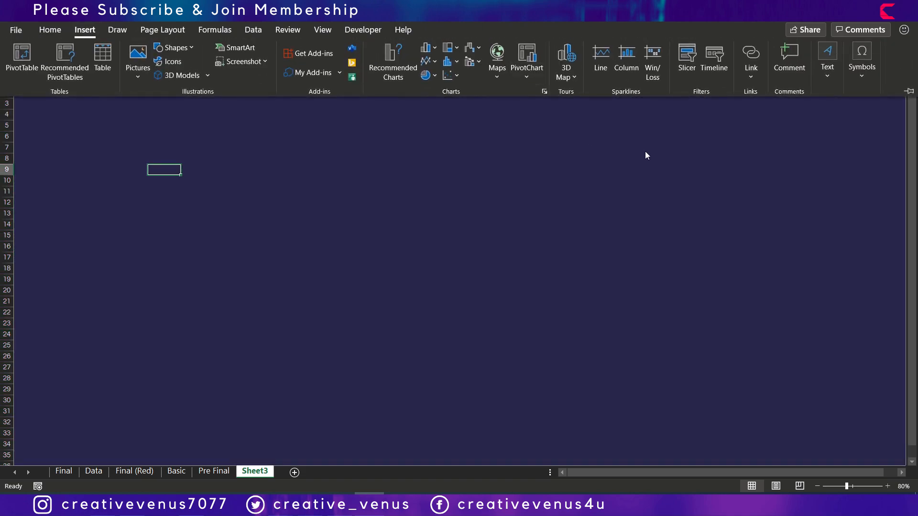
left_click(827, 67)
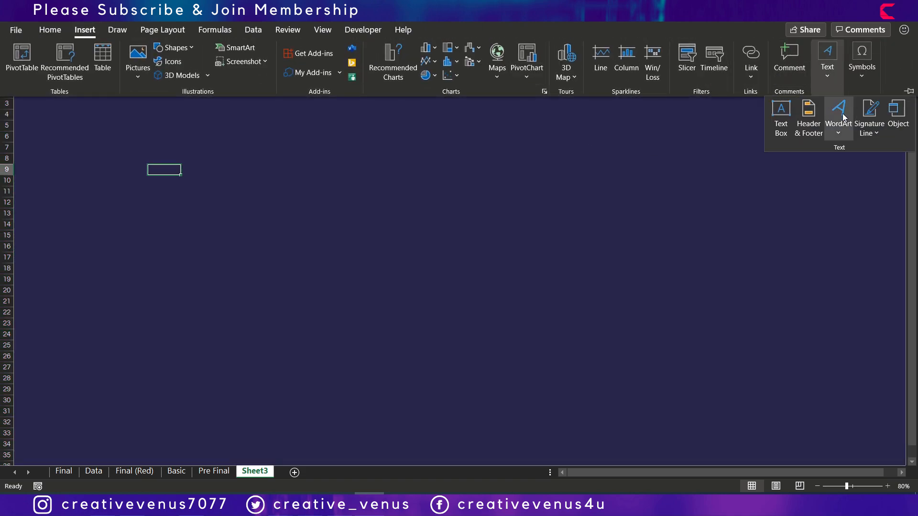
left_click(779, 122)
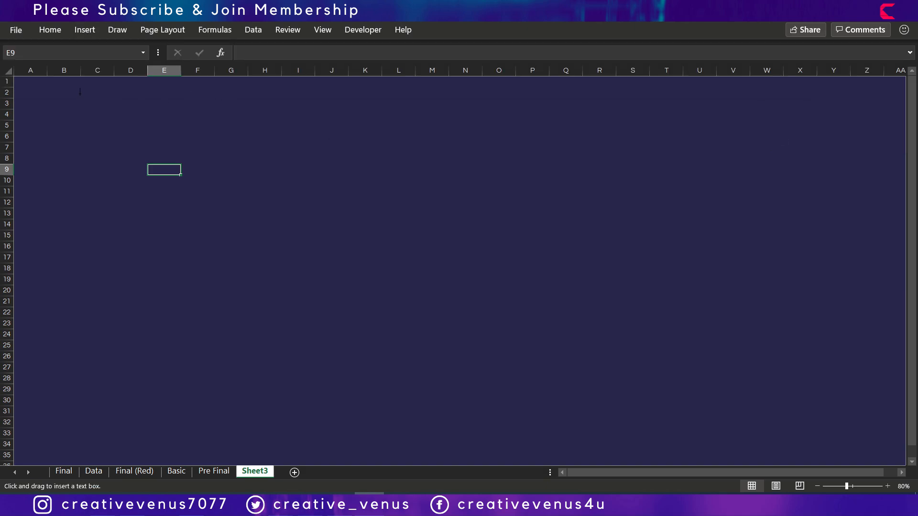
left_click_drag(53, 98, 714, 219)
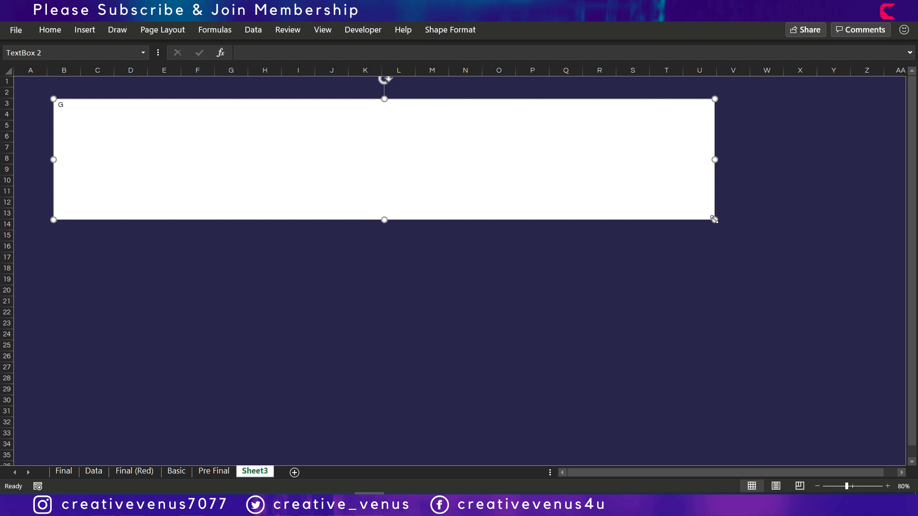
type("GANTT CHART")
- Enlarge all of the "GANTT CHART" text to font size 199
key("ctrl+a")
left_click(50, 30)
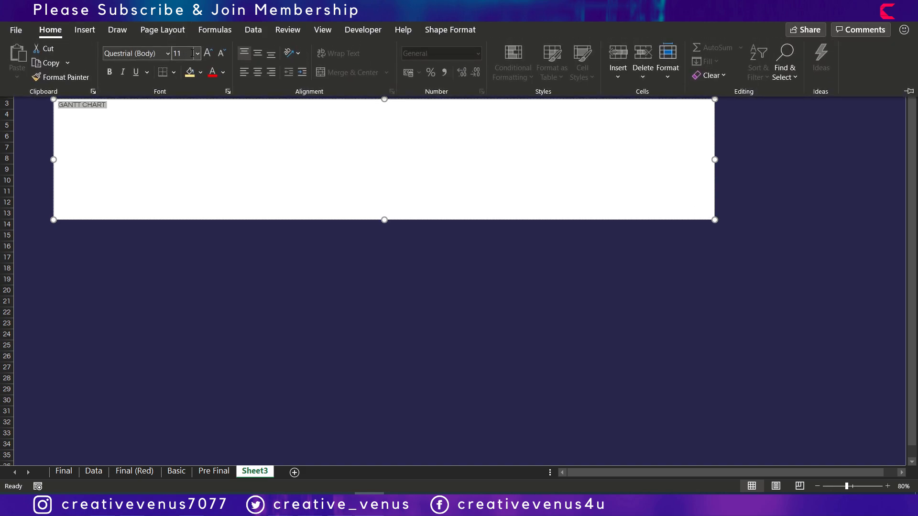
left_click(208, 52)
left_click(208, 53)
left_click(208, 52)
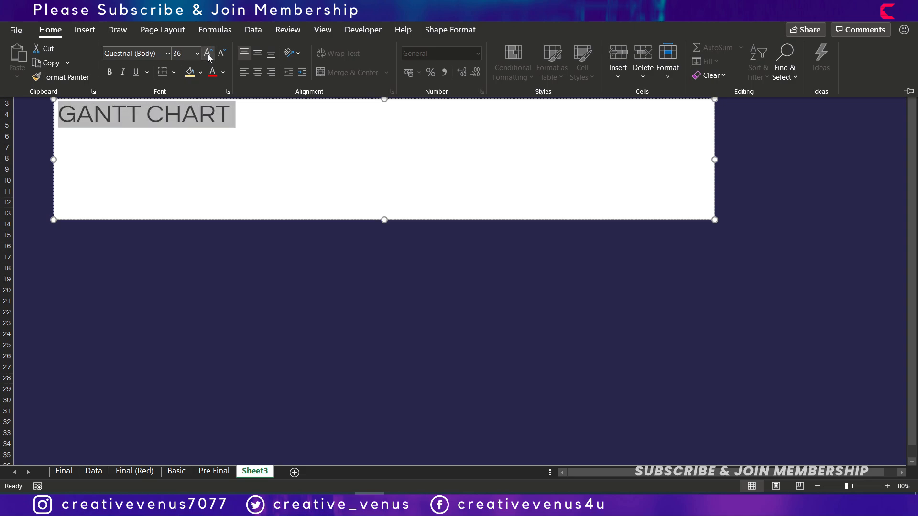
left_click(209, 53)
left_click(208, 54)
left_click(209, 54)
left_click(209, 53)
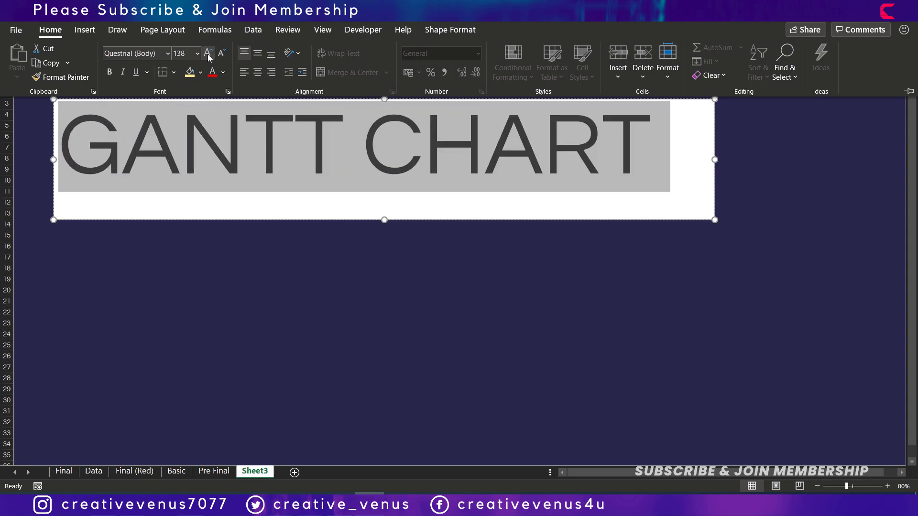
left_click(209, 54)
left_click(209, 54)
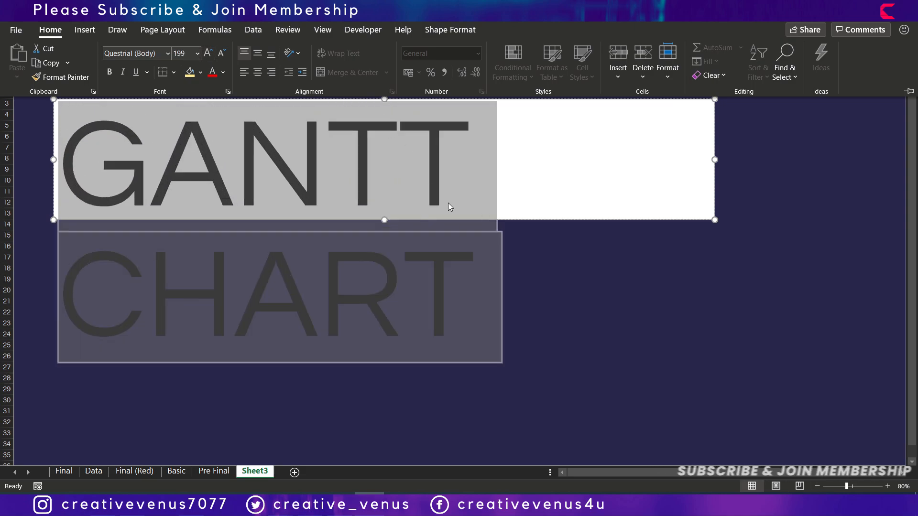
- Enlarge the title's text box to about 50.8 cm wide and 7.9 cm high, and move it to start near cell A2
left_click_drag(714, 159, 807, 153)
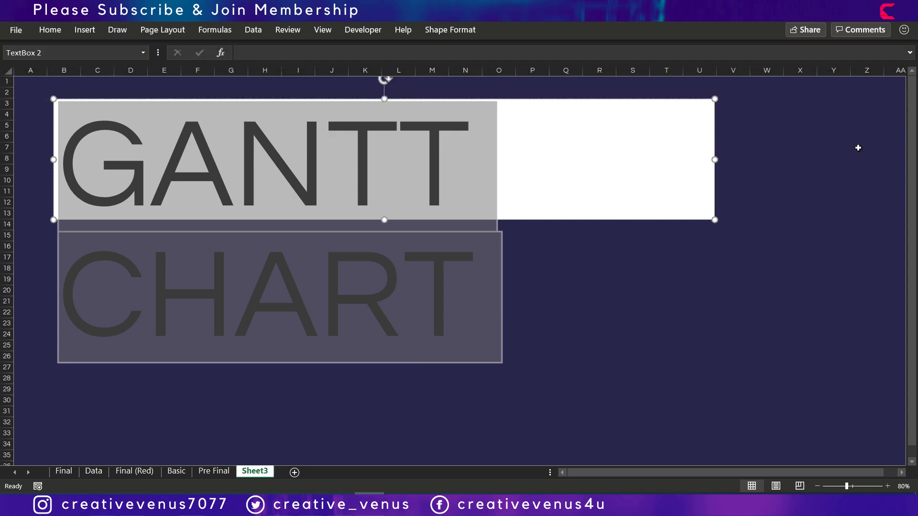
left_click_drag(714, 159, 888, 159)
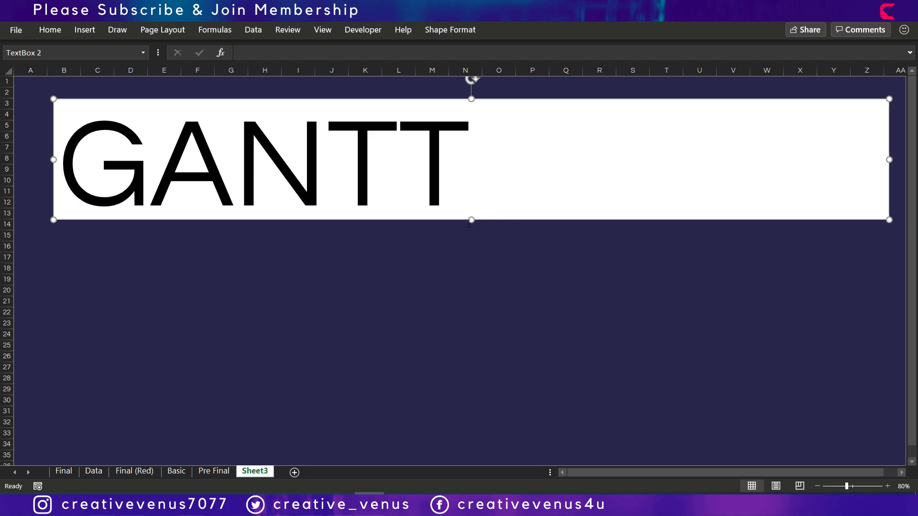
left_click_drag(471, 220, 469, 242)
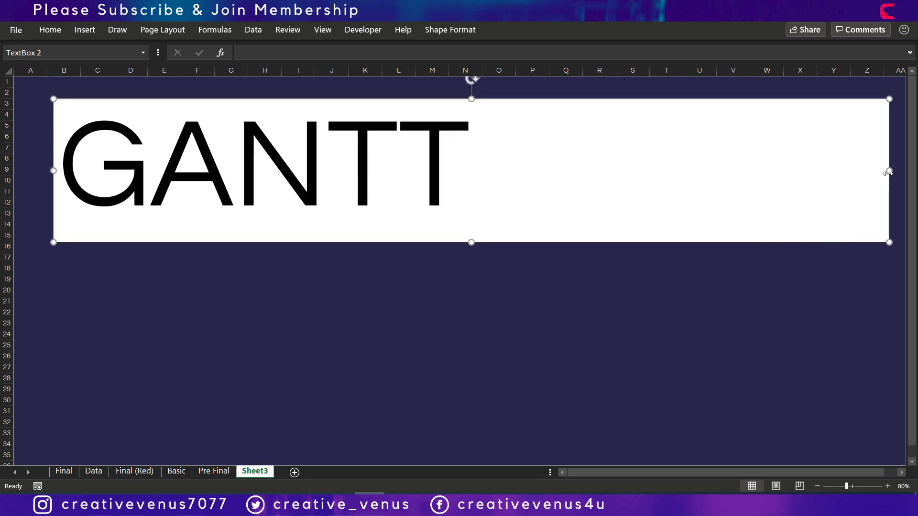
left_click_drag(888, 173, 903, 173)
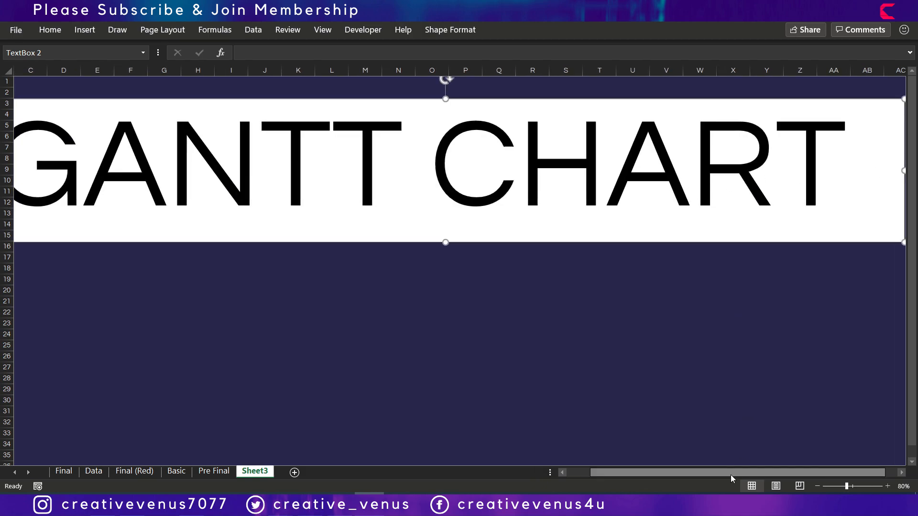
left_click_drag(731, 479, 708, 479)
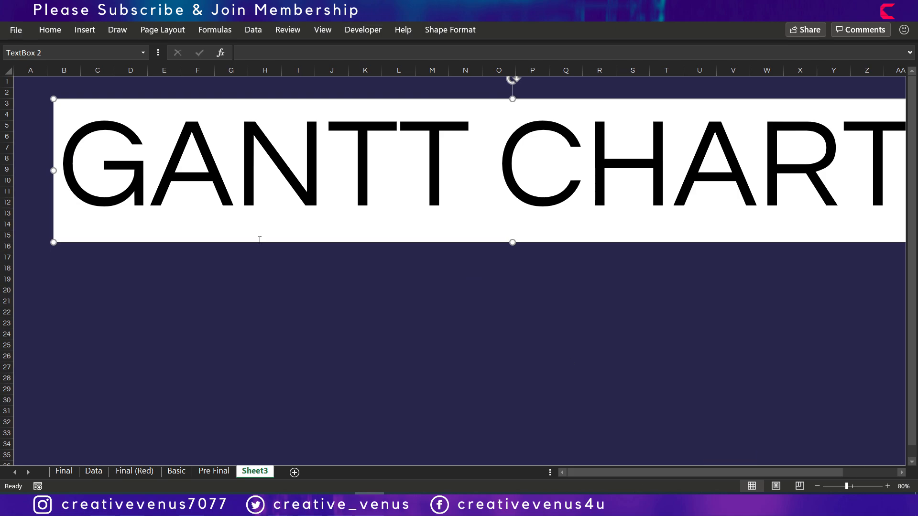
left_click(234, 227)
left_click_drag(55, 98, 34, 93)
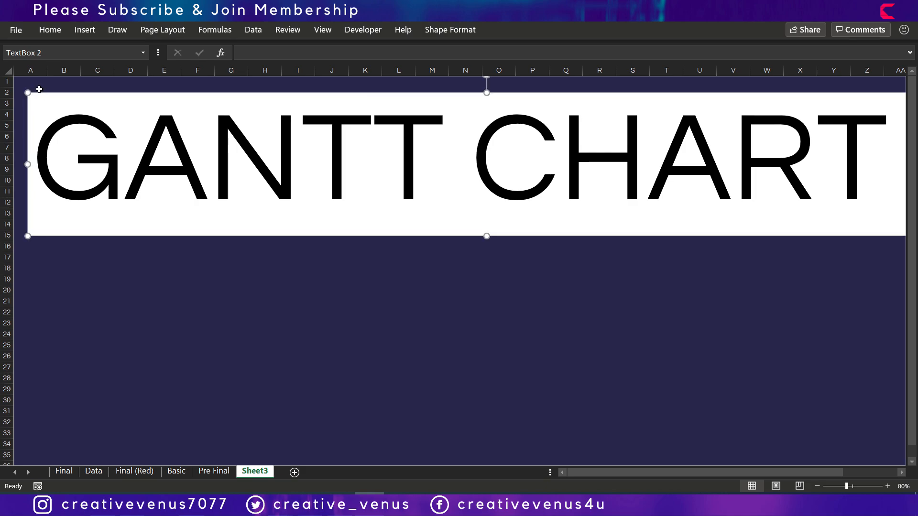
- Set the title's text box to no fill and no line, and nudge it slightly up and to the left
left_click(454, 32)
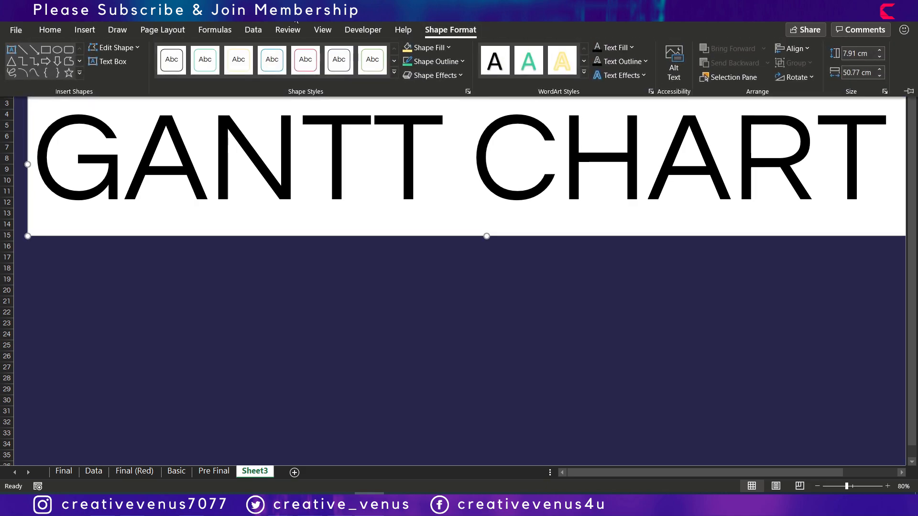
left_click(447, 48)
key("Escape")
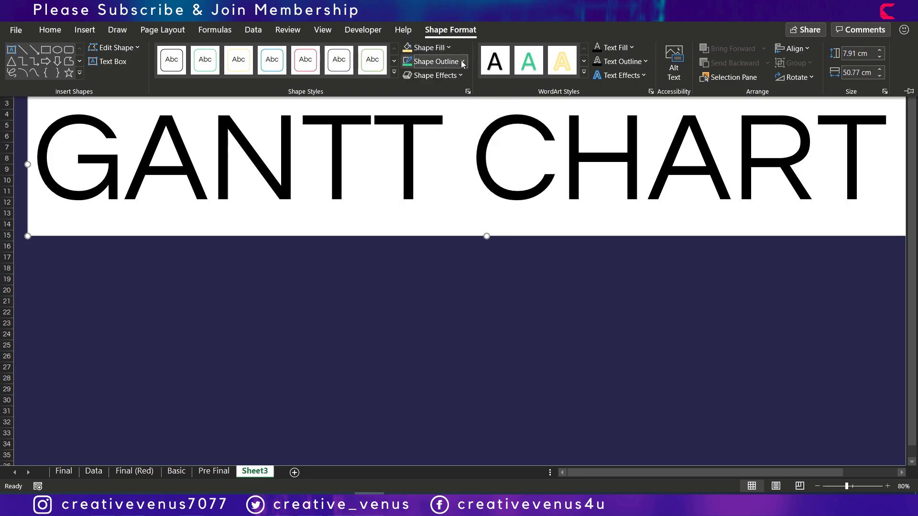
left_click(468, 92)
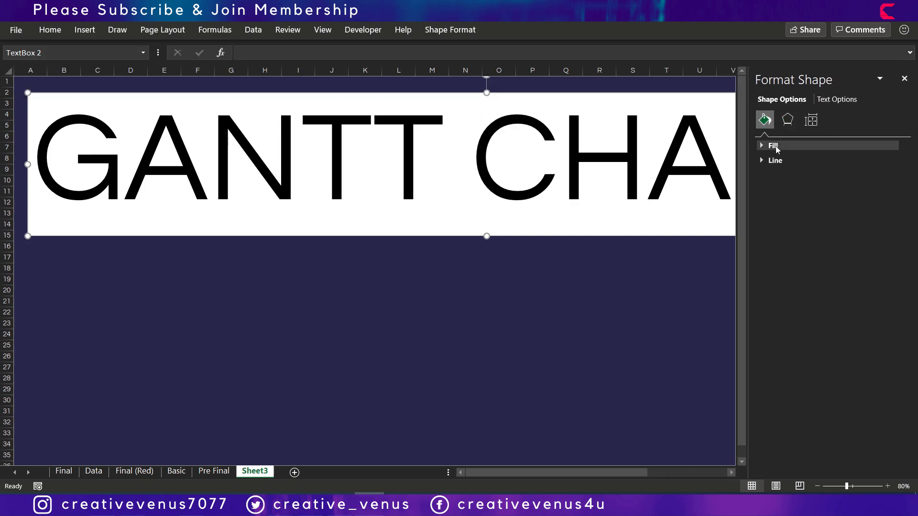
left_click(775, 145)
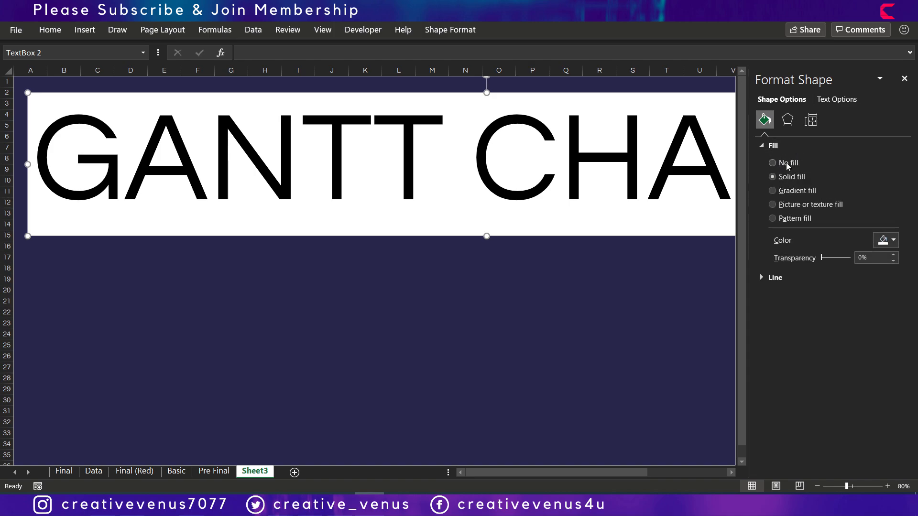
left_click(788, 164)
left_click(776, 239)
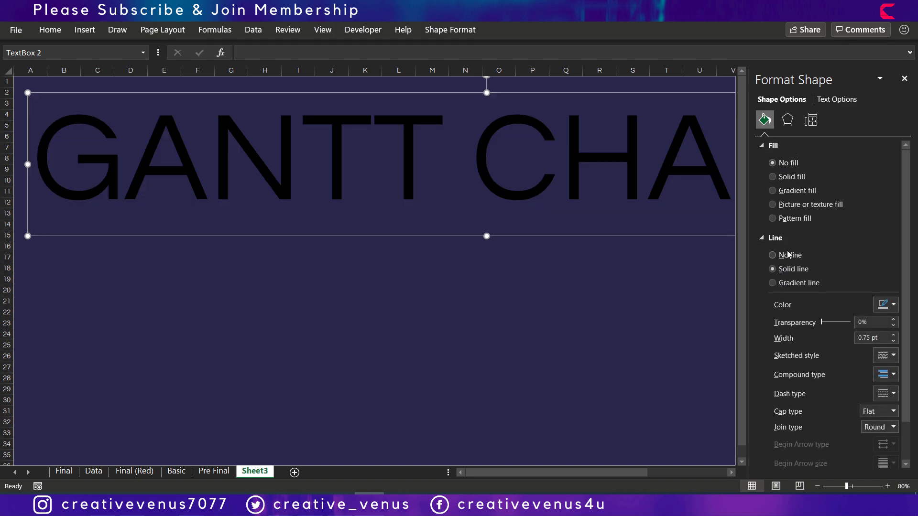
left_click(787, 254)
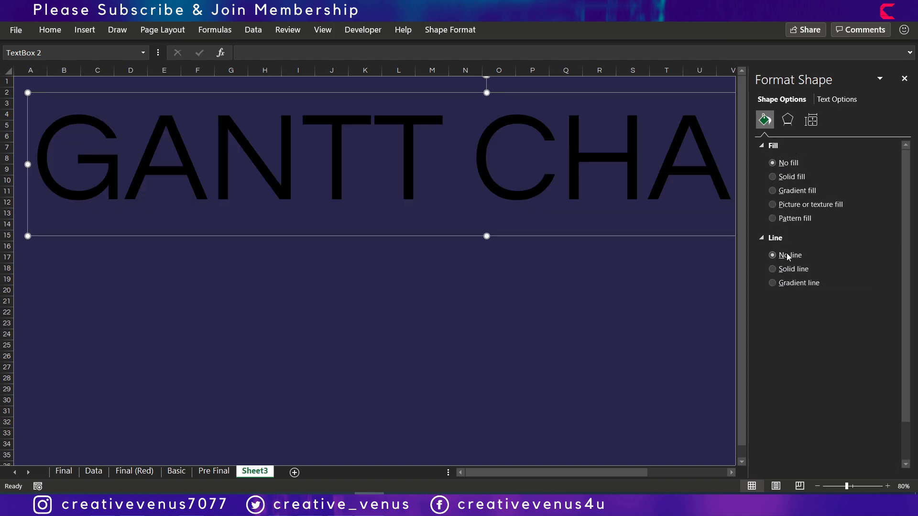
left_click(904, 79)
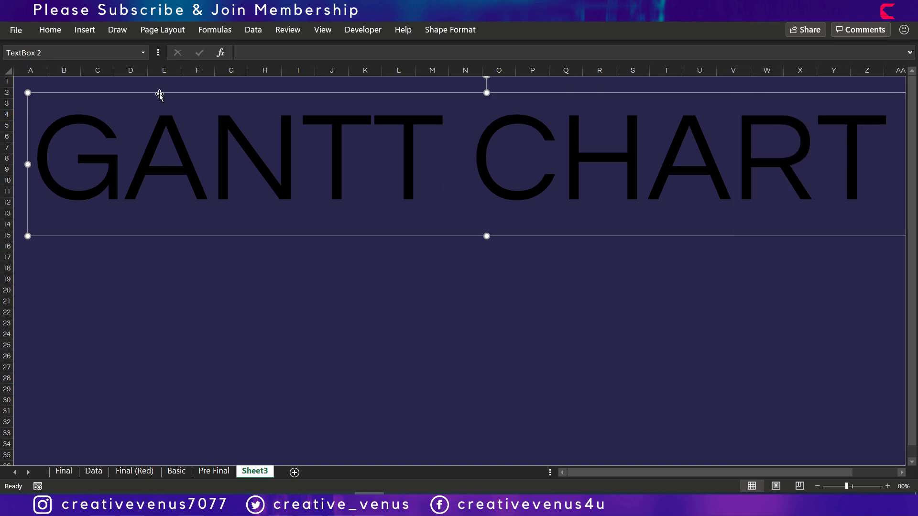
left_click_drag(159, 94, 152, 92)
- Colour all of the "GANTT CHART" text with a light blue theme shade
left_click(201, 149)
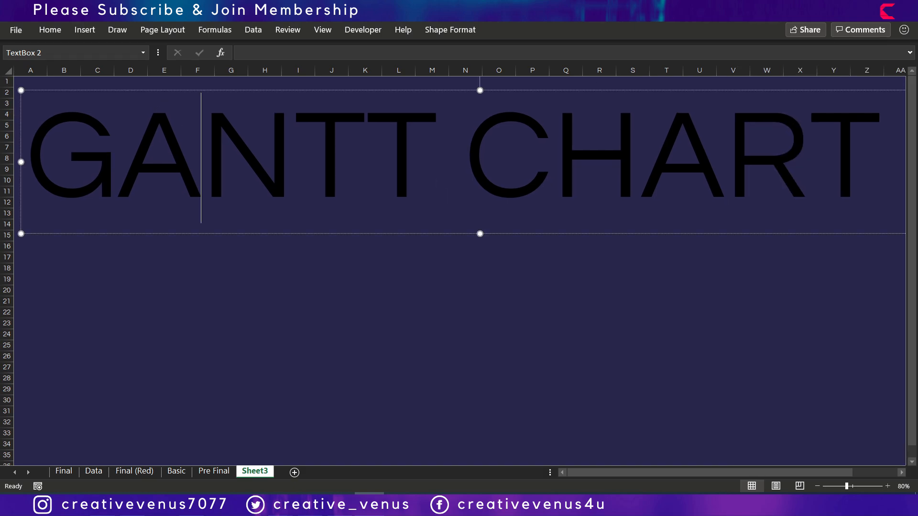
key("ctrl+a")
left_click(50, 30)
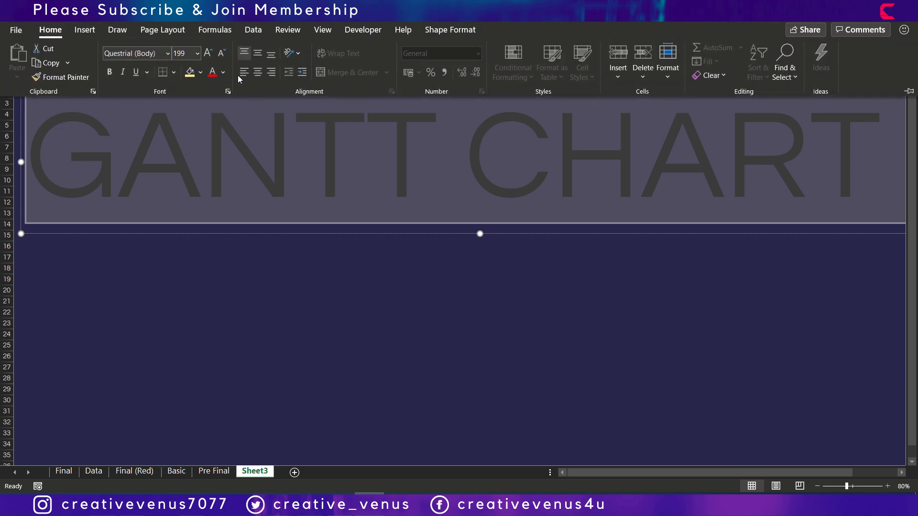
left_click(223, 73)
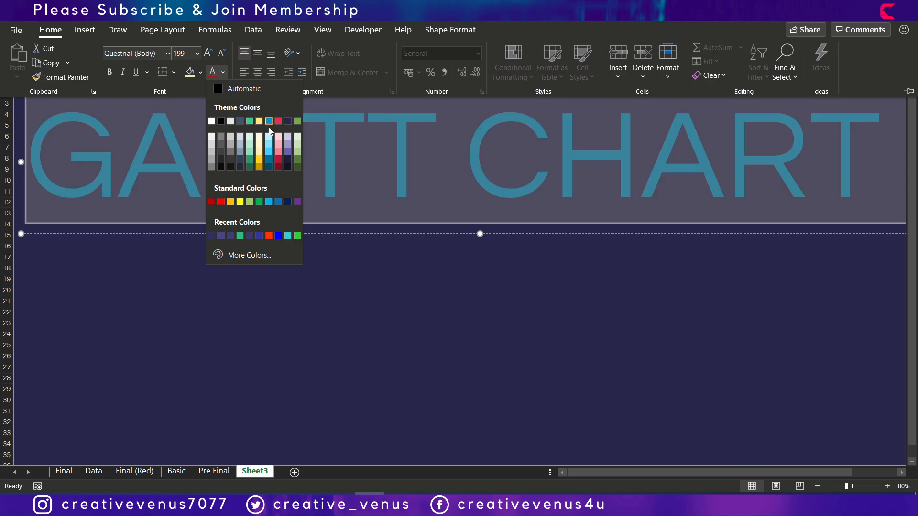
left_click(271, 153)
left_click(269, 281)
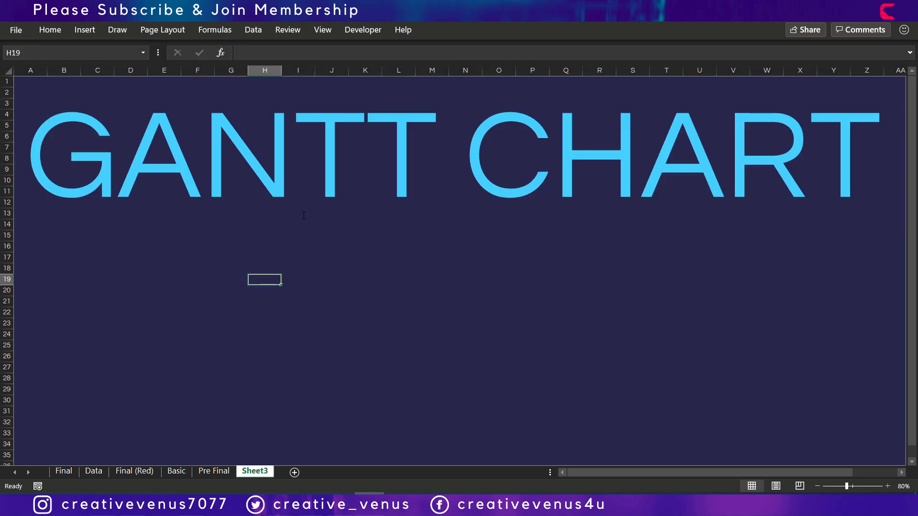
- Reduce the font size of the whole "GANTT CHART" title so it ends around column U
left_click(238, 200)
left_click(259, 233)
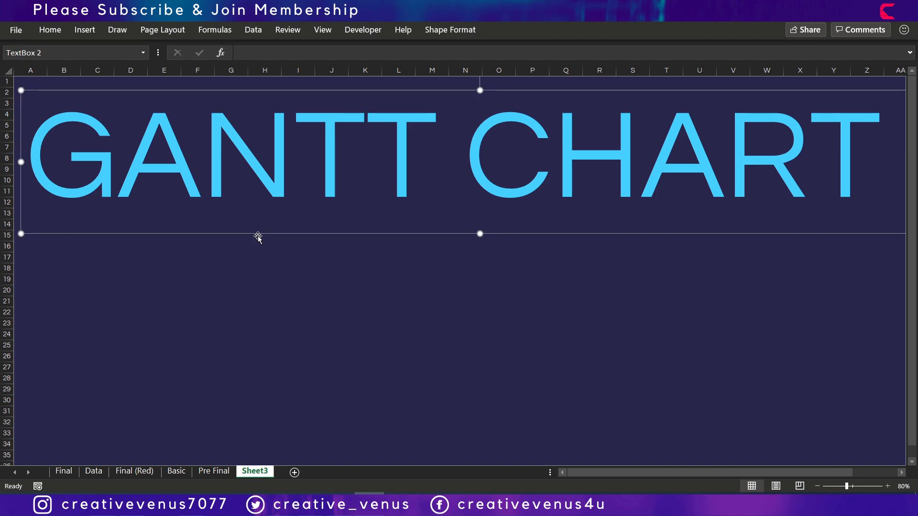
left_click(50, 29)
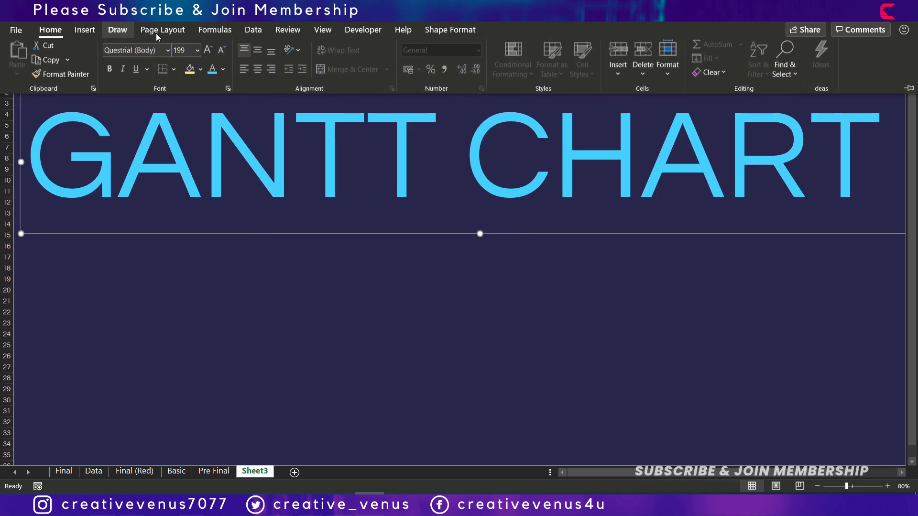
left_click(222, 52)
key("ctrl+F1")
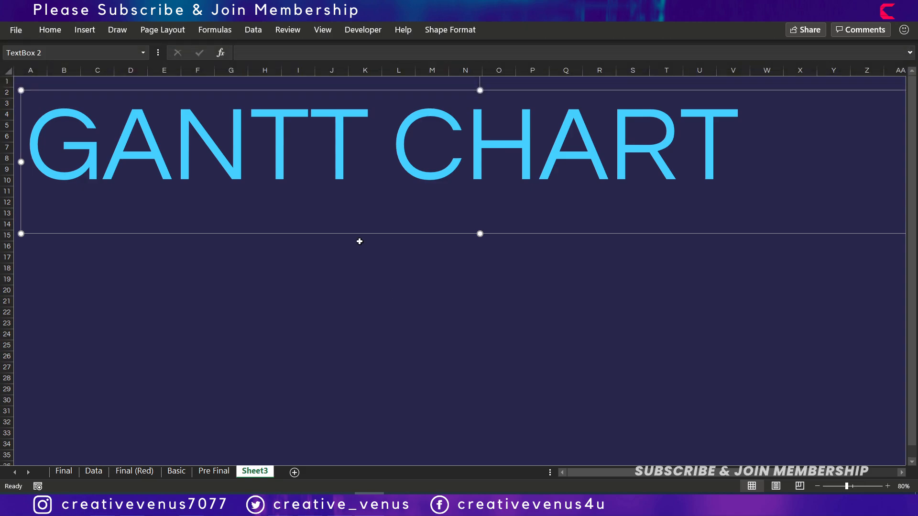
- Shift the title's text box slightly right, and shrink its text and height so the box ends at row 11
left_click(365, 246)
left_click(170, 226)
left_click_drag(168, 234, 179, 231)
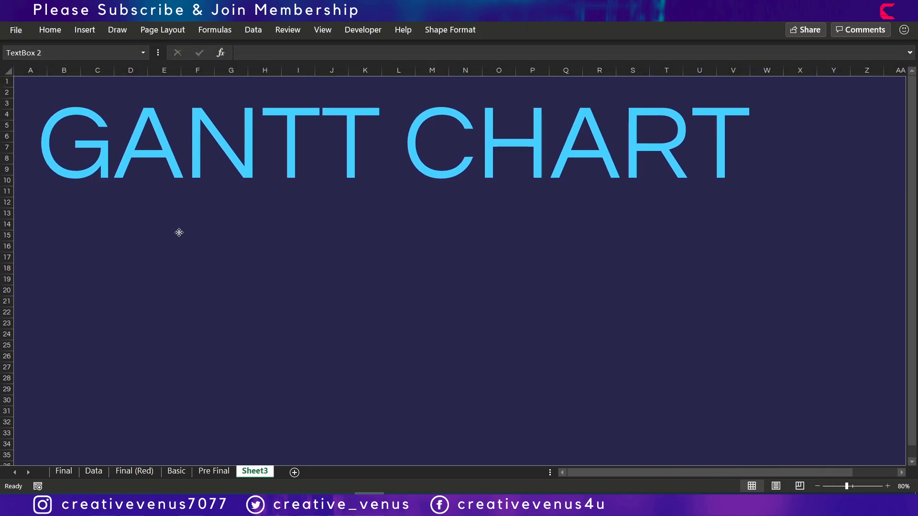
left_click(194, 269)
left_click(224, 198)
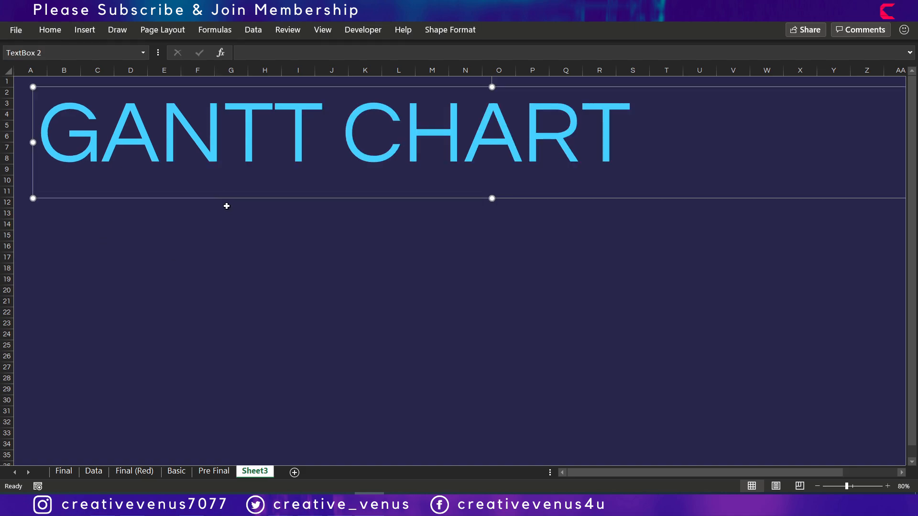
- Duplicate the "GANTT CHART" text box below the original and replace its text with "PROJECT COMMENCMENT DATE"
key("ctrl+d")
left_click_drag(225, 209, 217, 272)
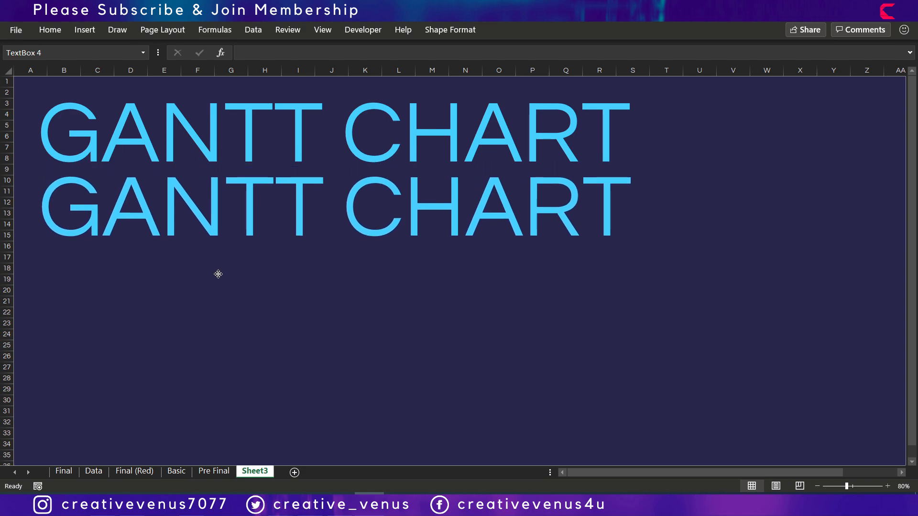
double_click(218, 209)
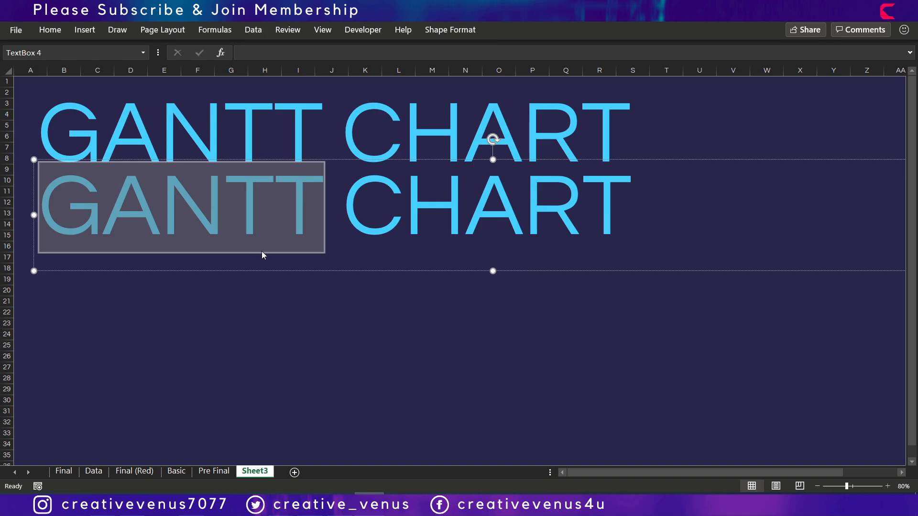
key("shift+End")
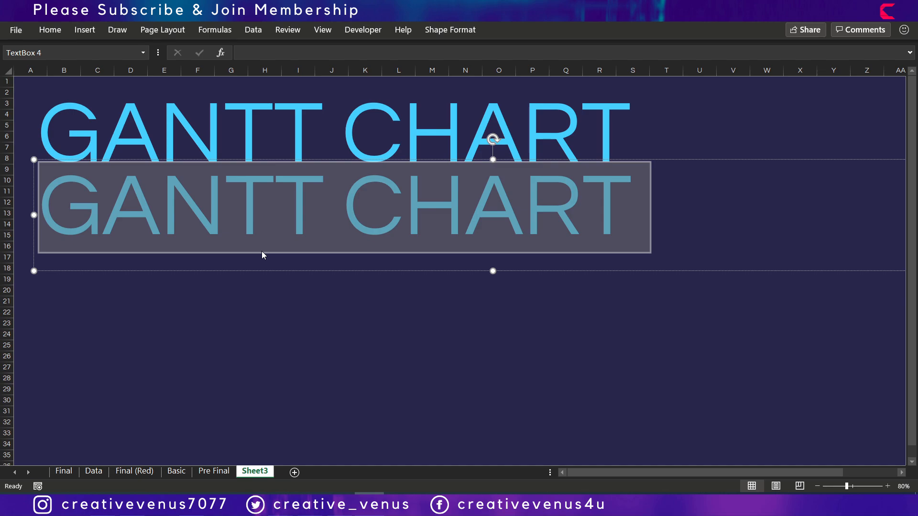
type("PROJECT COMMENCME")
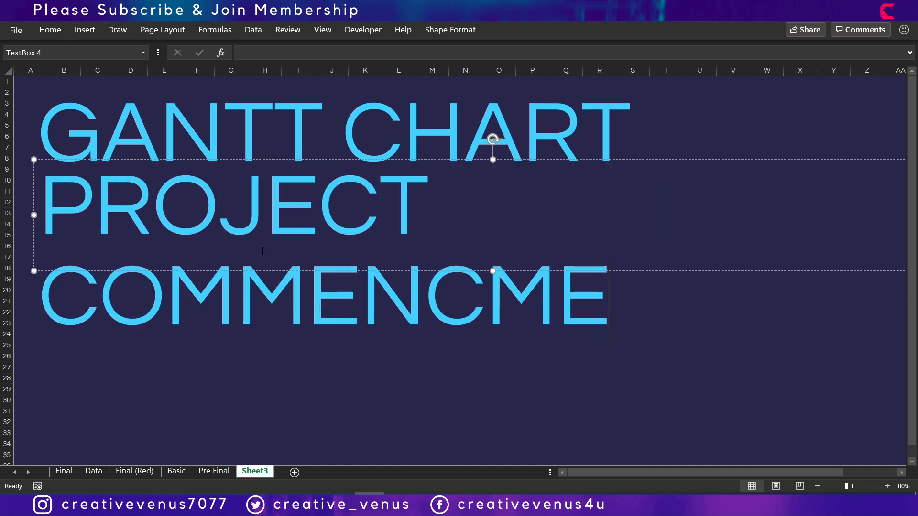
type("NT DATE")
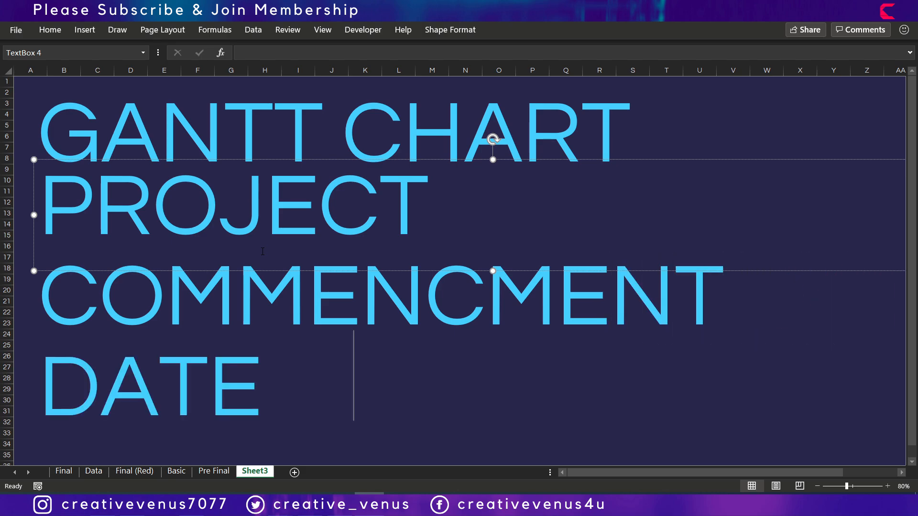
- Reduce all of the "PROJECT COMMENCMENT DATE" text to font size 24
key("ctrl+a")
left_click(50, 30)
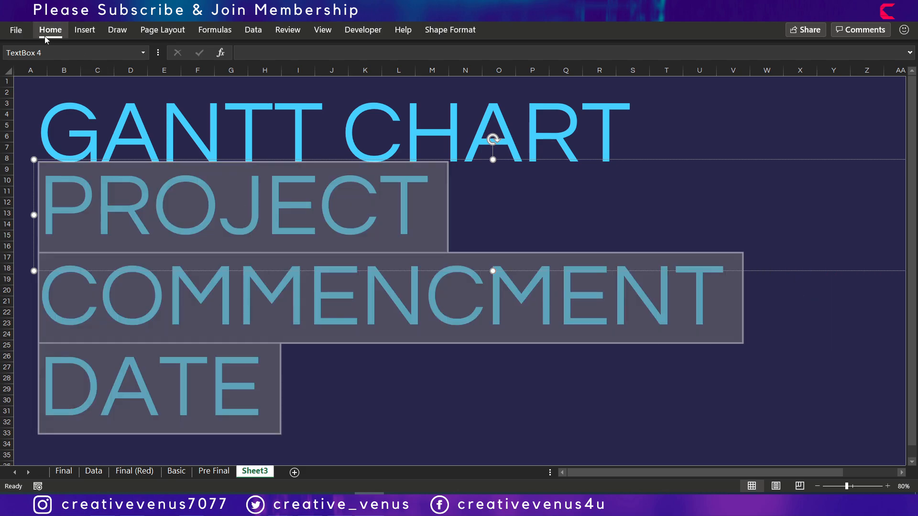
left_click(224, 53)
left_click(224, 54)
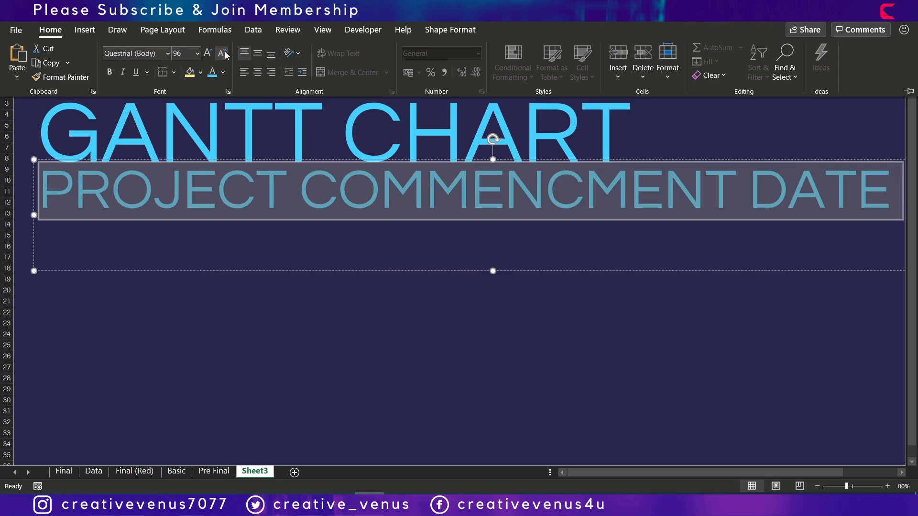
left_click(224, 53)
left_click(223, 53)
left_click(225, 54)
left_click(225, 54)
left_click(225, 54)
left_click(224, 54)
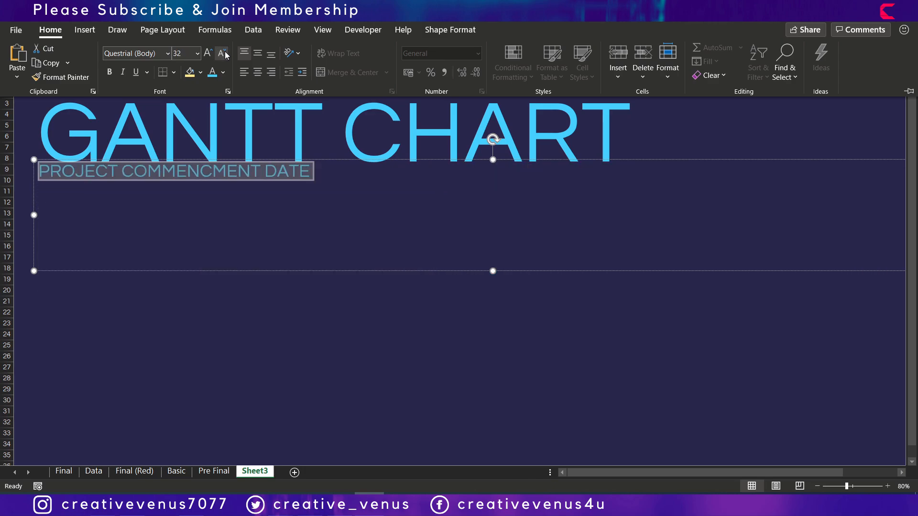
left_click(225, 54)
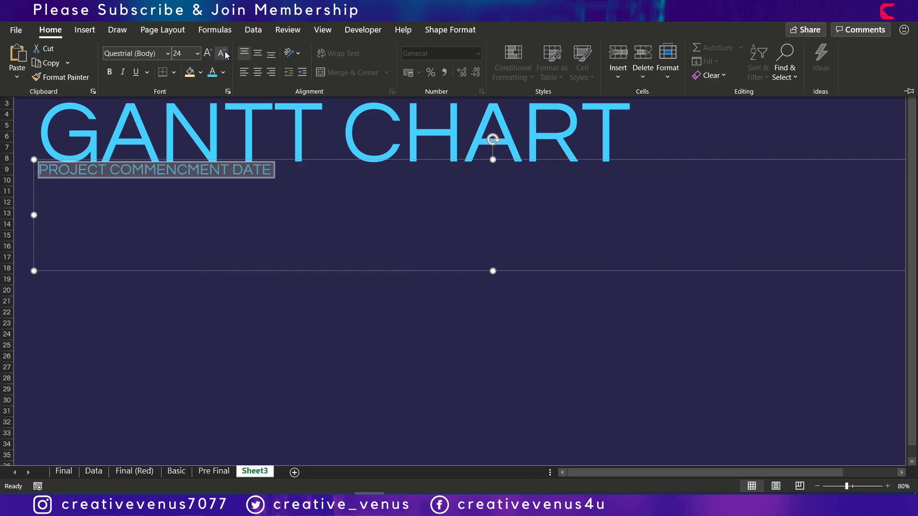
- Shrink the "PROJECT COMMENCMENT DATE" text box around its text and align it under the title's left edge at about row 11
left_click(494, 165)
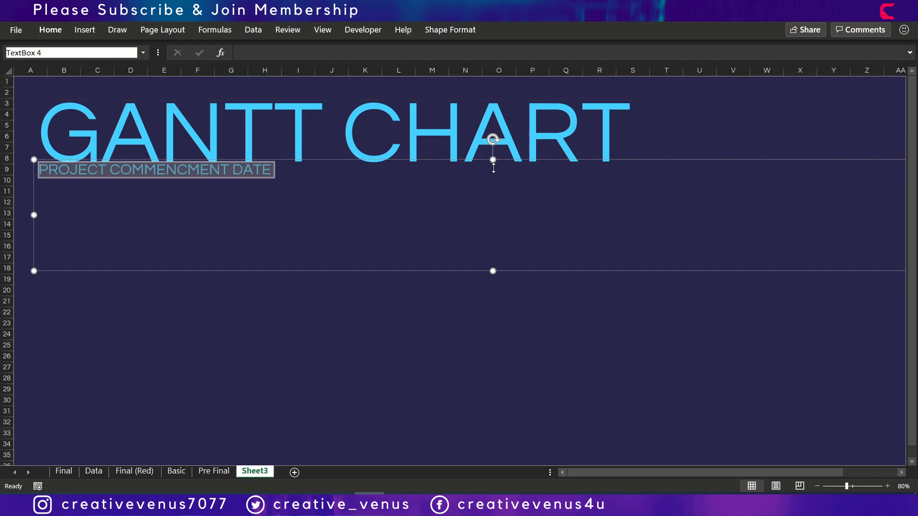
mouse_move(493, 159)
left_mouse_down()
mouse_move(490, 180)
mouse_move(488, 171)
left_mouse_up()
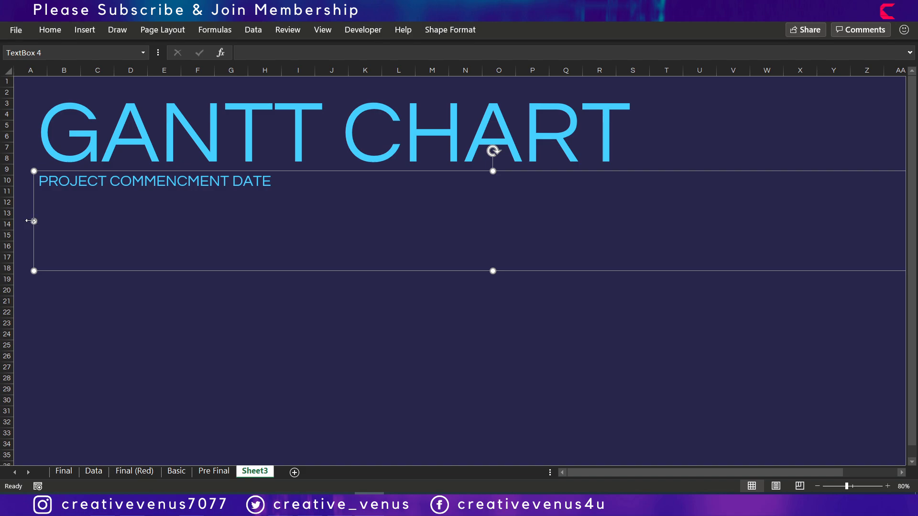
left_click_drag(32, 221, 580, 240)
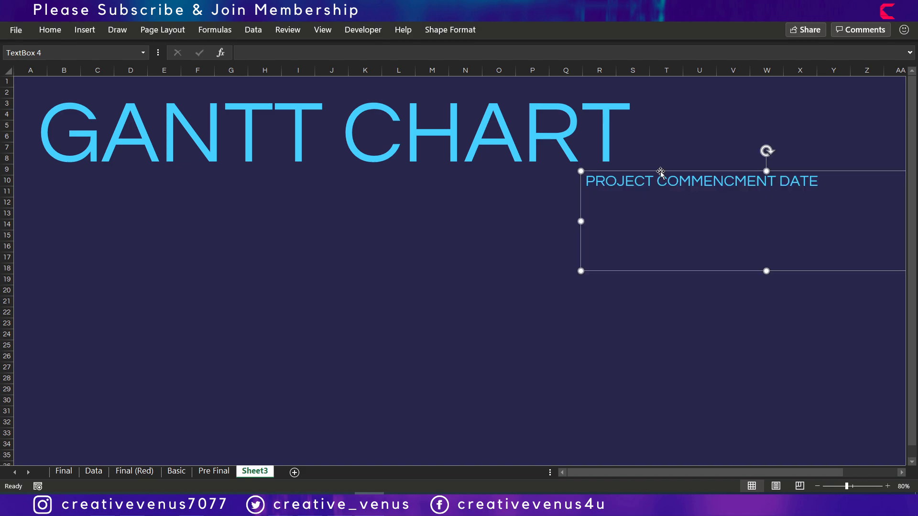
left_click_drag(659, 172, 118, 183)
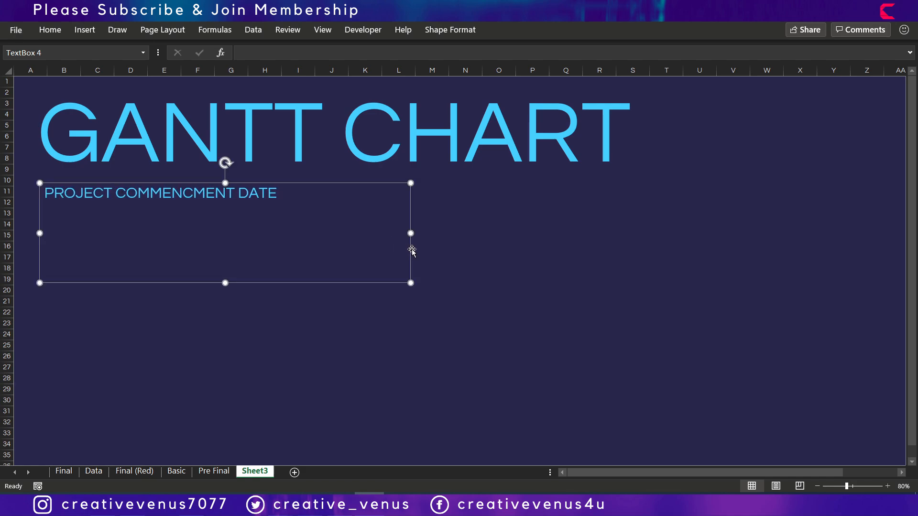
left_click_drag(411, 233, 293, 234)
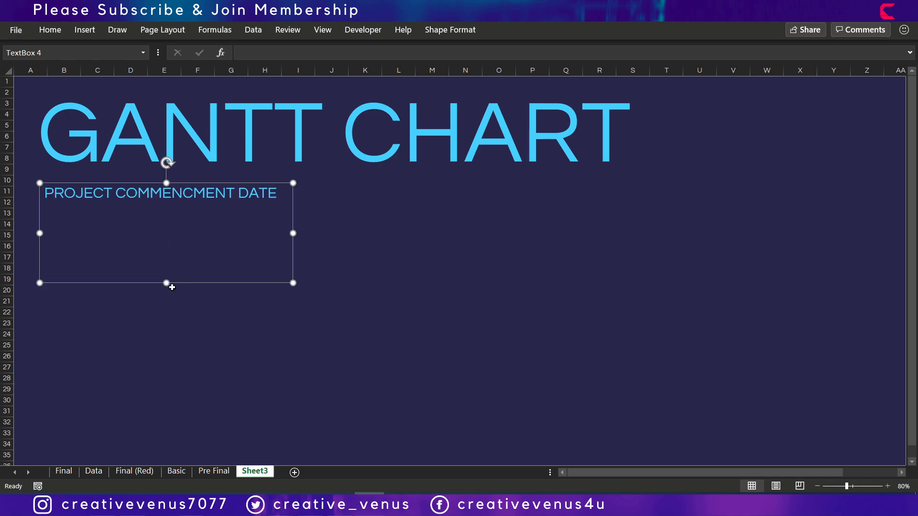
left_click_drag(172, 286, 199, 207)
left_click(192, 236)
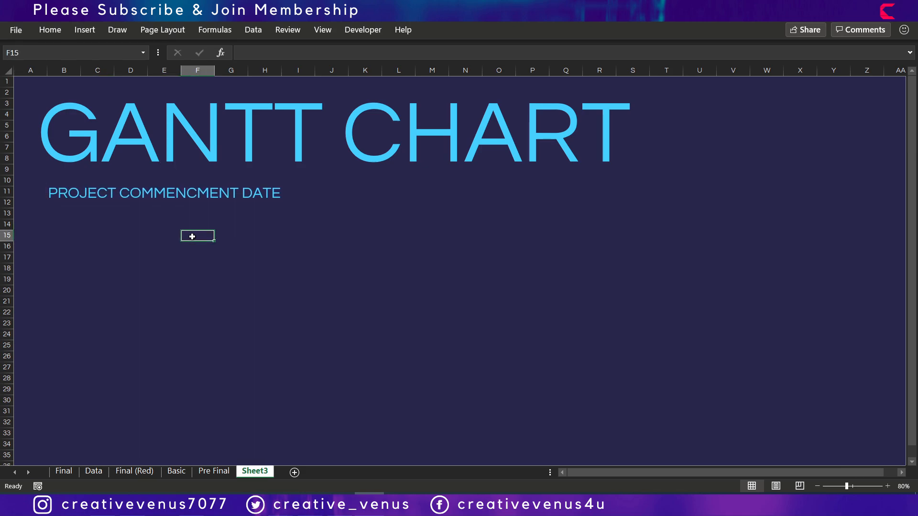
left_click(150, 265)
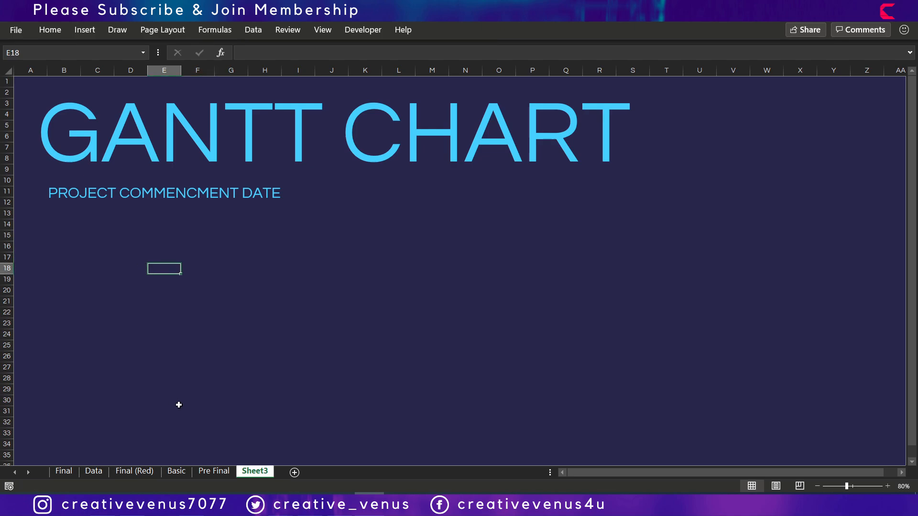
- Enter the project start date 1/11/2020 in cell C14 of the Data sheet
left_click(96, 472)
left_click(587, 353)
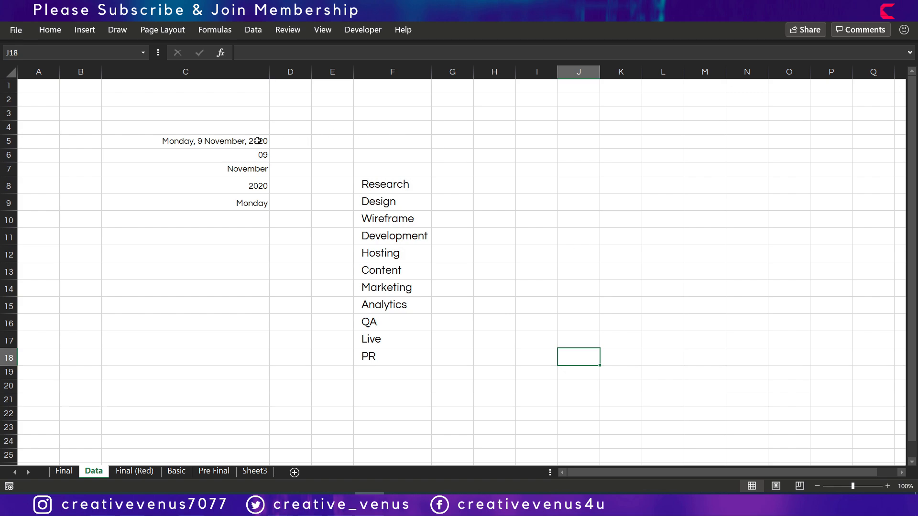
left_click_drag(258, 141, 244, 204)
left_click(254, 255)
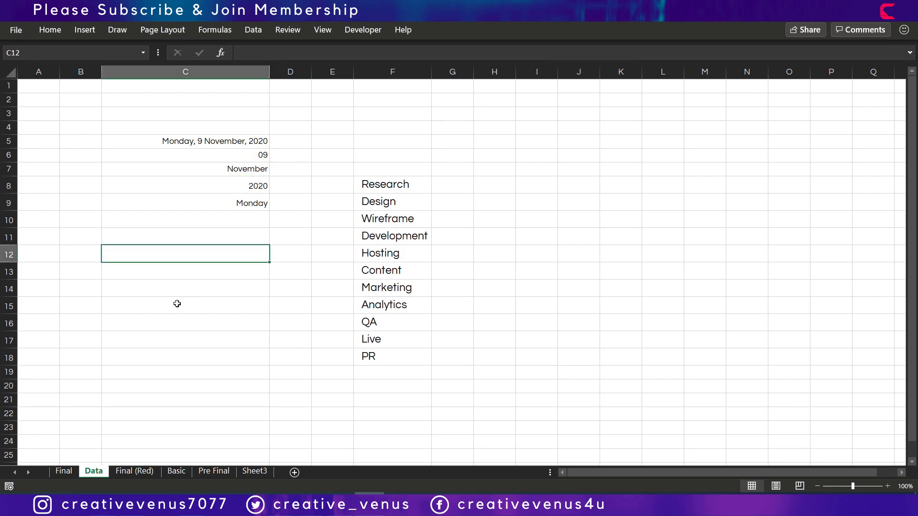
left_click(177, 288)
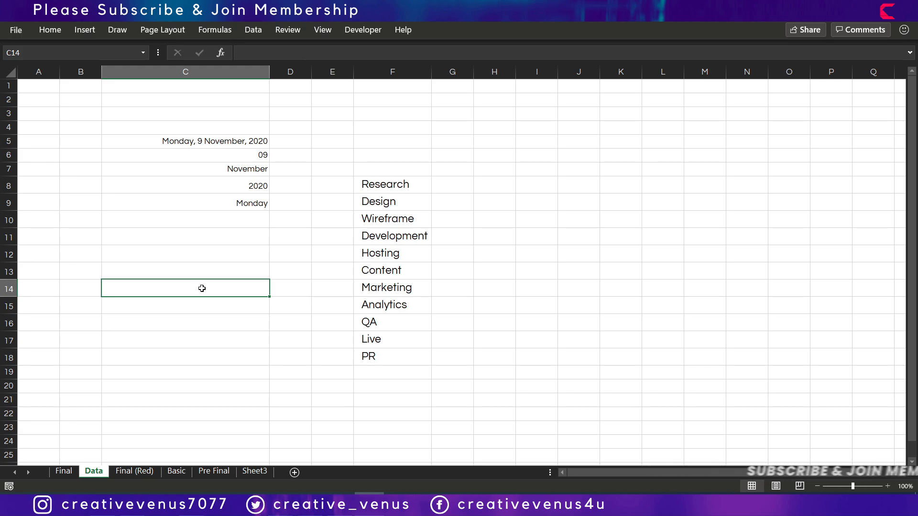
type("1")
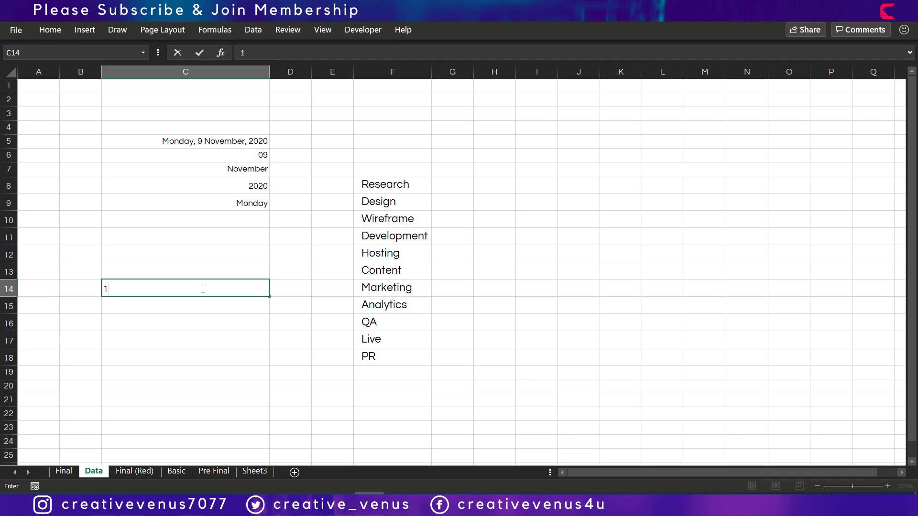
type("/11/2020")
key("Return")
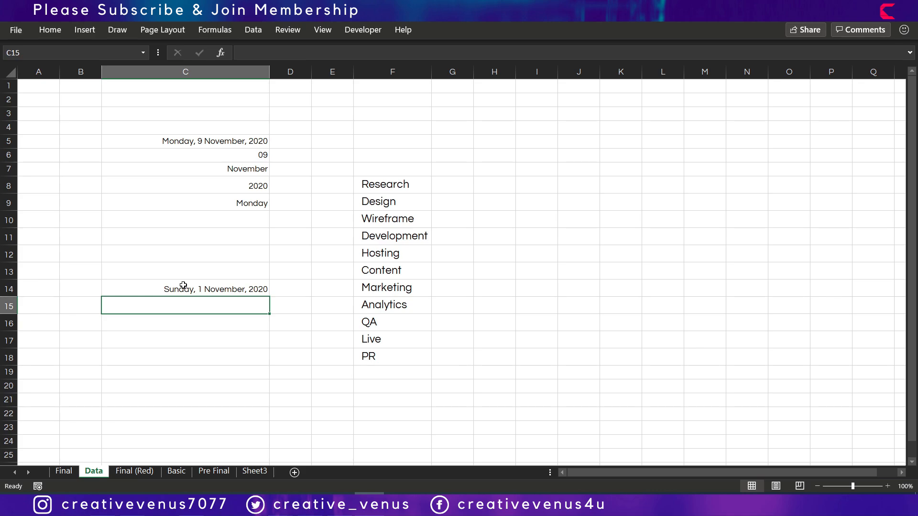
left_click(254, 471)
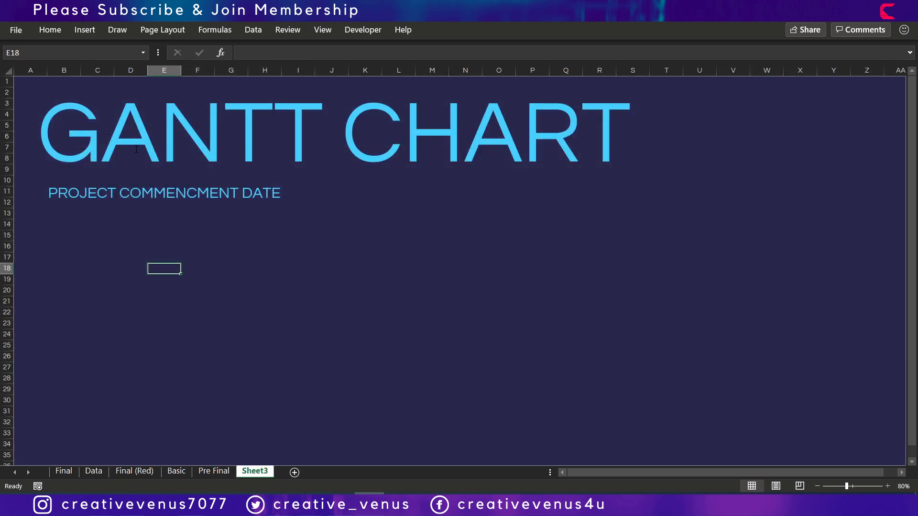
left_click(68, 223)
left_click(95, 225)
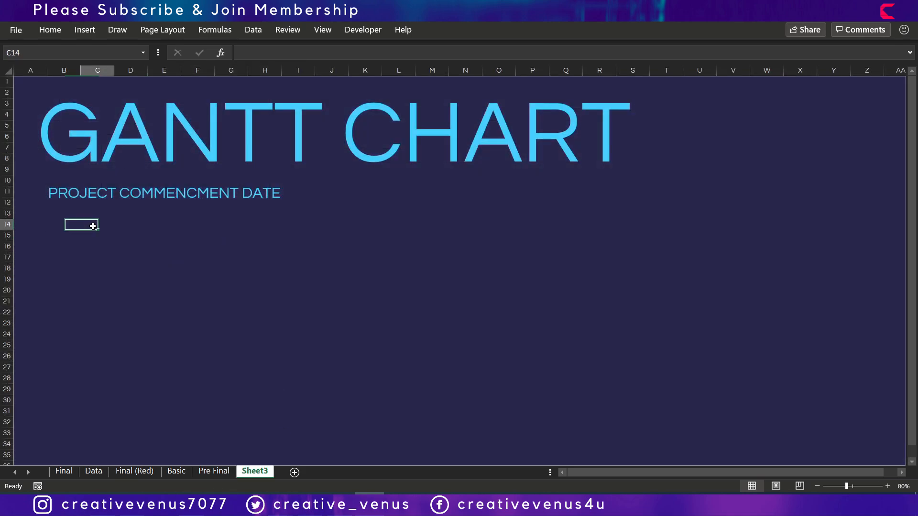
left_click(73, 227)
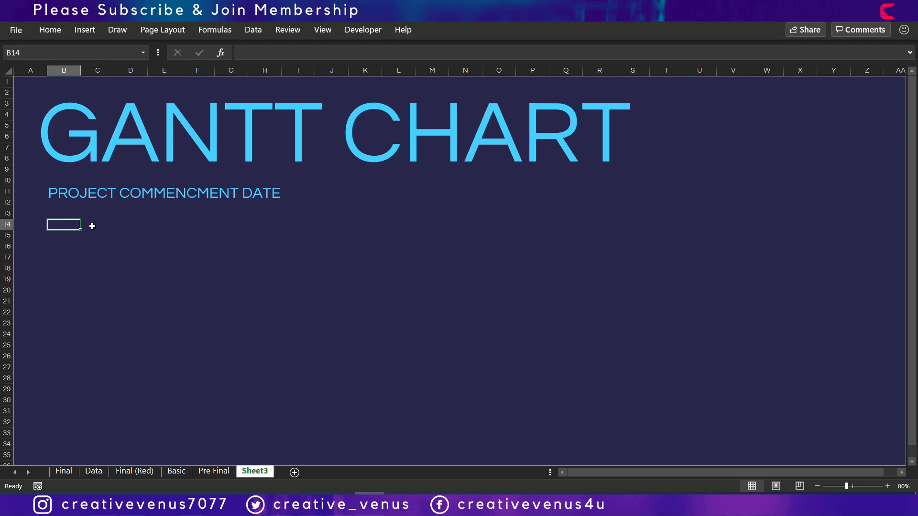
left_click(92, 225)
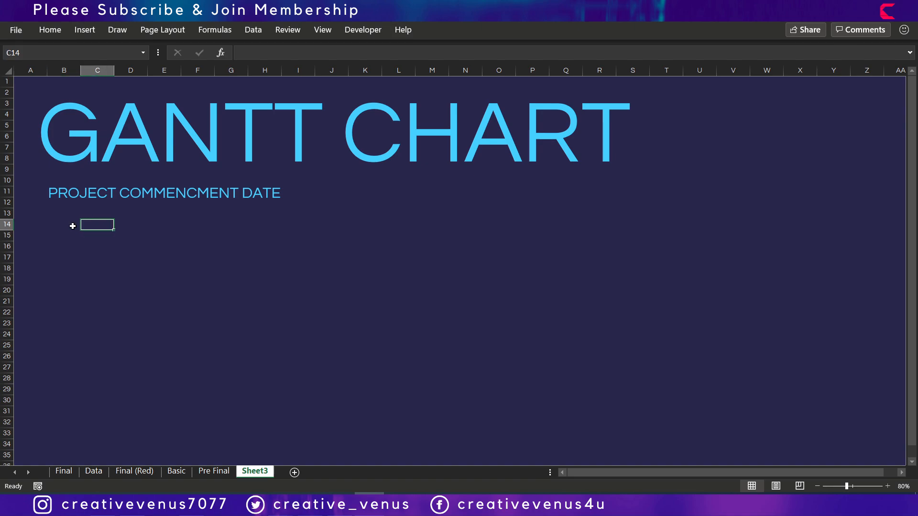
left_click(129, 228)
left_click(168, 221)
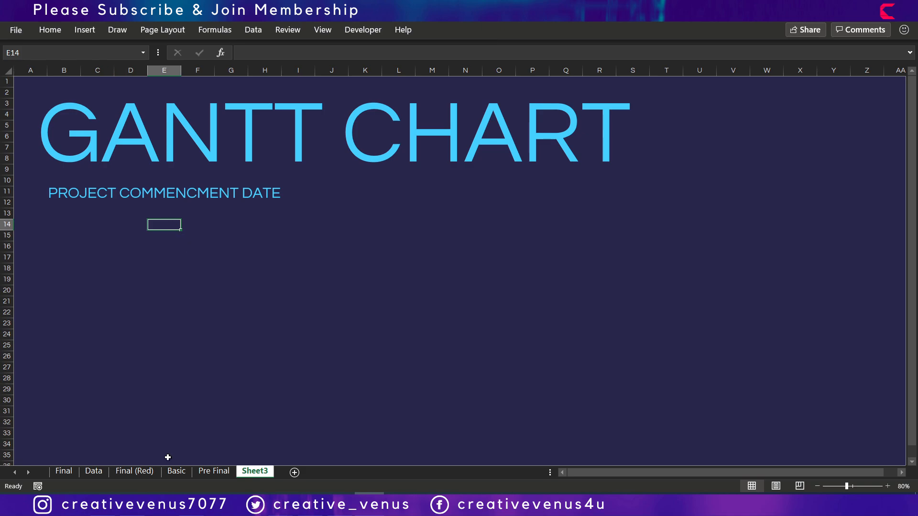
- Reference the start date in cell C15 of the Data sheet with the formula =C14
left_click(94, 472)
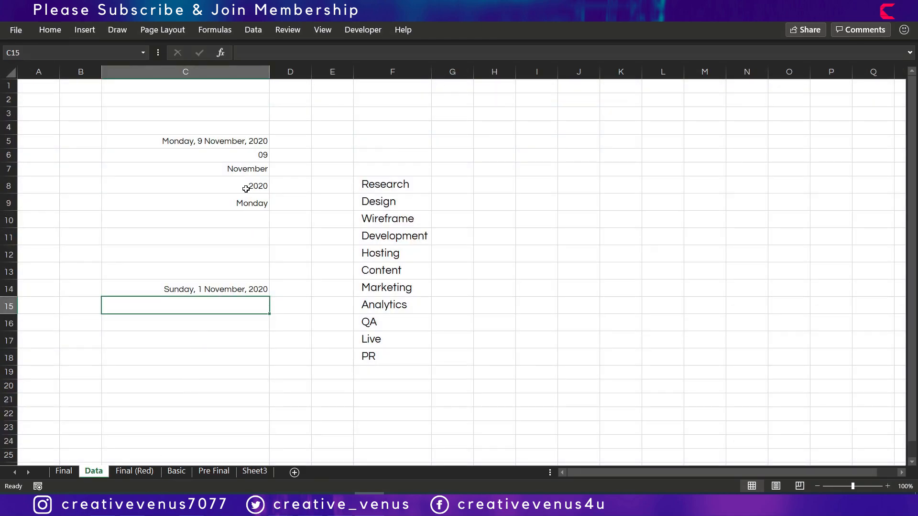
left_click_drag(254, 156, 250, 204)
left_click(236, 288)
left_click(249, 319)
left_click(235, 306)
type("=")
left_click(224, 287)
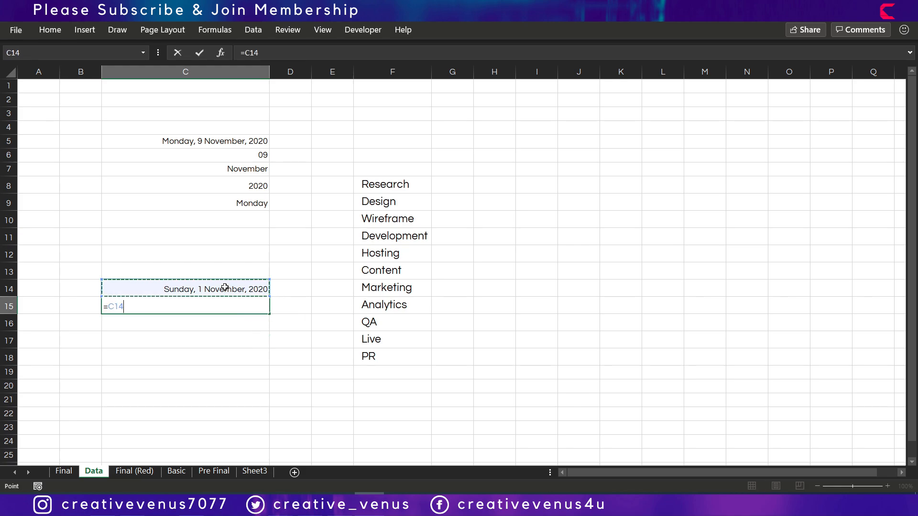
key("Return")
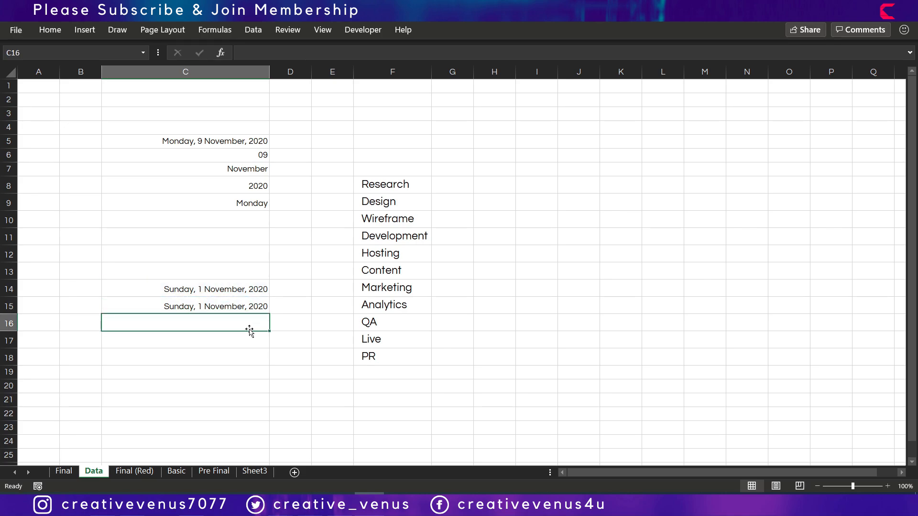
- Fill cells C16, C17 and C18 with the formula =C14, and select the range C15:C18
type("=")
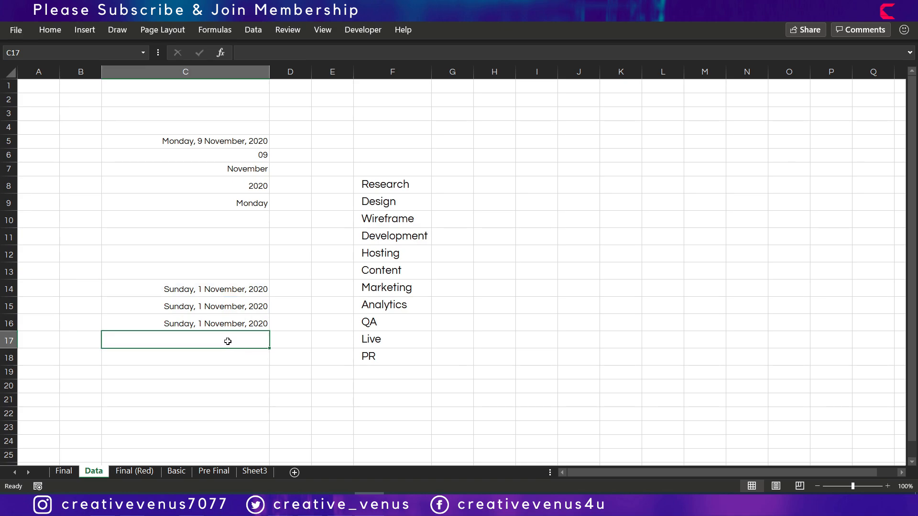
type("=")
left_click(221, 289)
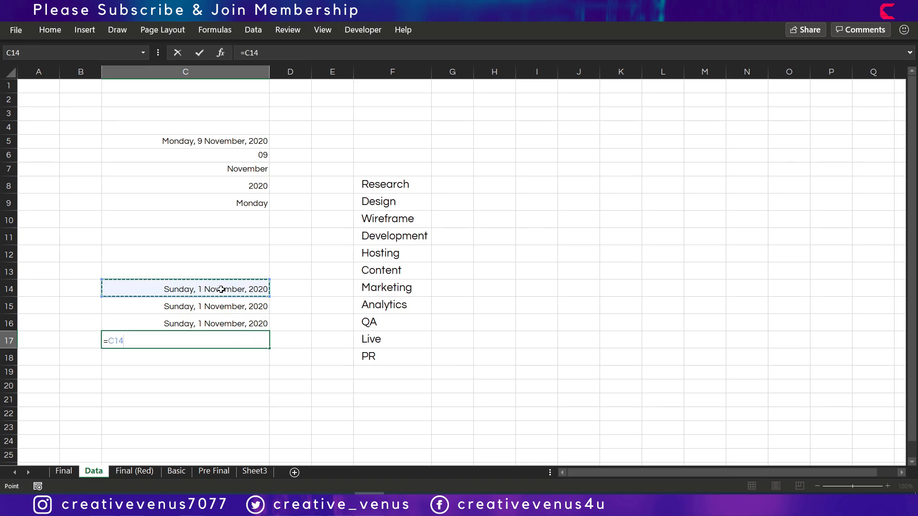
key("Return")
type("=")
left_click(217, 288)
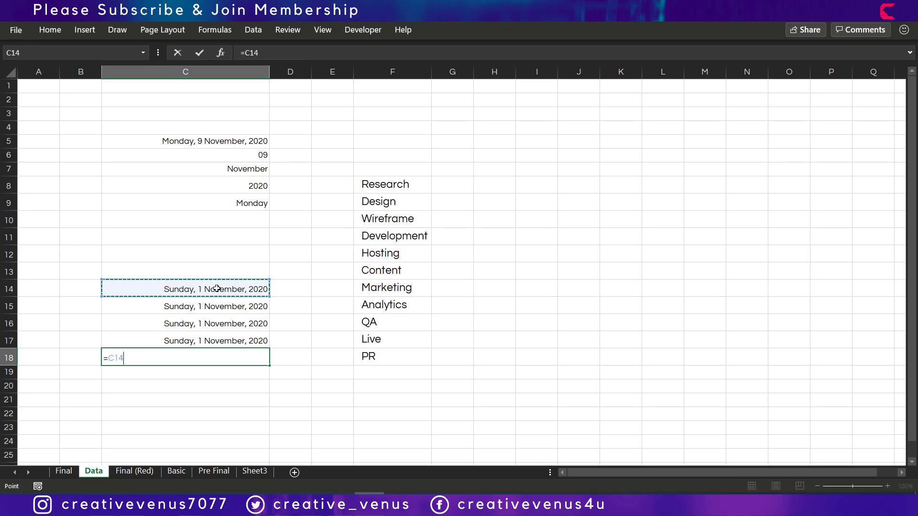
key("Return")
left_click_drag(209, 314, 205, 355)
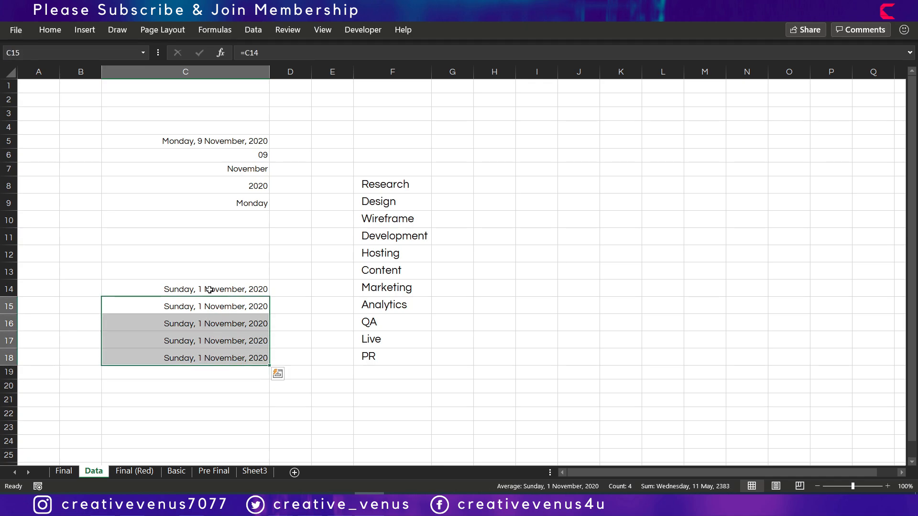
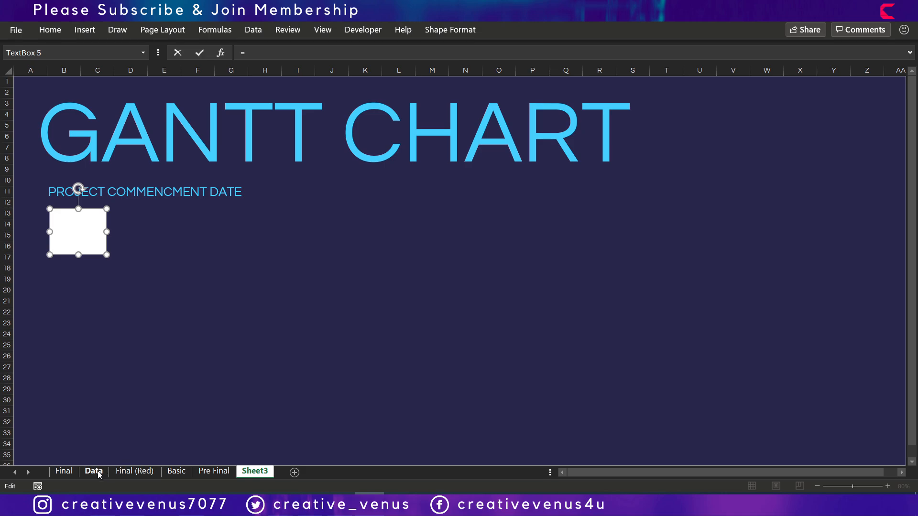
- Link the blank text box to the day value in cell C15 of the Data sheet with =Data!C15
left_click(98, 472)
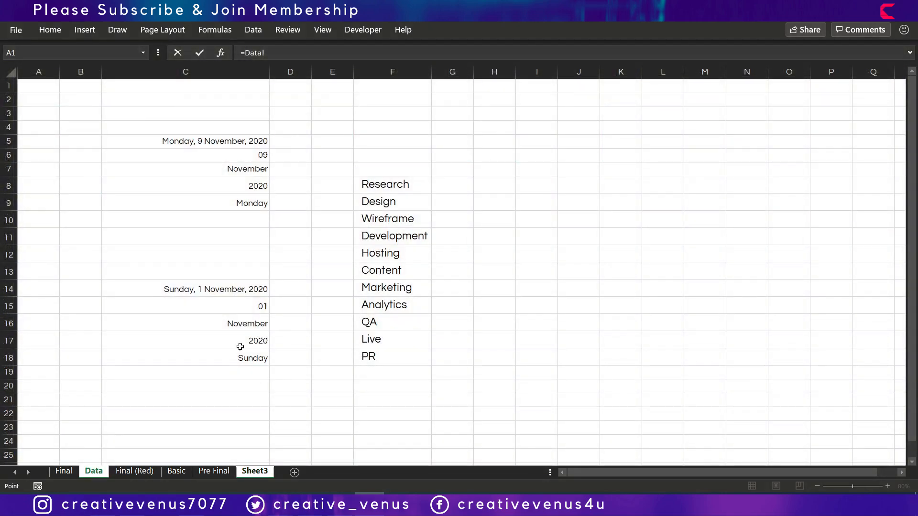
left_click(249, 304)
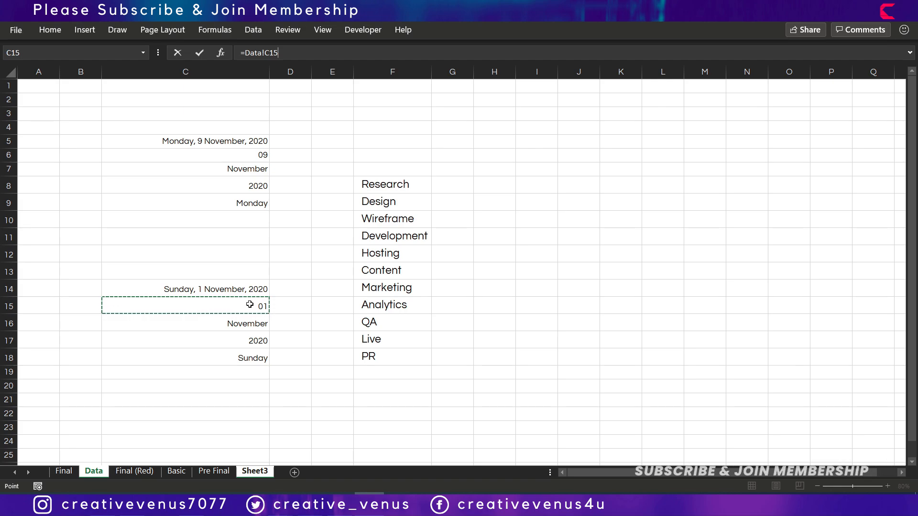
key("Return")
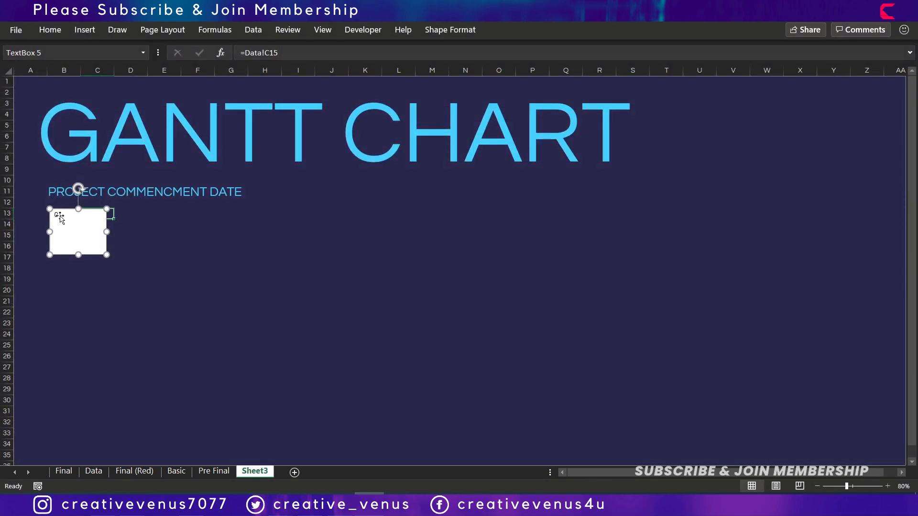
left_click(93, 471)
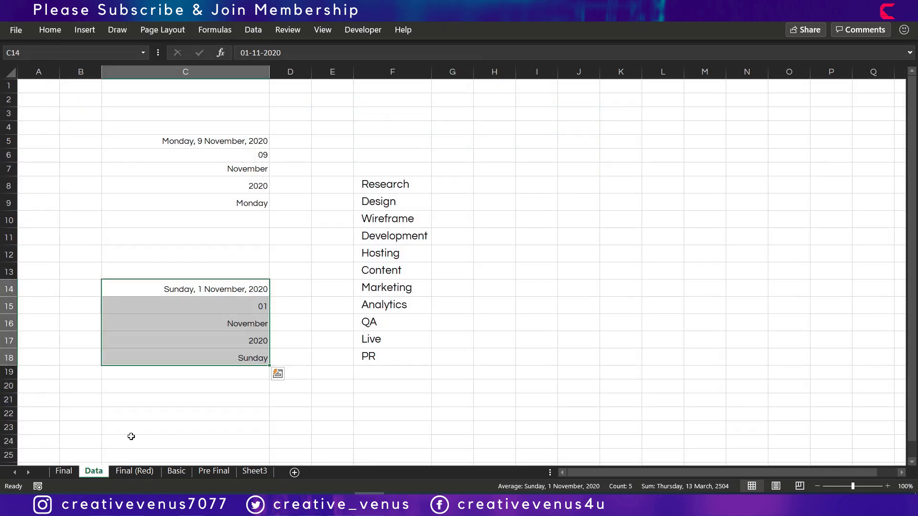
left_click(255, 471)
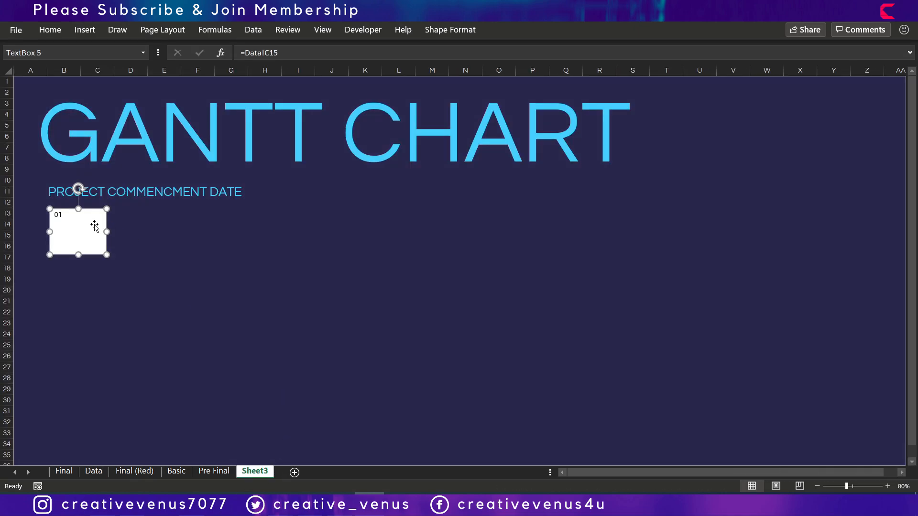
- Remove the fill and the outline from the day text box
left_click(449, 33)
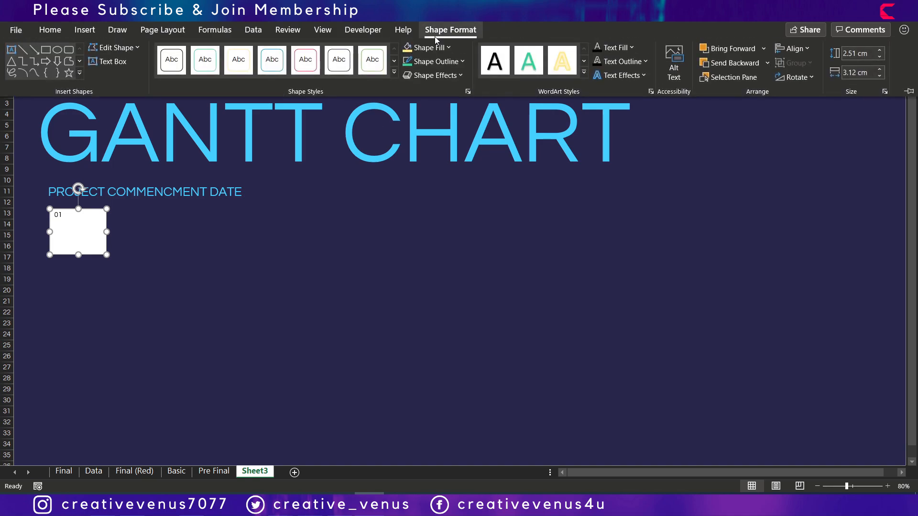
left_click(440, 48)
left_click(444, 237)
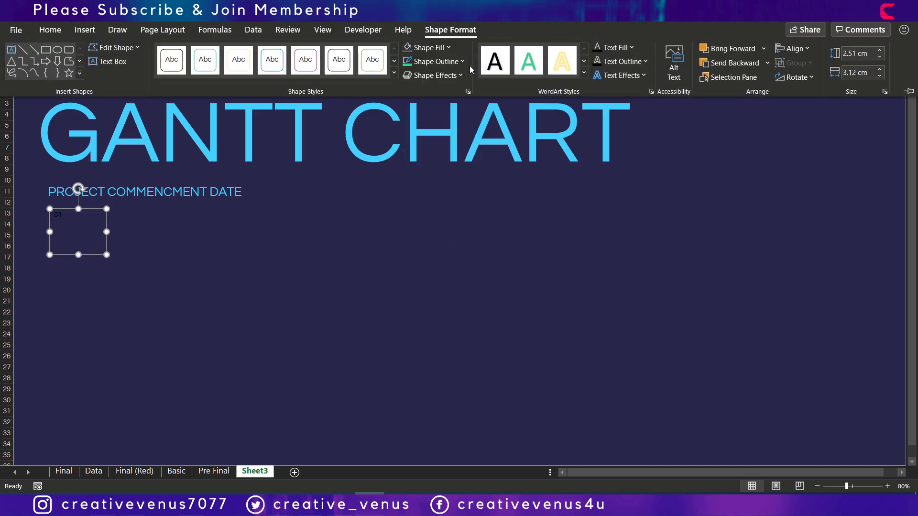
left_click(432, 61)
left_click(439, 241)
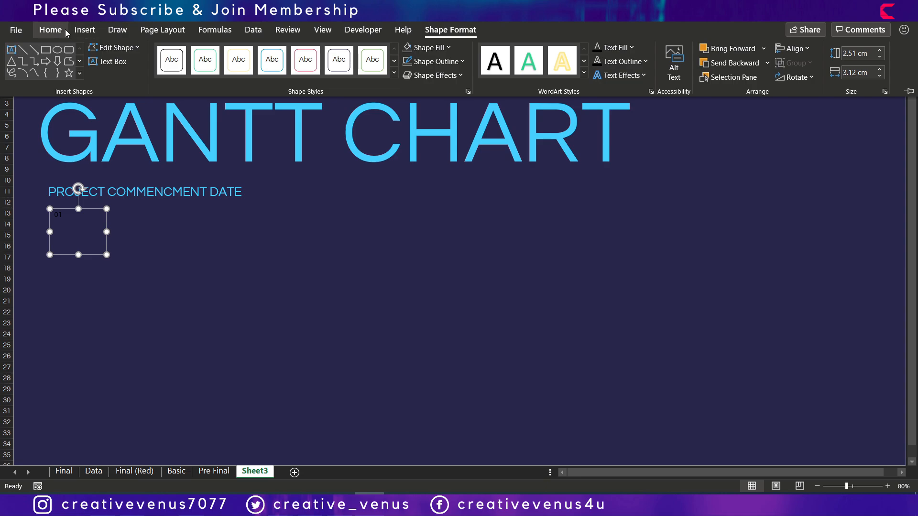
- Set the day text box's font colour to white and its font size to 44
left_click(50, 30)
left_click(223, 72)
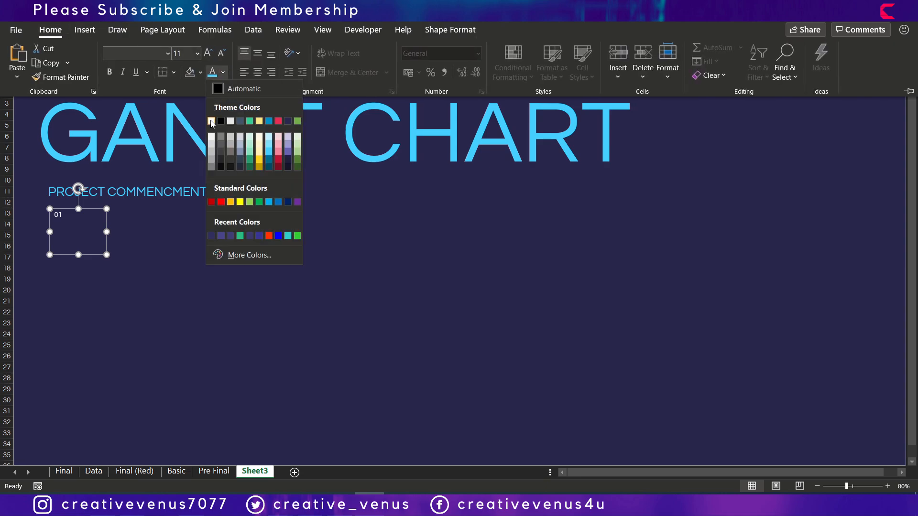
left_click(211, 122)
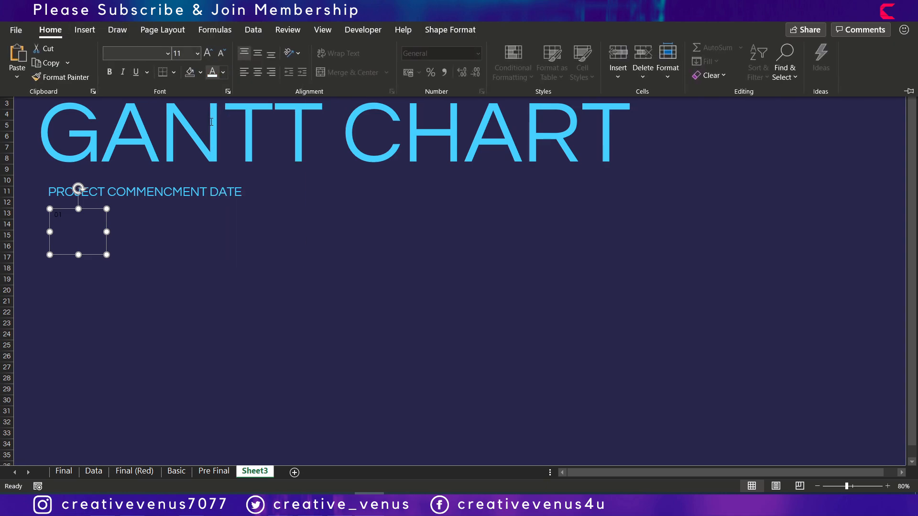
left_click(212, 70)
left_click(210, 52)
left_click(210, 52)
left_click(209, 53)
left_click(209, 52)
left_click(209, 53)
left_click(209, 53)
left_click(209, 52)
left_click(210, 53)
left_click(209, 52)
- Centre the day text horizontally and vertically in its box and shift the box slightly left beneath the commencement date label
left_click(258, 74)
left_click(257, 55)
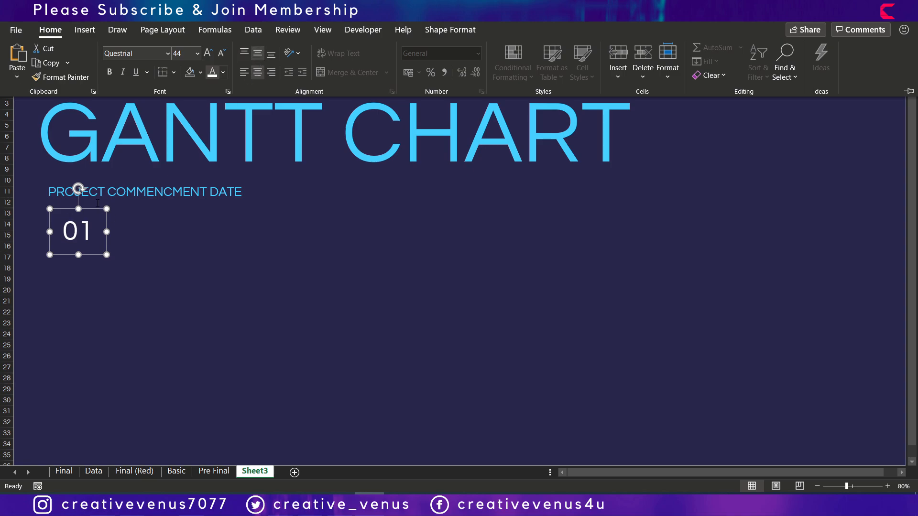
key("ctrl+F1")
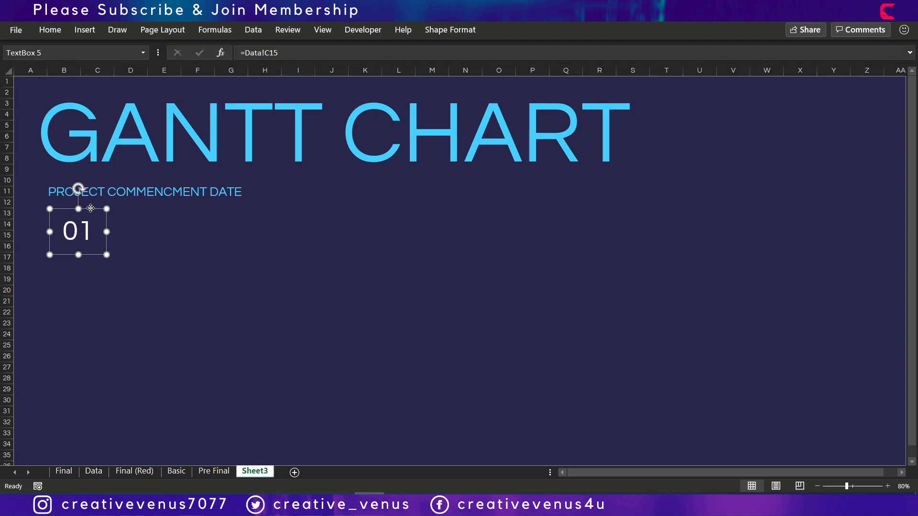
left_click_drag(91, 209, 84, 208)
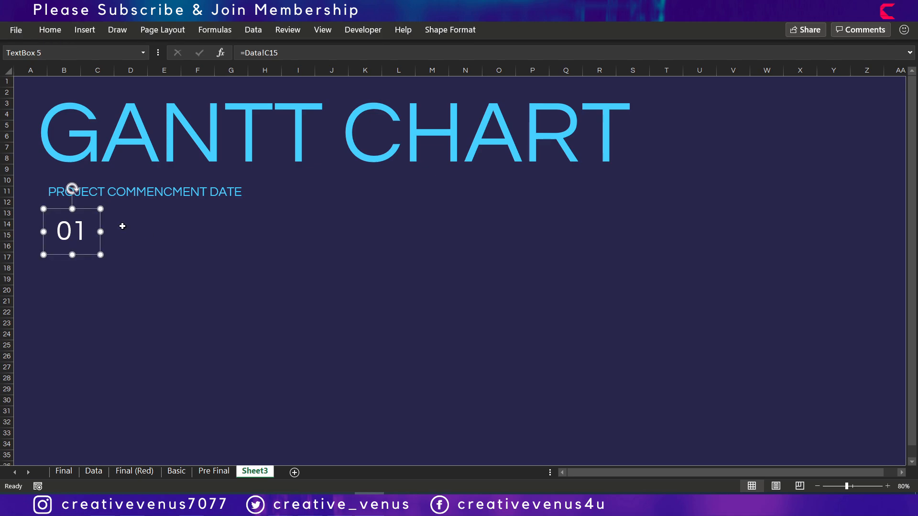
- Duplicate the day text box, place the copy to its right and reduce the copy's font size to 20
key("ctrl+d")
left_click_drag(95, 218, 127, 208)
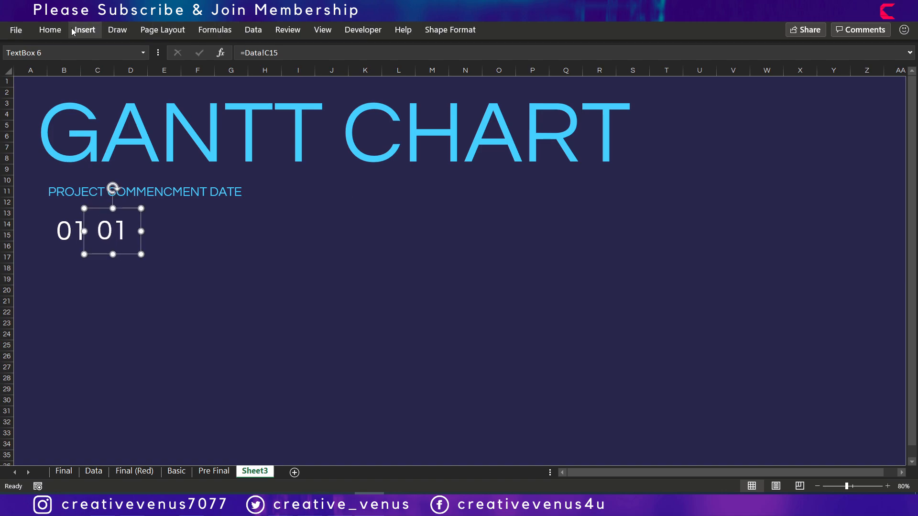
left_click(50, 29)
left_click(223, 56)
left_click(223, 56)
left_click(222, 56)
left_click(222, 56)
left_click(222, 56)
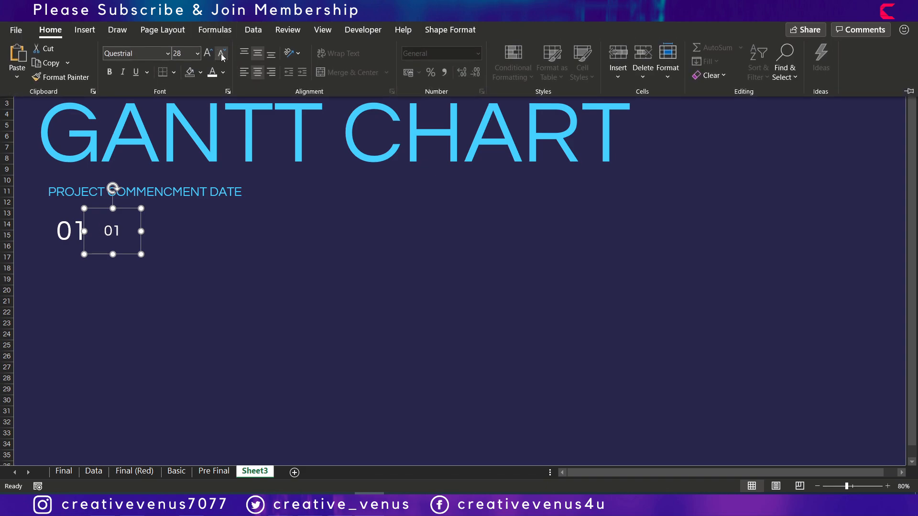
left_click(223, 56)
left_click(222, 56)
left_click(126, 210)
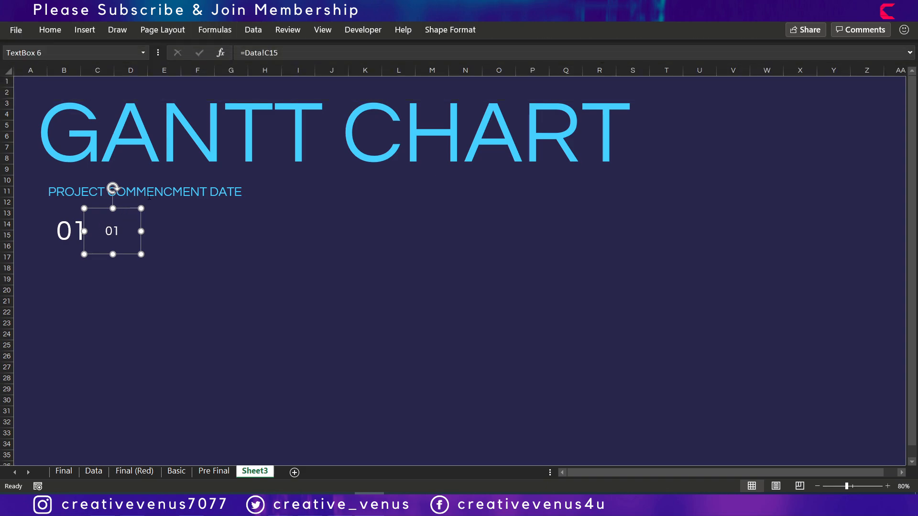
- Left-align the text in the duplicated box and move the box slightly up and right, clear of the day number
left_click(50, 30)
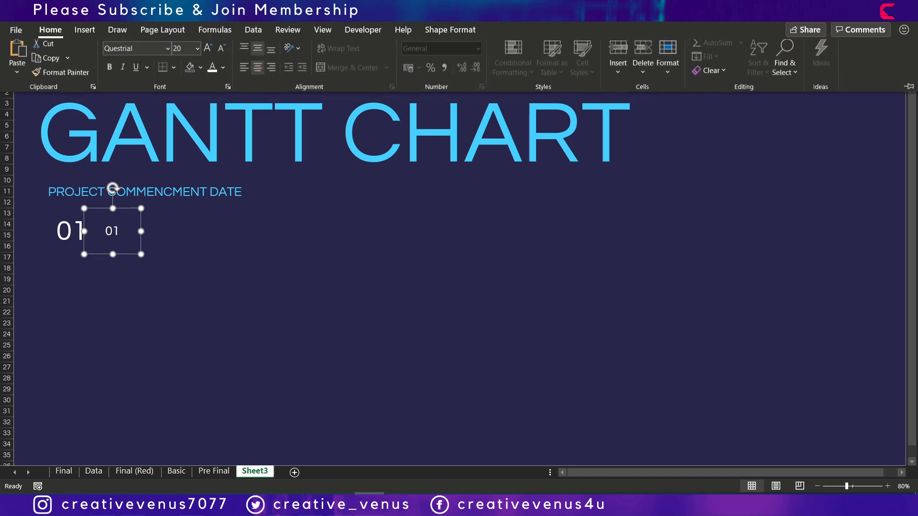
left_click(245, 73)
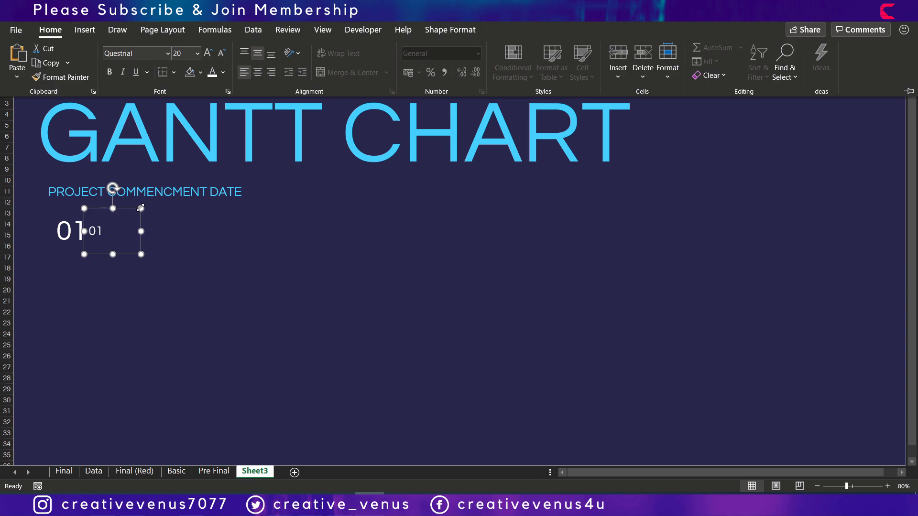
left_click(124, 210)
left_click_drag(127, 207, 133, 200)
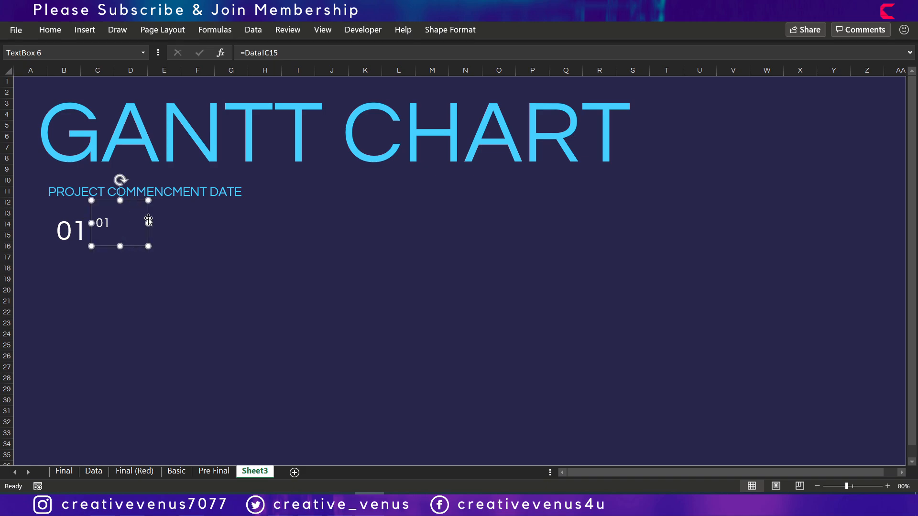
- Link the duplicated text box to the month in cell C16 of the Data sheet with =Data!C16
left_click_drag(281, 53, 239, 54)
key("BackSpace")
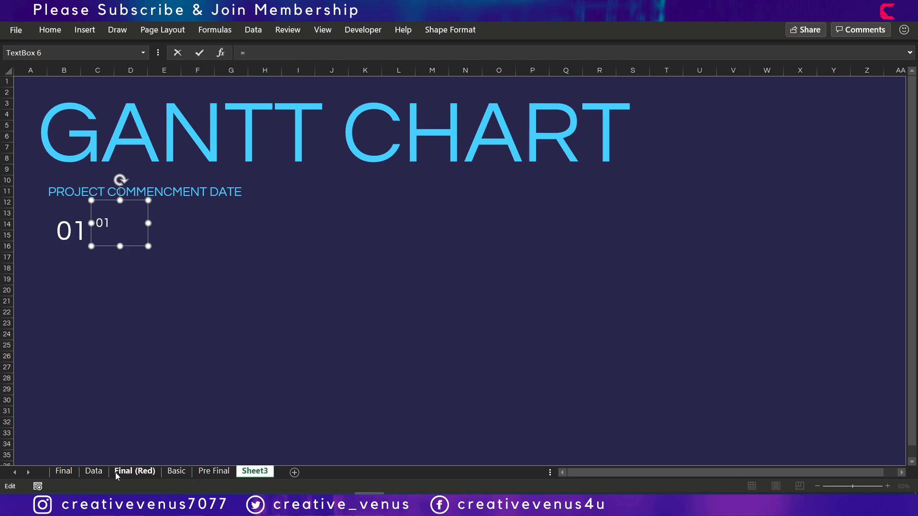
left_click(95, 471)
left_click(243, 323)
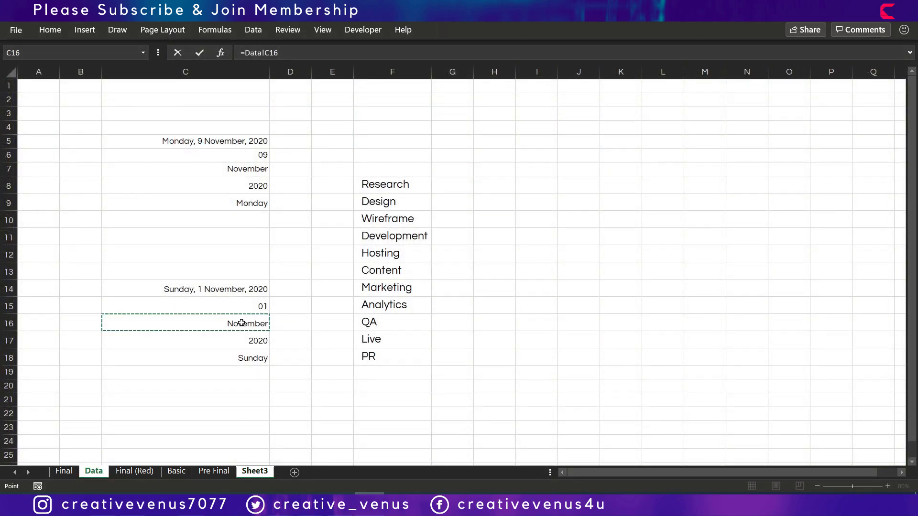
key("Return")
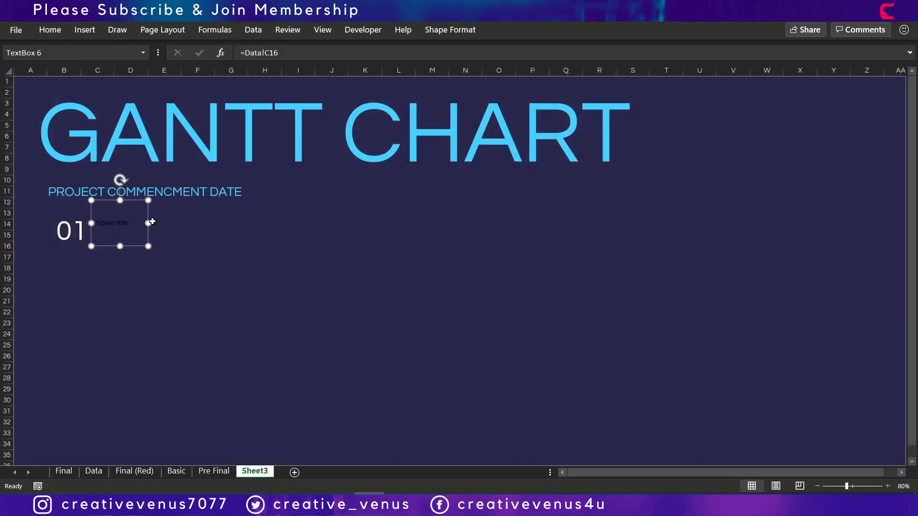
- Format the month text in white at size 14 and shrink its box to about one text line beside the day
left_click(51, 29)
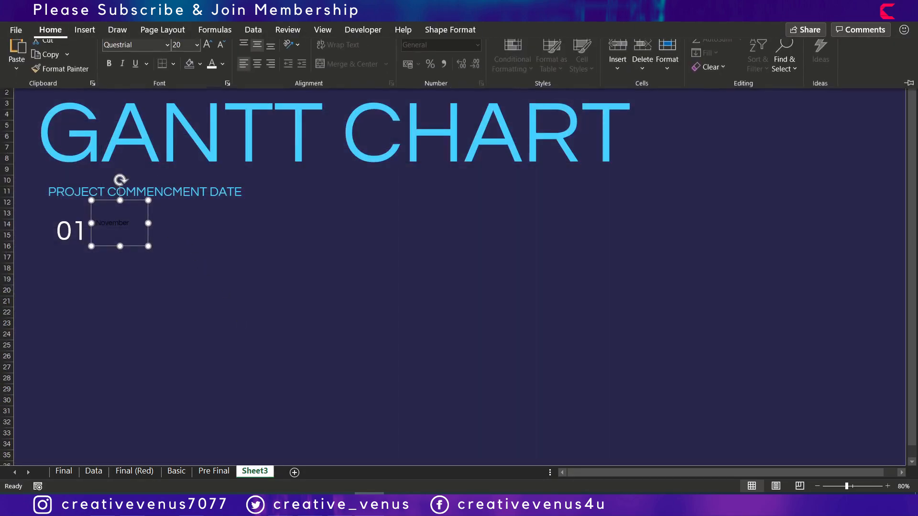
left_click(212, 72)
left_click(208, 54)
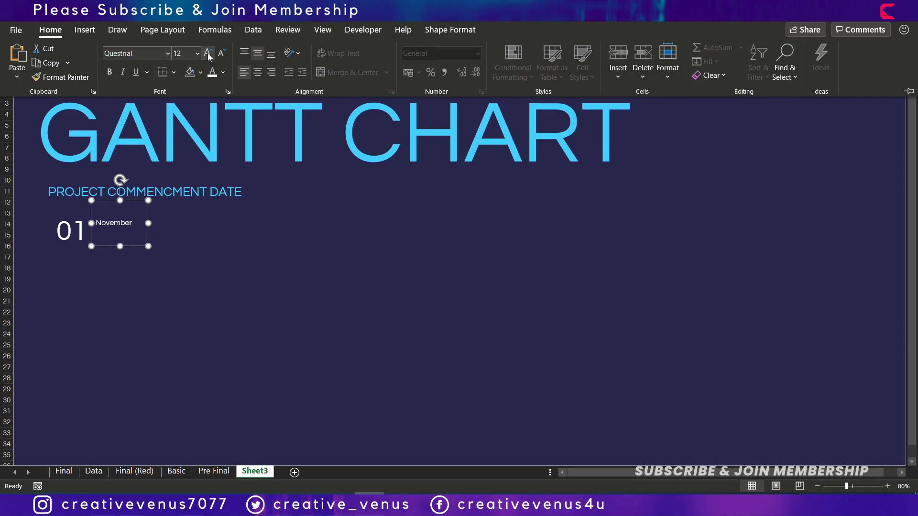
left_click(208, 54)
left_click(208, 53)
left_click(221, 54)
left_click(135, 247)
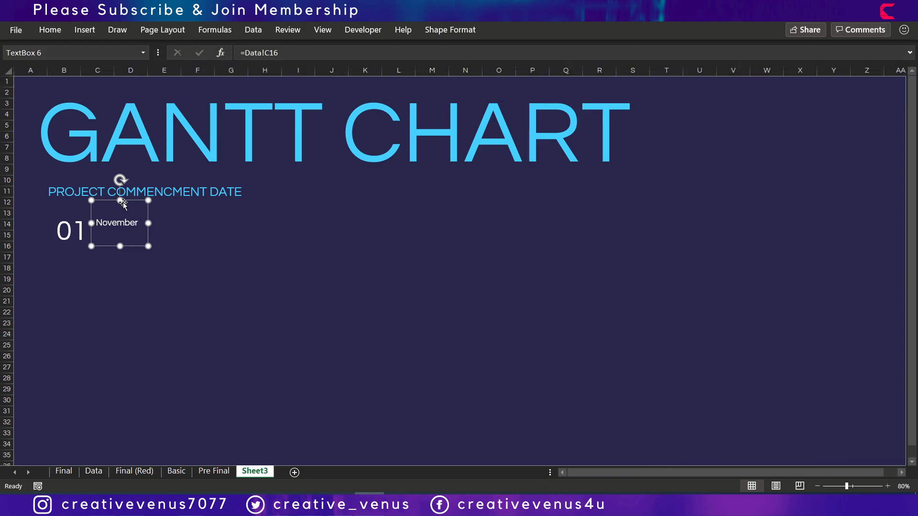
left_click_drag(120, 202, 128, 232)
- Increase the day number's font size to 48
left_click(73, 241)
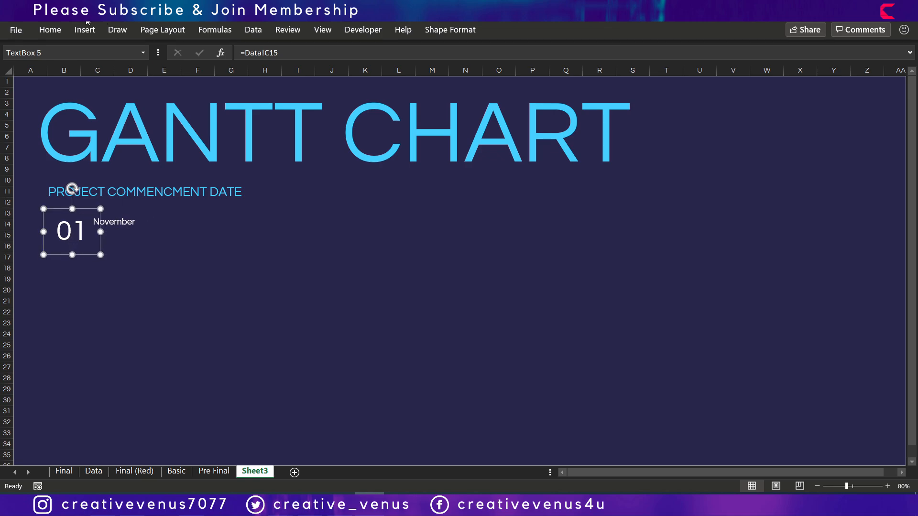
left_click(51, 29)
left_click(207, 55)
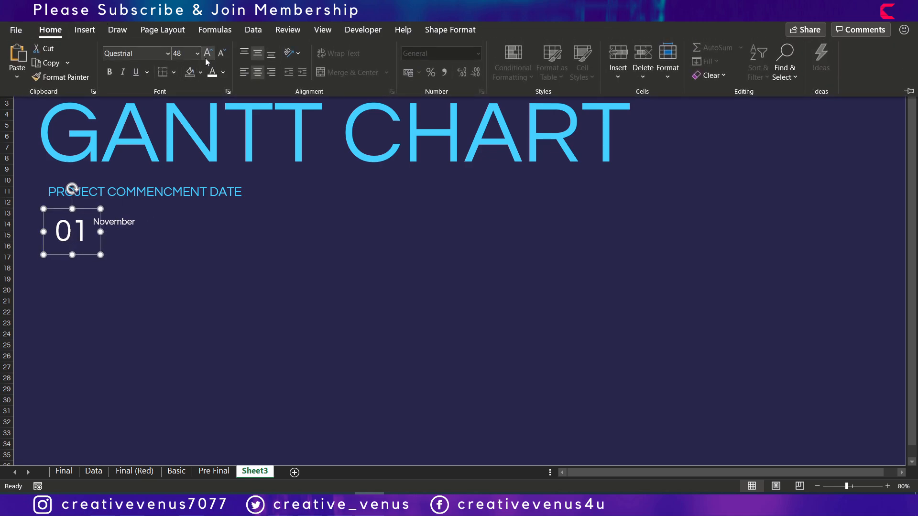
- Nudge the month text box slightly right and place a duplicate of it directly underneath
left_click(126, 231)
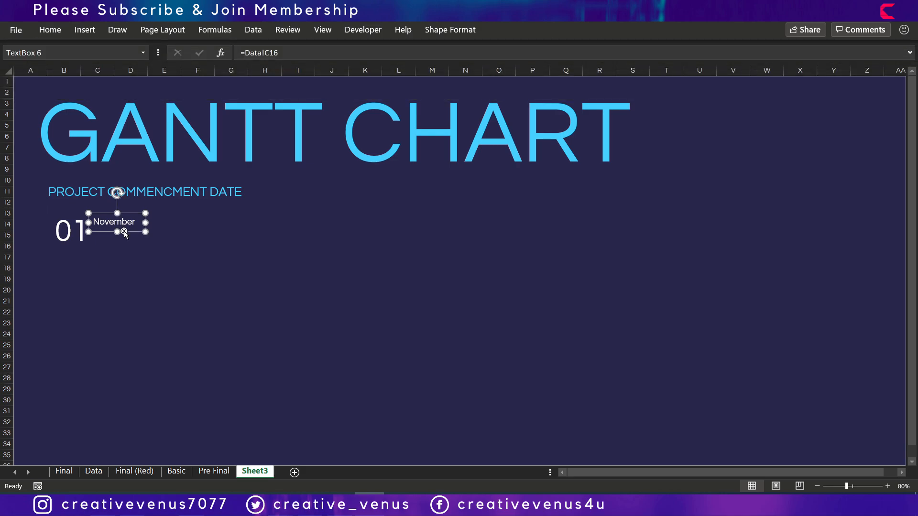
left_click_drag(125, 233, 139, 247)
key("ctrl+d")
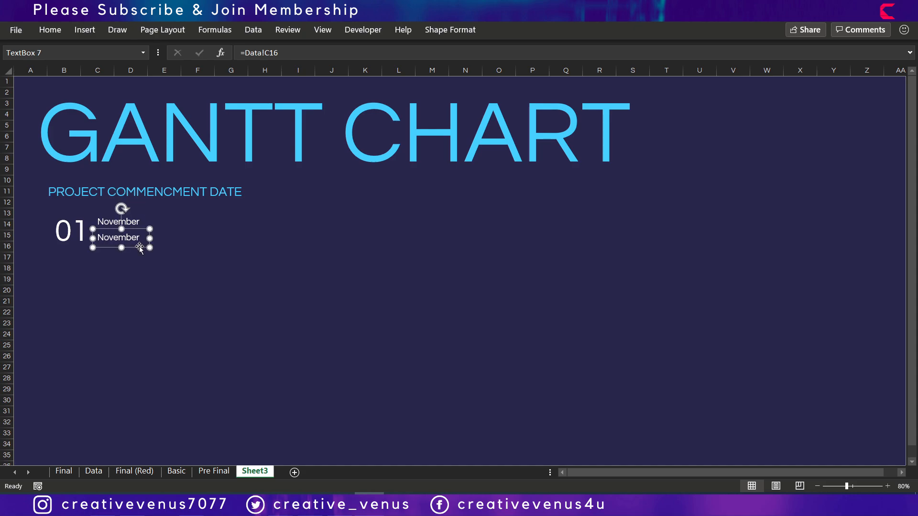
- Link the lower duplicated text box to the year in cell C17 of the Data sheet with =Data!C17
left_click(280, 53)
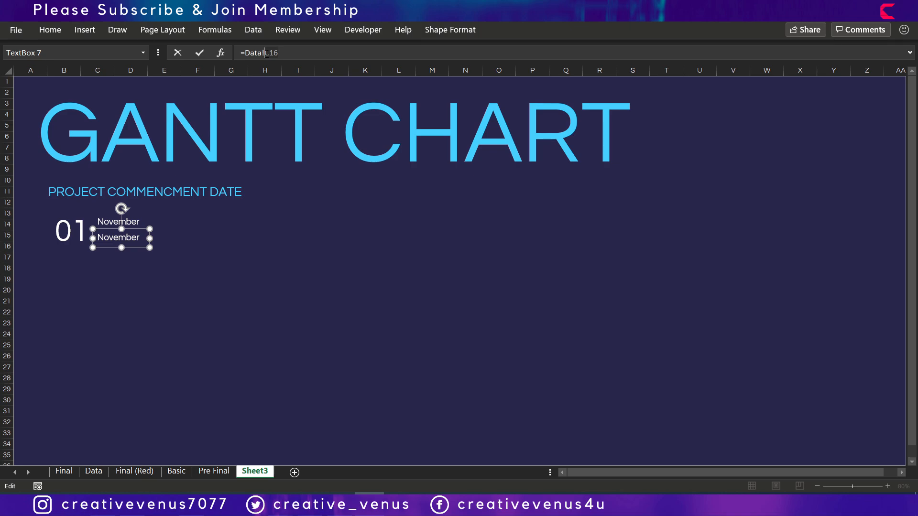
key("BackSpace")
left_click(100, 473)
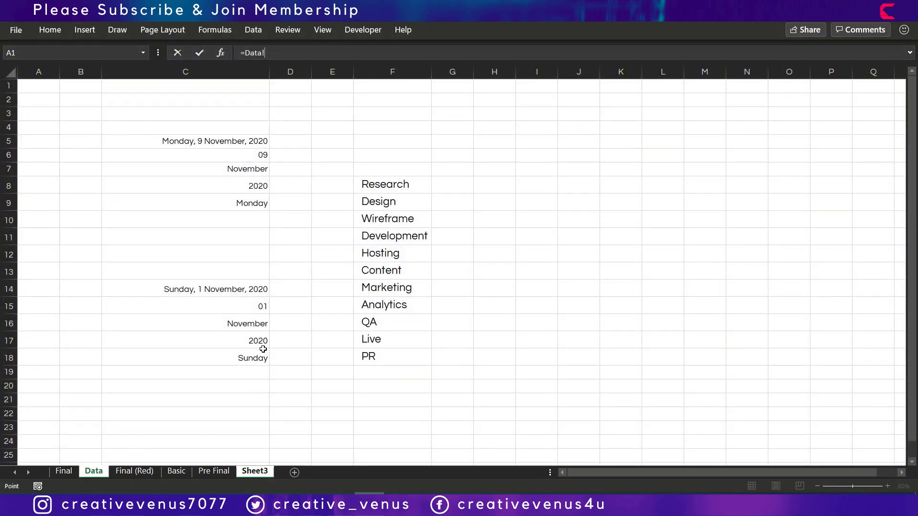
left_click(244, 335)
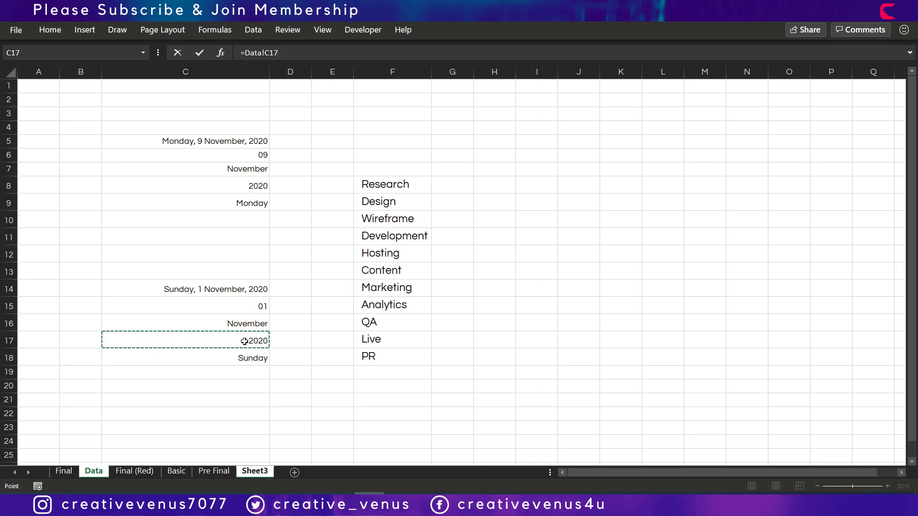
key("Return")
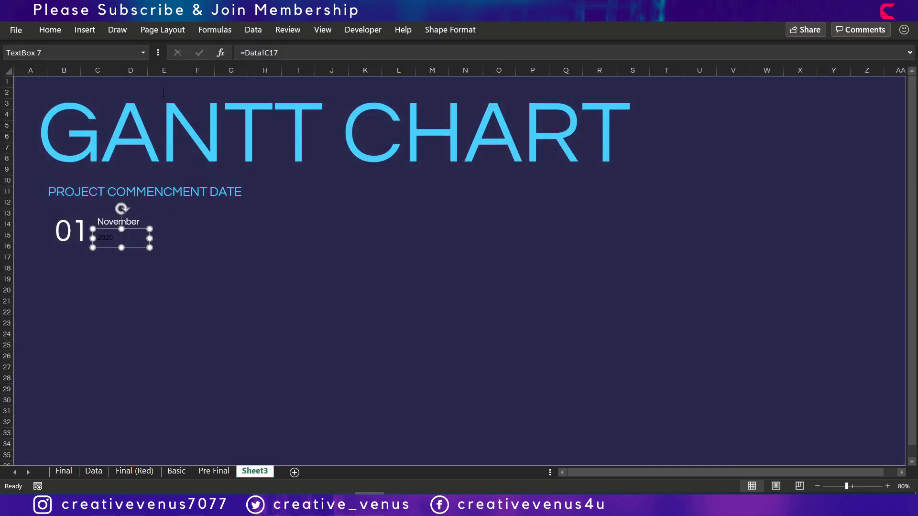
- Format the year text in white at font size 14
left_click(50, 30)
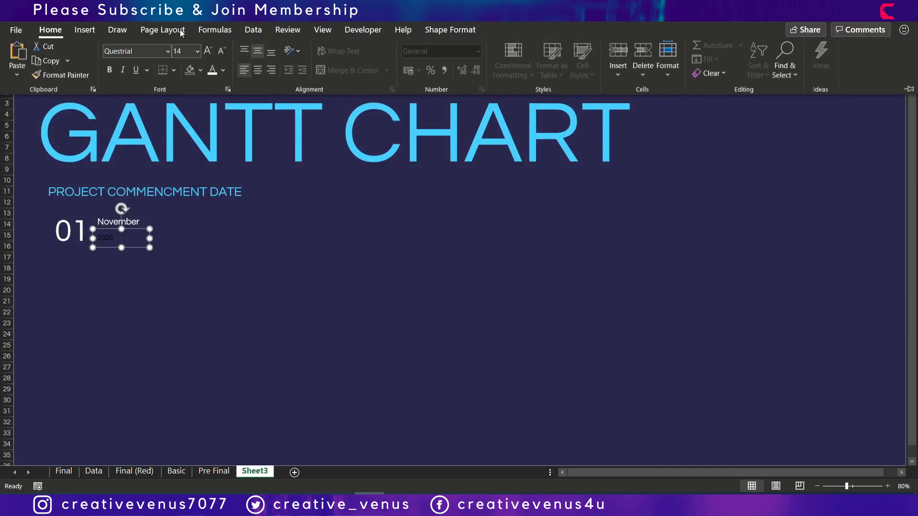
left_click(211, 76)
left_click(207, 53)
left_click(207, 54)
left_click(207, 53)
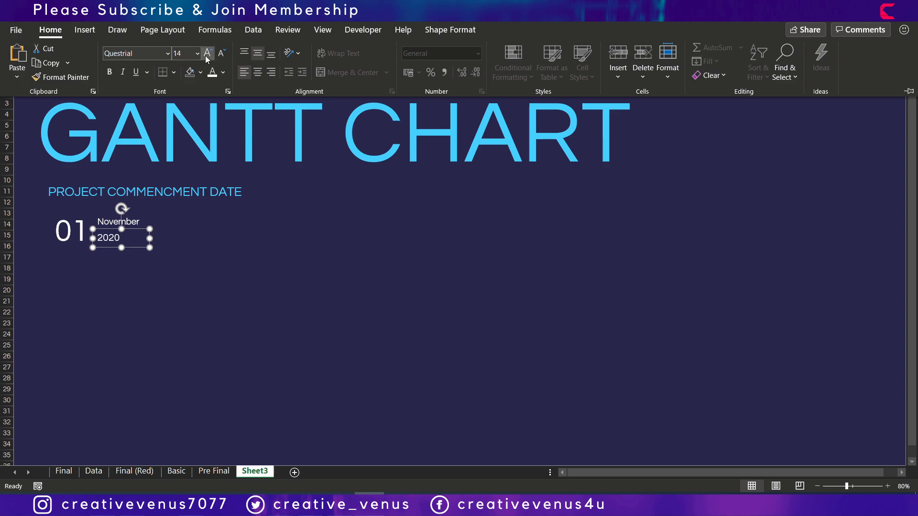
- Enlarge the year text by one font size and move its box slightly up, closer to the month
left_click(207, 53)
left_click(142, 230)
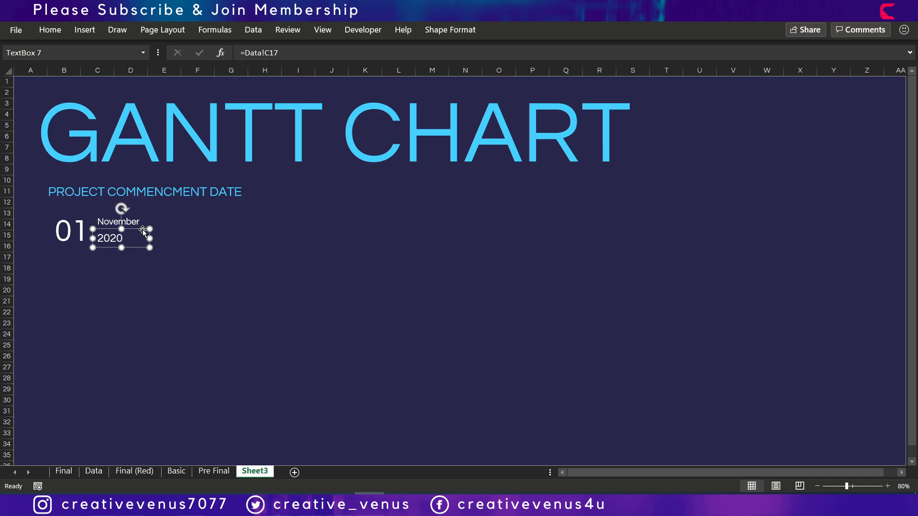
left_click_drag(142, 230, 142, 229)
left_click(164, 301)
- Draw a vertical straight line about 1.54 cm tall just right of the month and year text
left_click(51, 29)
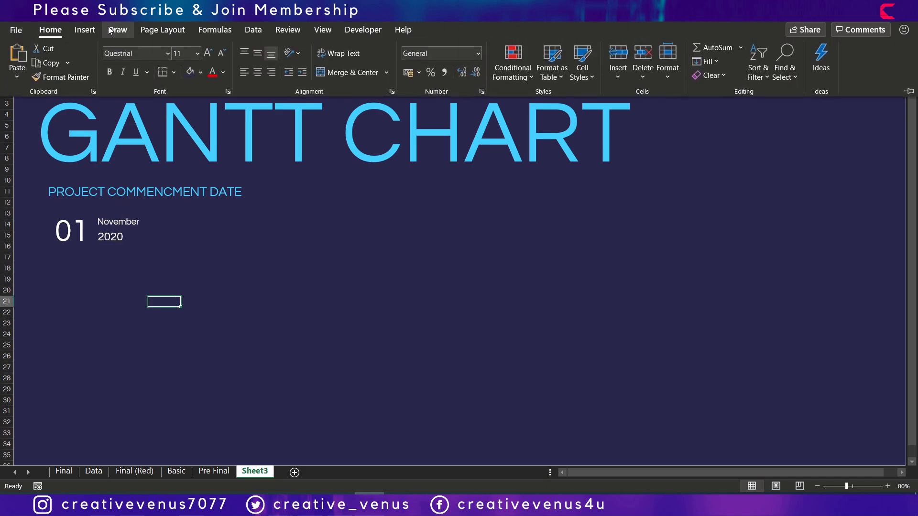
left_click(85, 30)
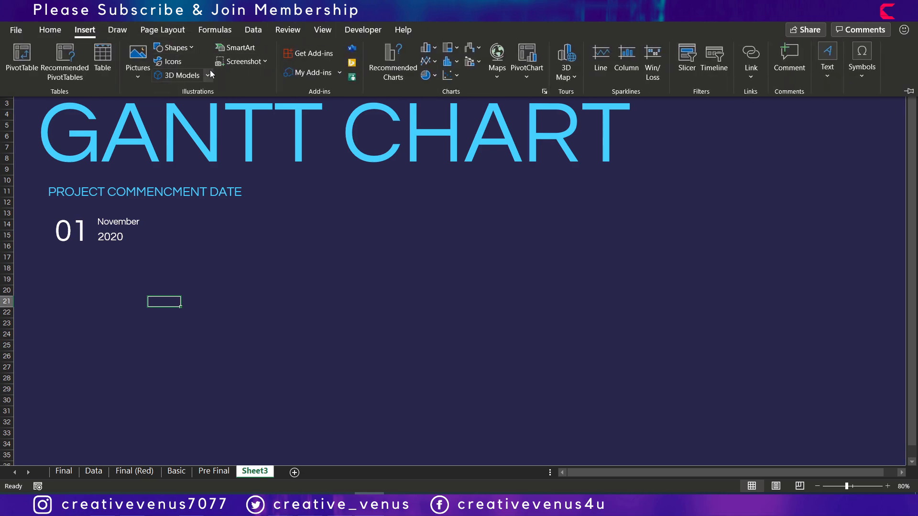
left_click(190, 48)
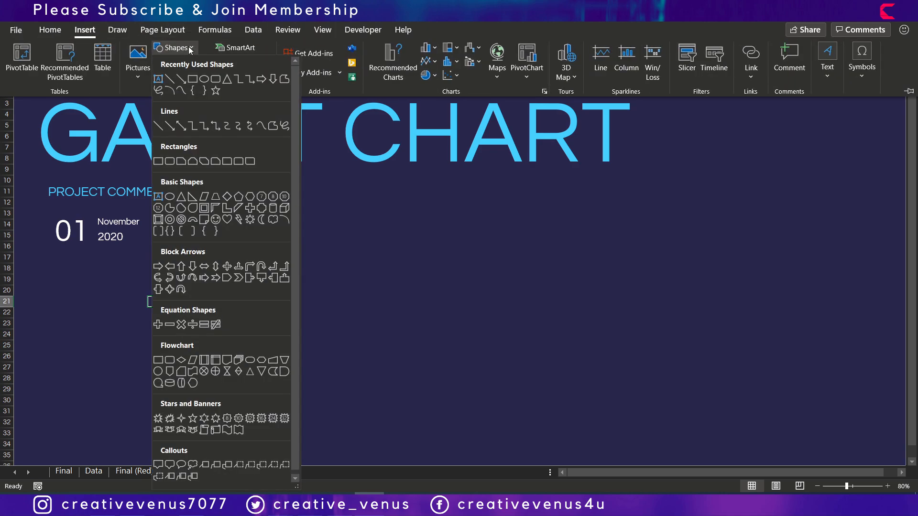
left_click(169, 78)
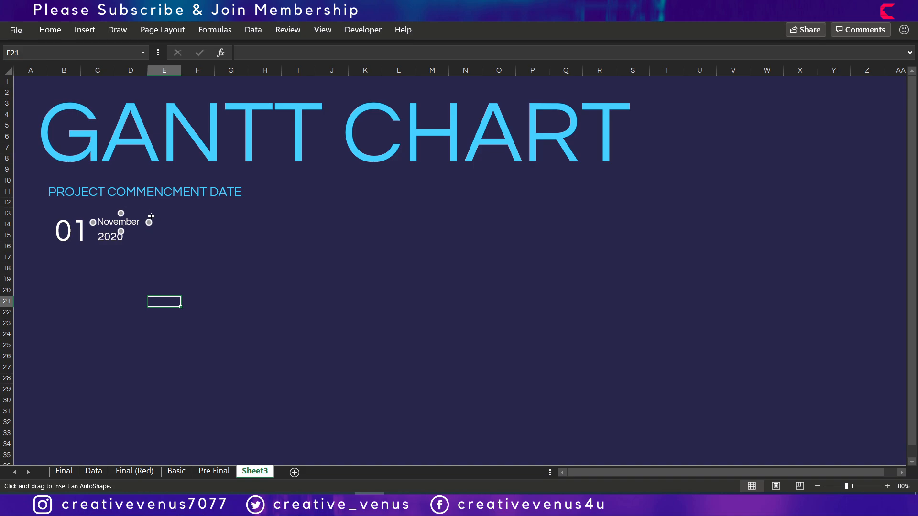
left_click_drag(150, 216, 152, 246)
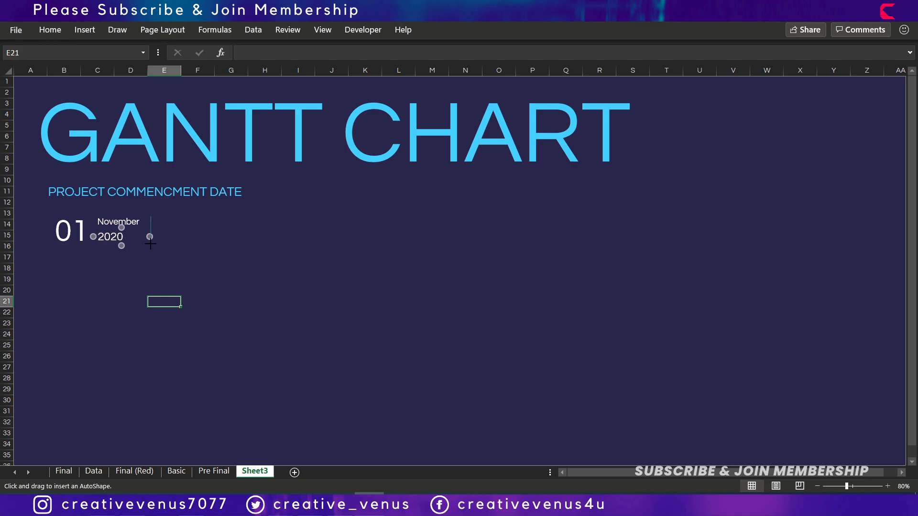
left_click_drag(152, 242, 150, 245)
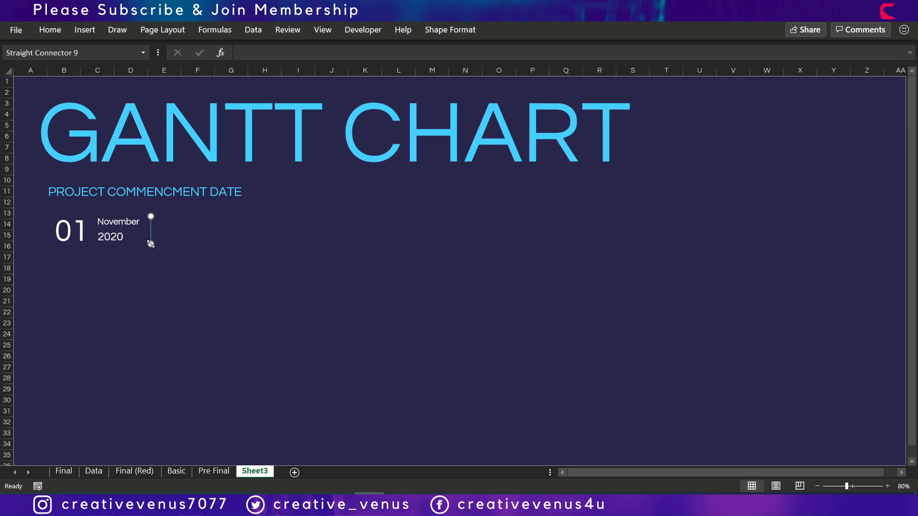
- Set the vertical divider line's outline to a blue shade from the theme colors
left_click(447, 31)
left_click(436, 61)
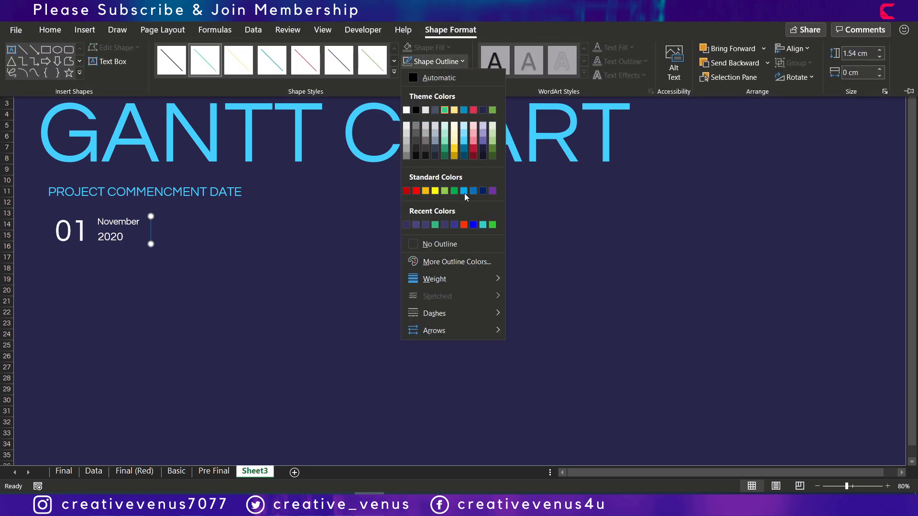
left_click(464, 141)
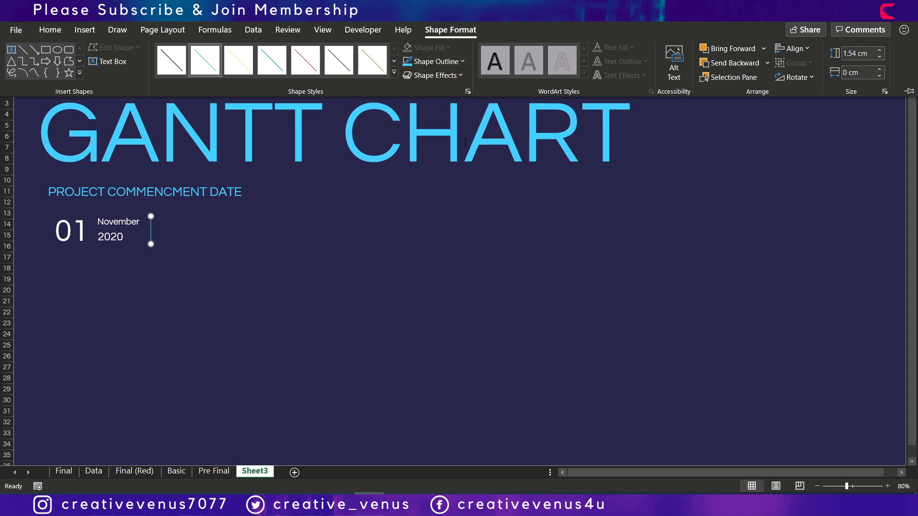
left_click(153, 228)
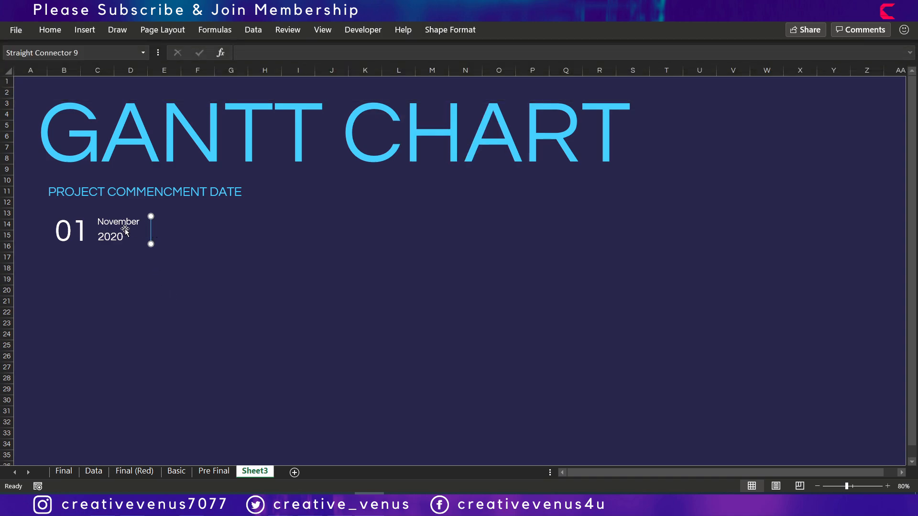
- Duplicate the month text box and place the copy just right of the vertical divider line
left_click(132, 225)
left_click(134, 219)
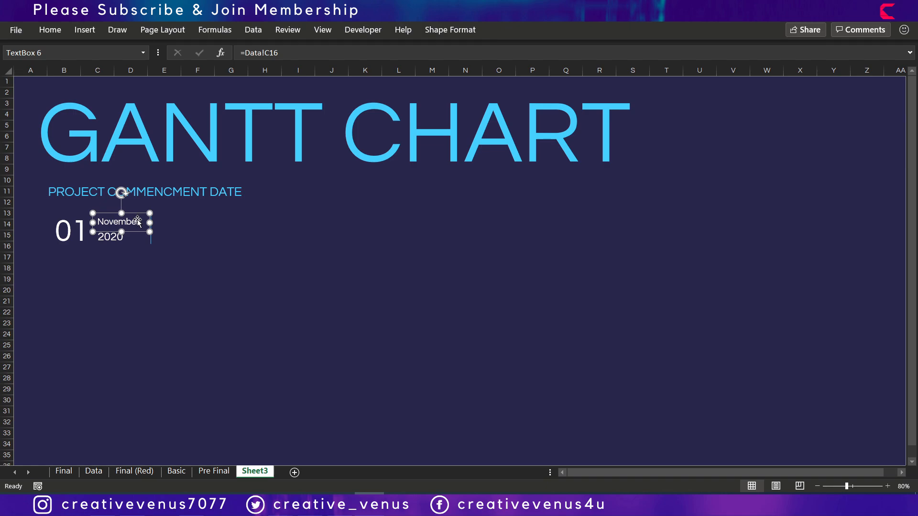
key("ctrl+d")
left_click_drag(141, 226, 197, 222)
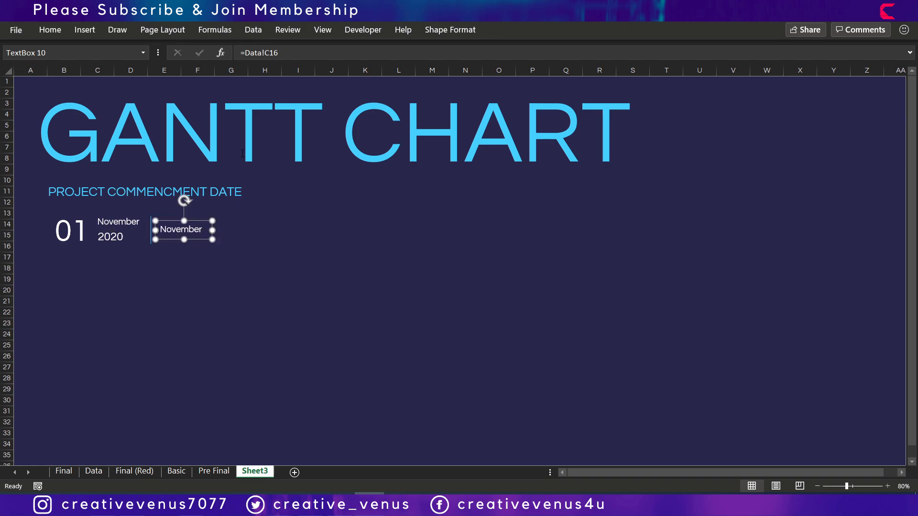
- Link the duplicated text box to the weekday in cell C18 of the Data sheet with =Data!C18
left_click(257, 52)
left_click(245, 53)
key("Delete")
key("Delete")
key("Delete")
key("Delete")
key("Delete")
key("Delete")
key("Delete")
key("Delete")
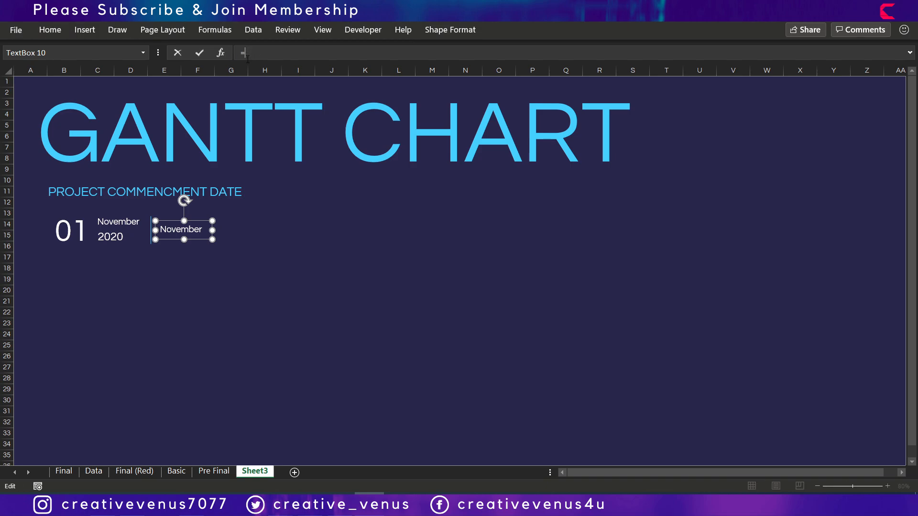
left_click(94, 471)
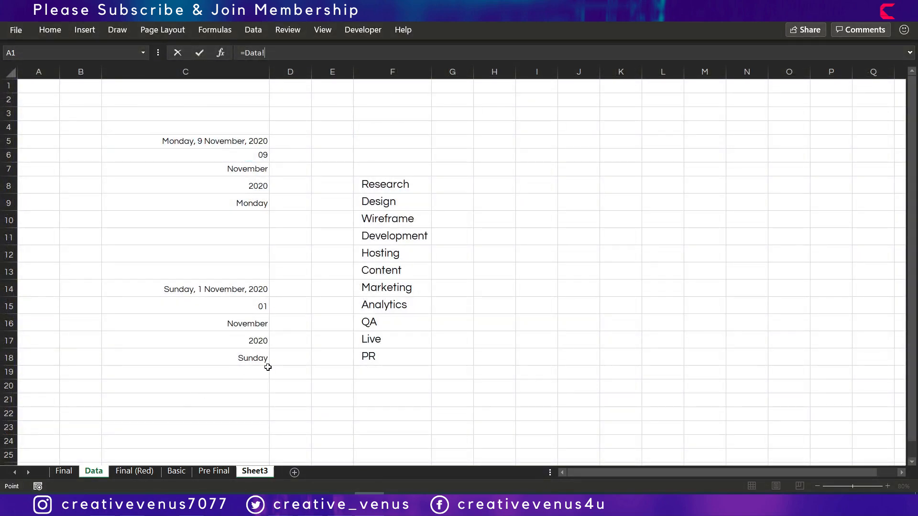
left_click(251, 356)
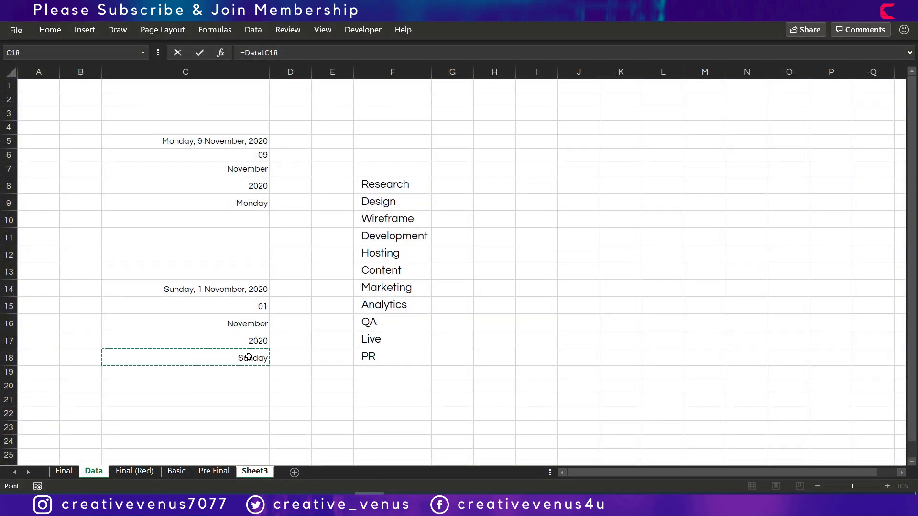
key("Return")
- Format the weekday text in white and enlarge its font by four size increments
left_click(50, 29)
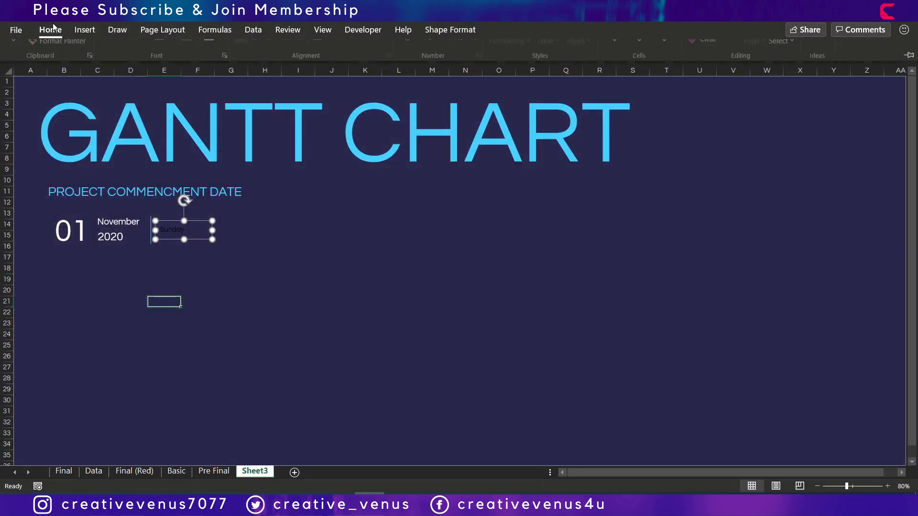
left_click(216, 77)
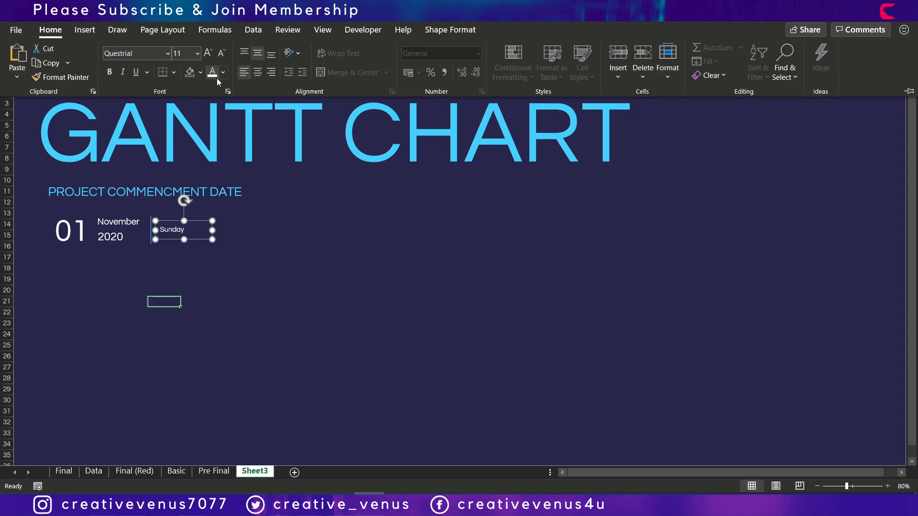
left_click(208, 53)
left_click(207, 53)
left_click(207, 53)
left_click(209, 53)
left_click(192, 222)
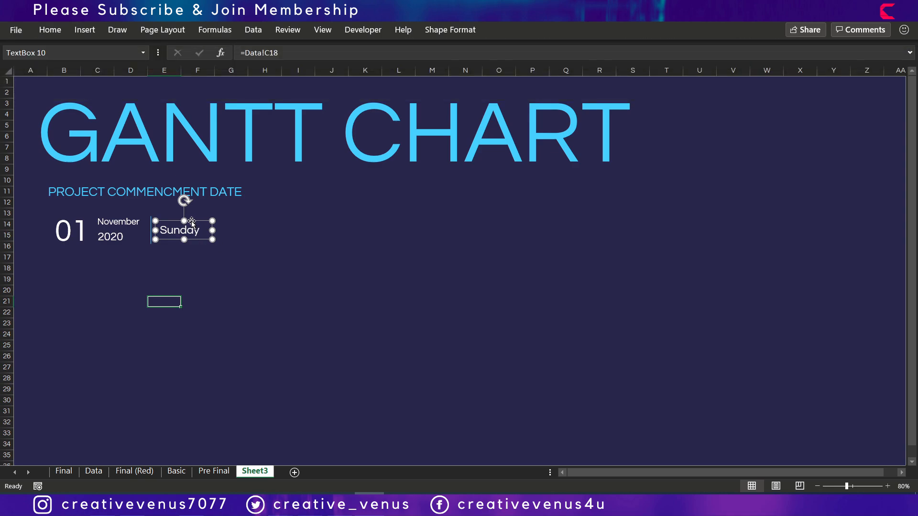
- Left-align the month and year text boxes with each other and nudge both slightly left and down
left_click(127, 273)
left_click(108, 245)
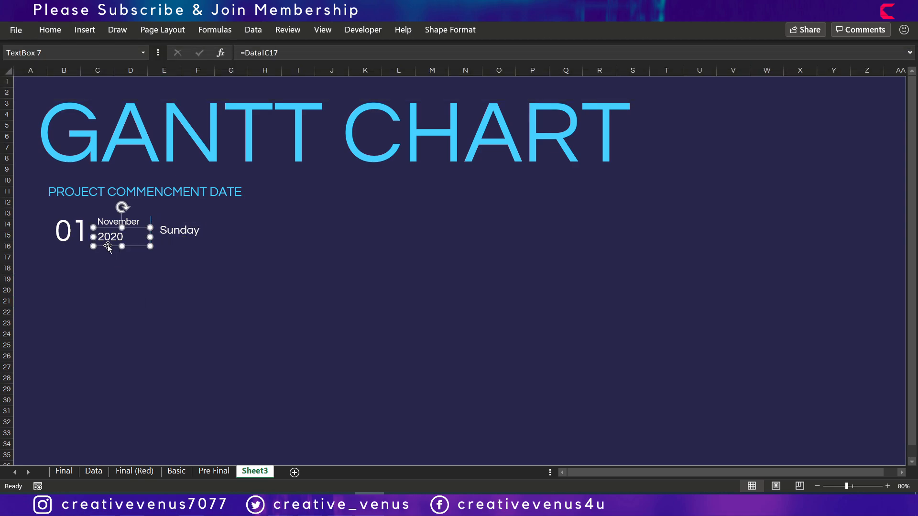
left_click(107, 214, "shift")
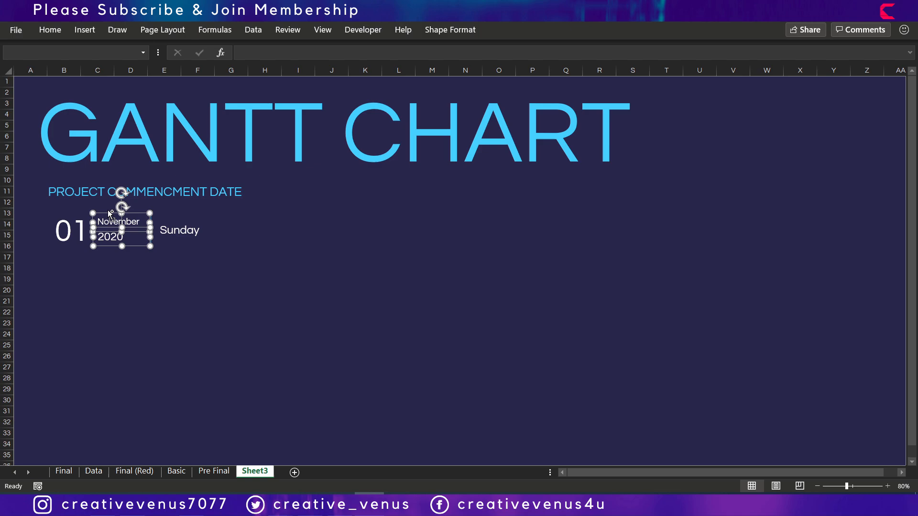
left_click(450, 29)
left_click(792, 48)
left_click(801, 66)
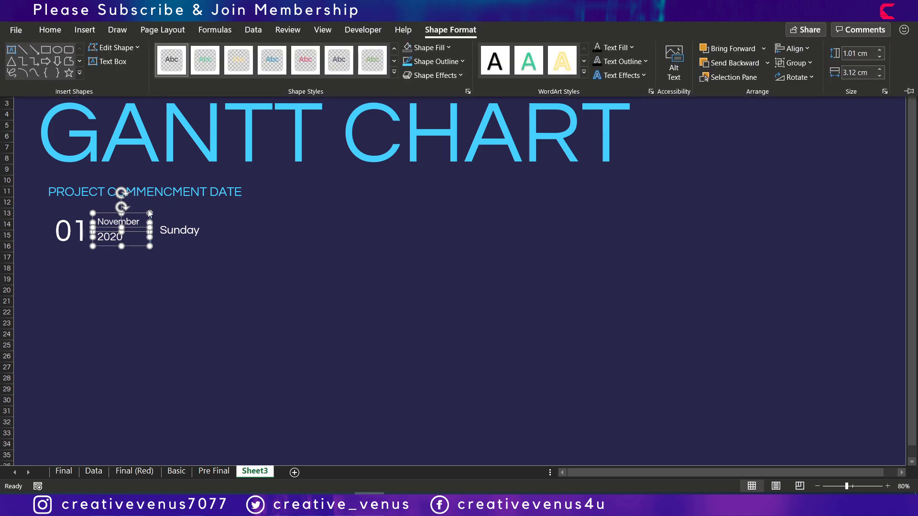
left_click(130, 213)
left_click_drag(130, 212, 130, 213)
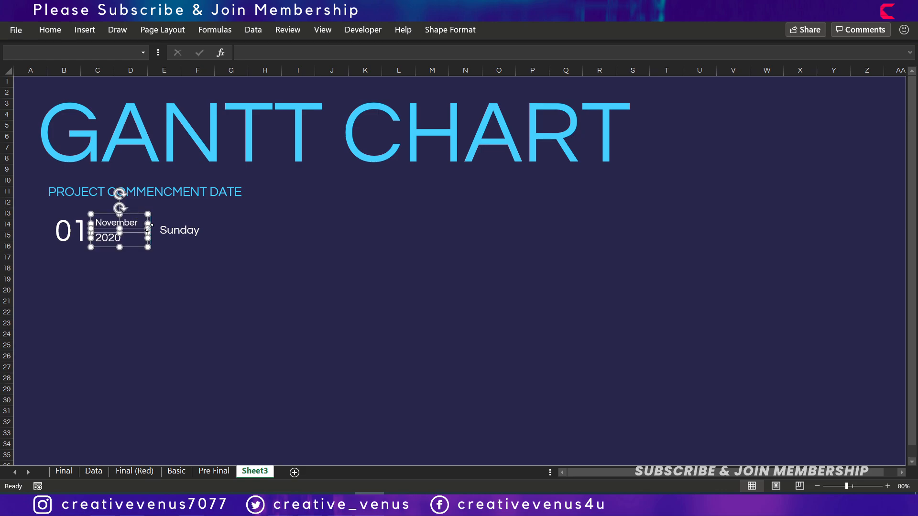
left_click(152, 267)
- Shift the divider line and the weekday text box slightly left, closer to the month and year
left_click(151, 241)
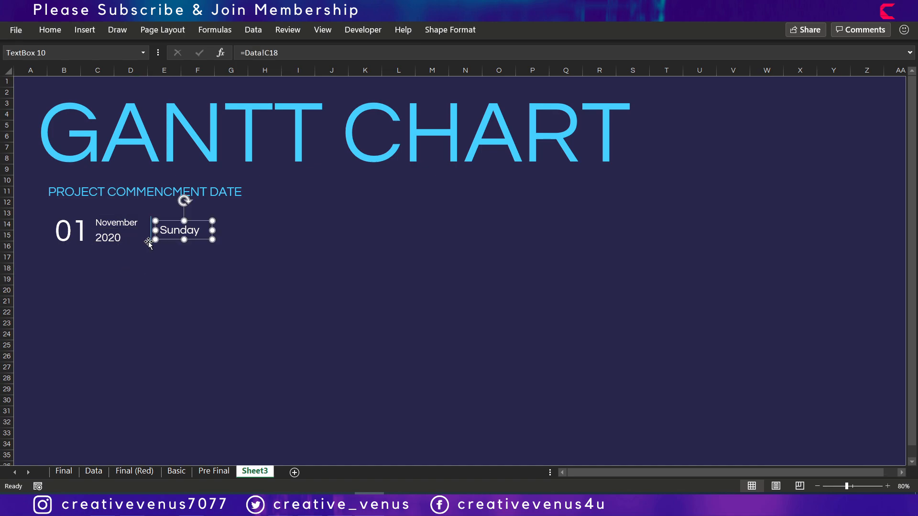
left_click(150, 241)
mouse_move(151, 239)
left_mouse_down()
mouse_move(144, 232)
mouse_move(166, 240)
left_mouse_up()
left_click(182, 241)
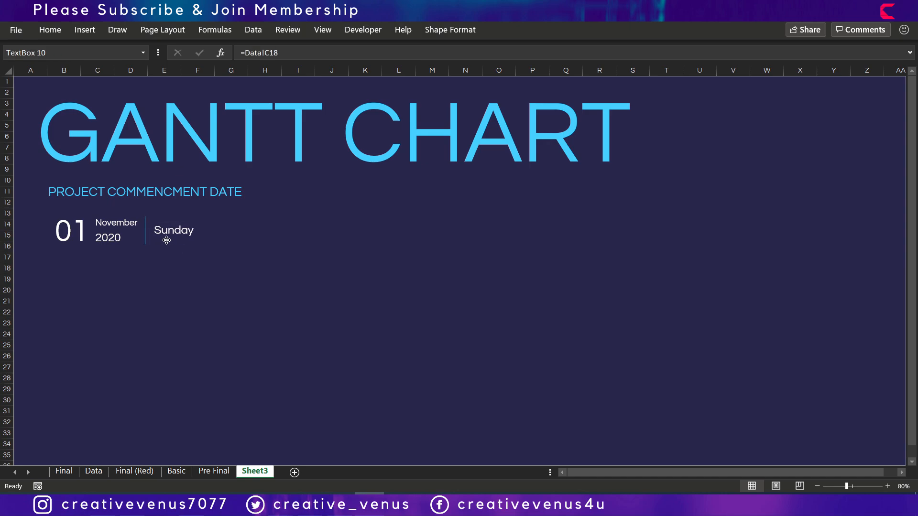
left_click(162, 301)
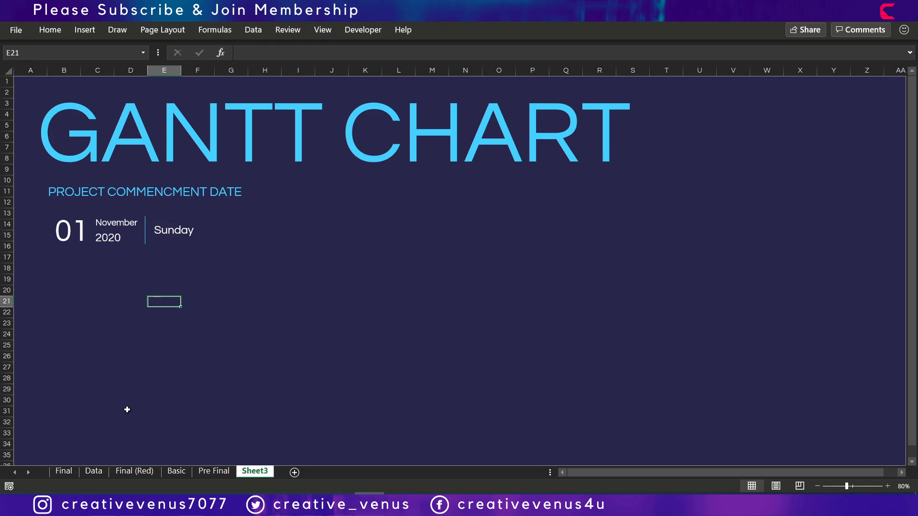
left_click(48, 277)
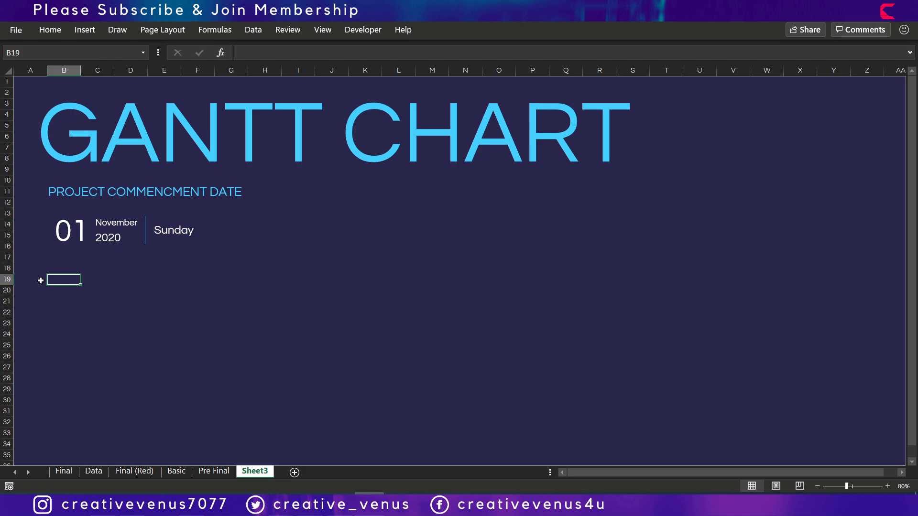
left_click_drag(31, 290, 258, 290)
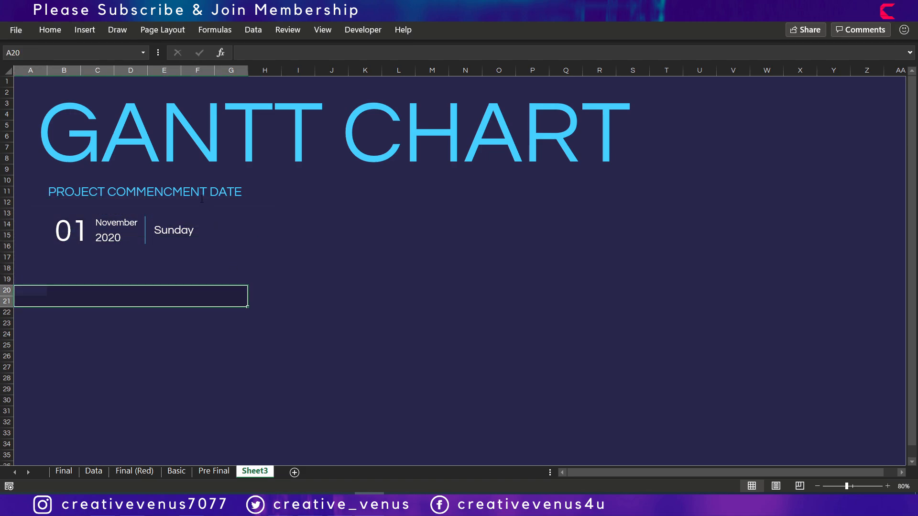
- Move the project commencement date heading slightly down, closer to the date below it
left_click(200, 198)
left_click_drag(188, 210, 187, 216)
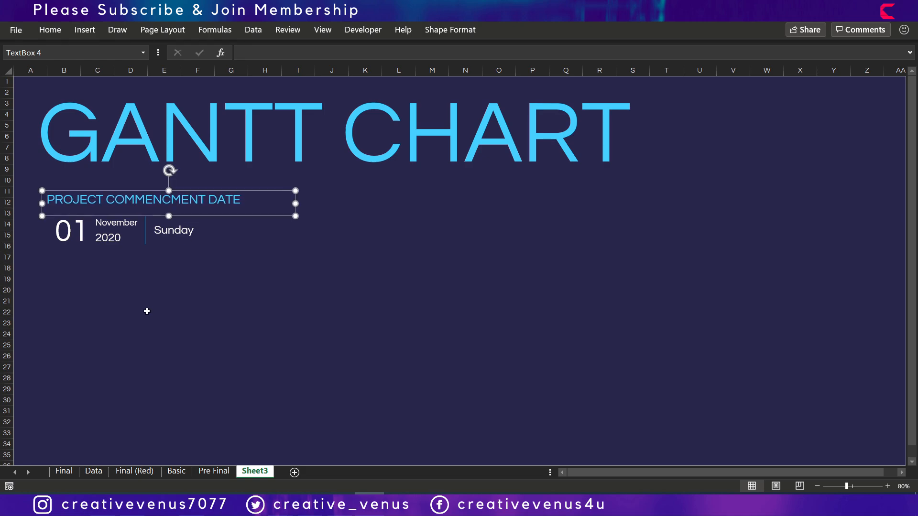
left_click(148, 311)
left_click(94, 253)
left_click(125, 244, "shift")
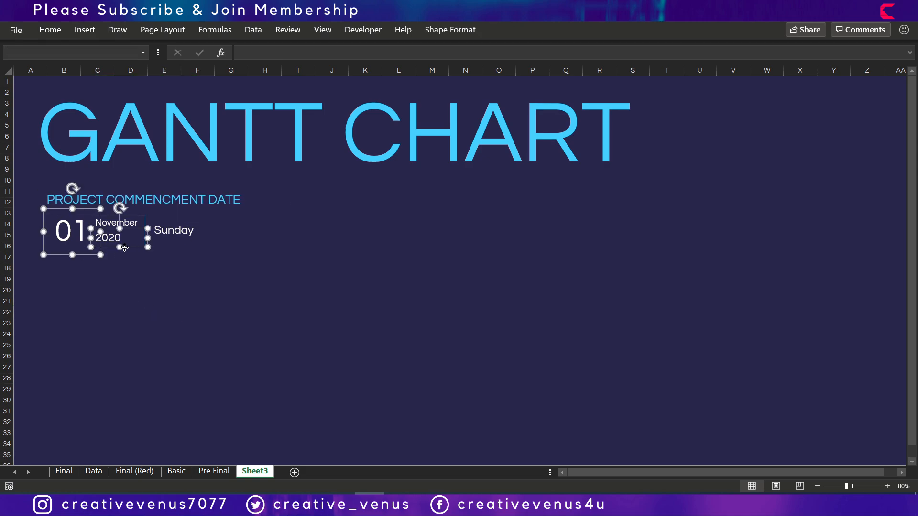
left_click(129, 223, "shift")
left_click(145, 229, "shift")
left_click(165, 233, "shift")
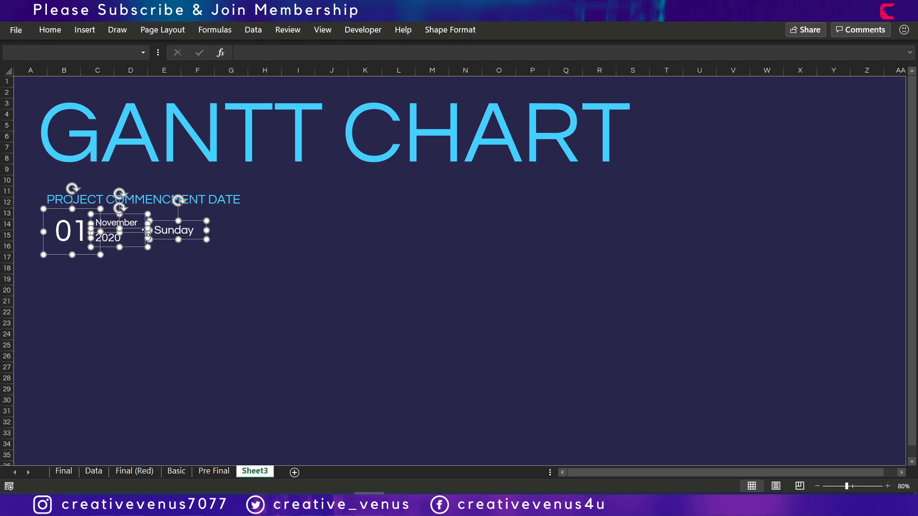
key("Escape")
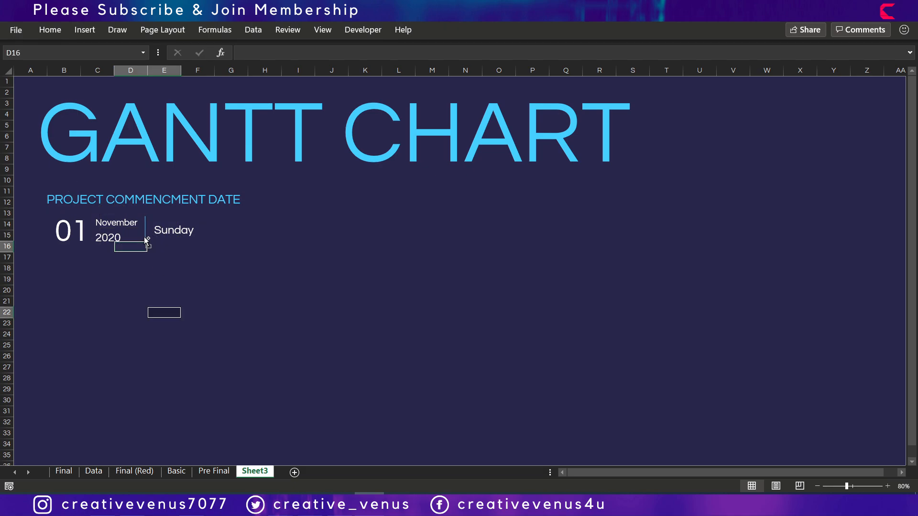
- Group the day number, month, year, divider line and weekday into one object
left_click(144, 238)
left_click(170, 231, "shift")
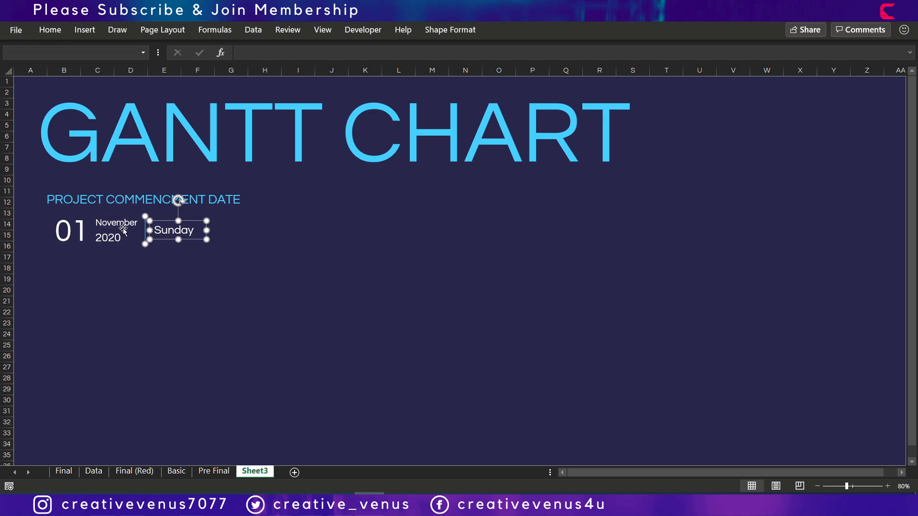
left_click(118, 239, "shift")
left_click(92, 252, "shift")
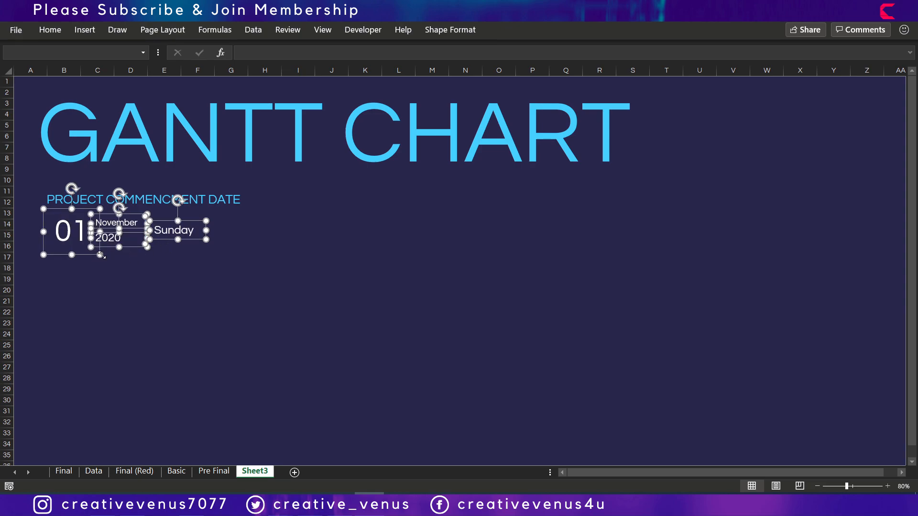
right_click(101, 254)
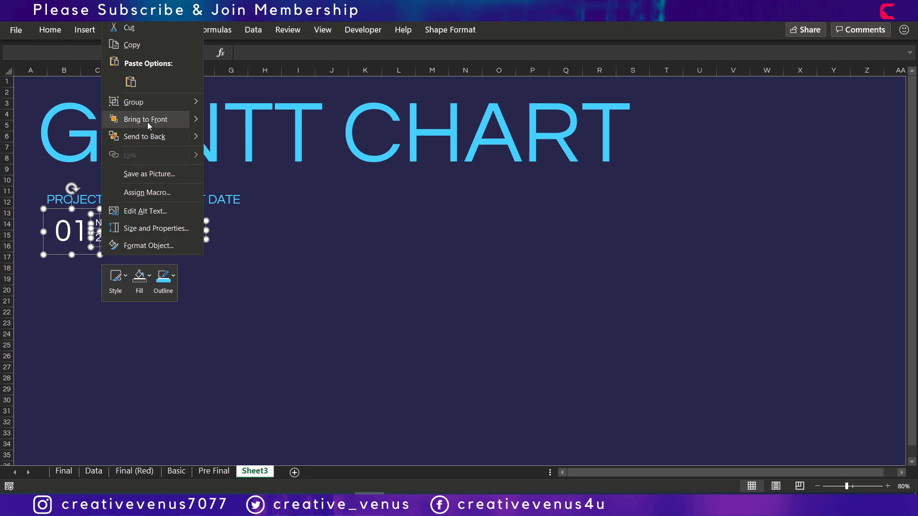
mouse_move(177, 108)
left_click(220, 107)
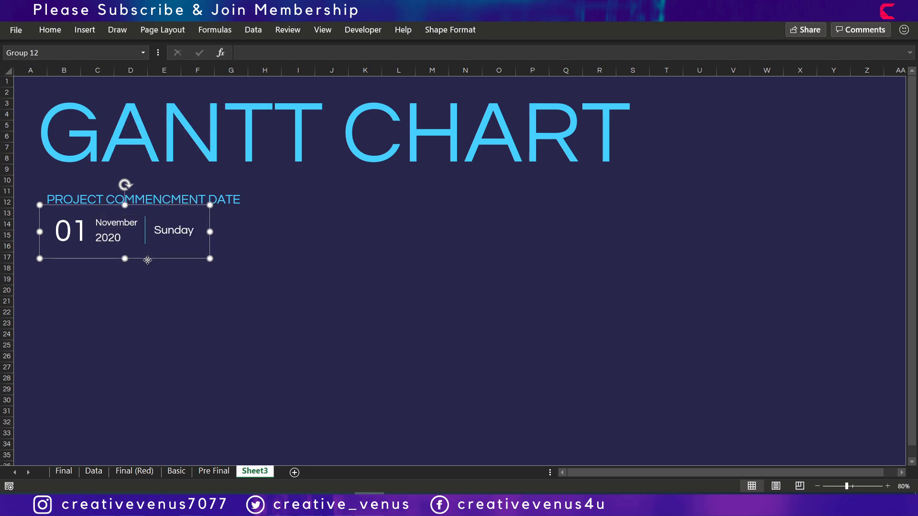
- Nudge the date group slightly left and down, and set the title, commencement heading and date group to not move or size with cells
left_click_drag(147, 260, 143, 261)
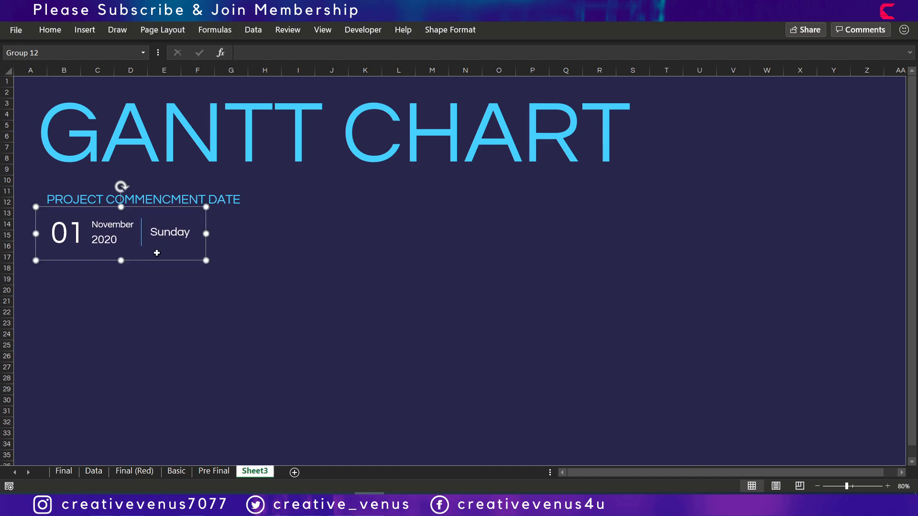
left_click(169, 197, "shift")
left_click(185, 135, "shift")
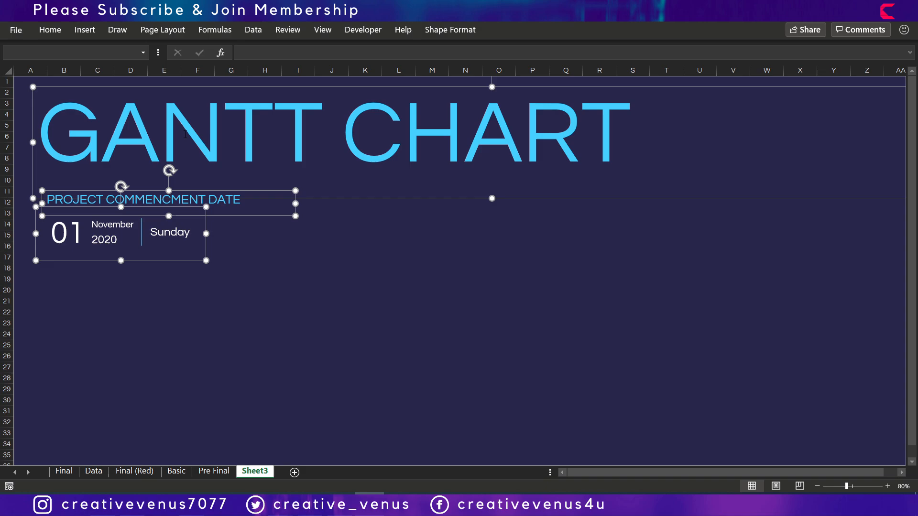
right_click(317, 198)
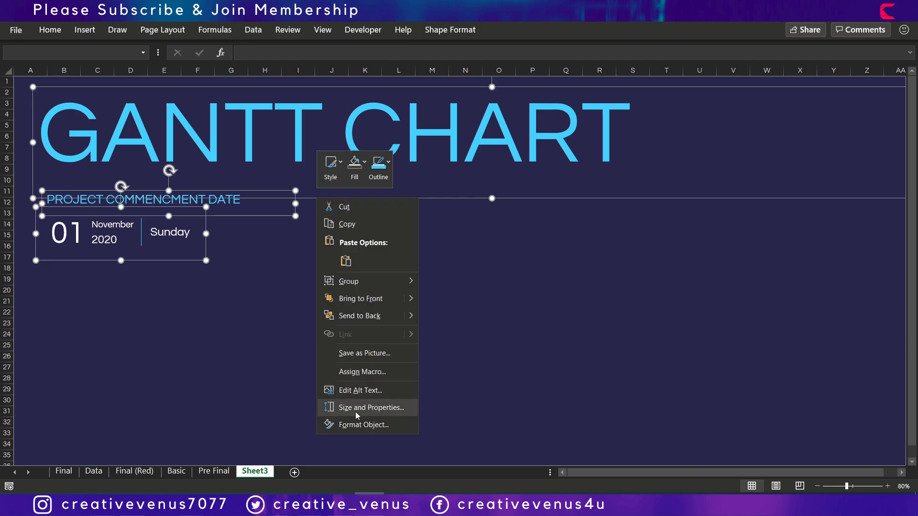
left_click(363, 425)
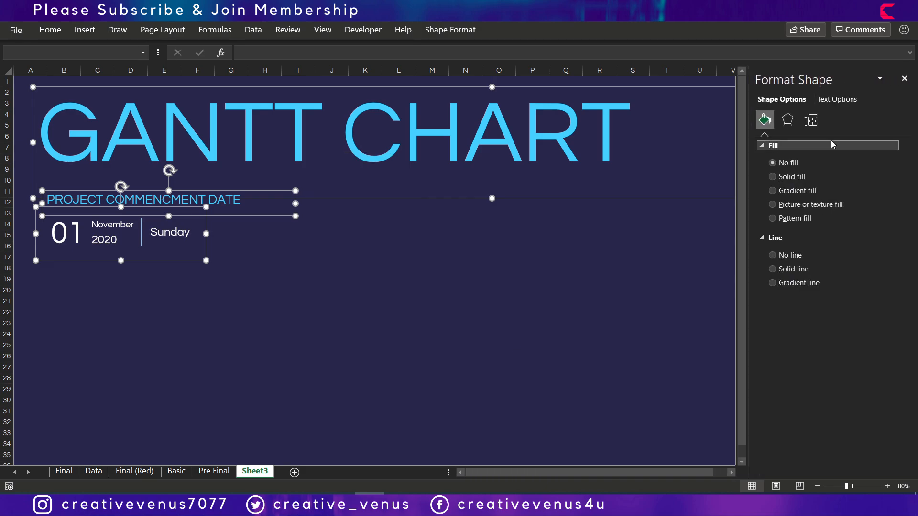
left_click(812, 122)
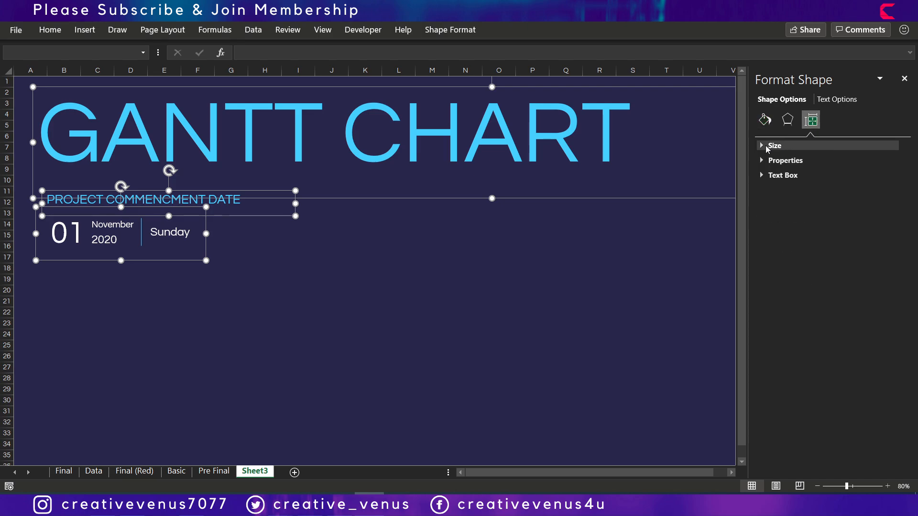
left_click(764, 160)
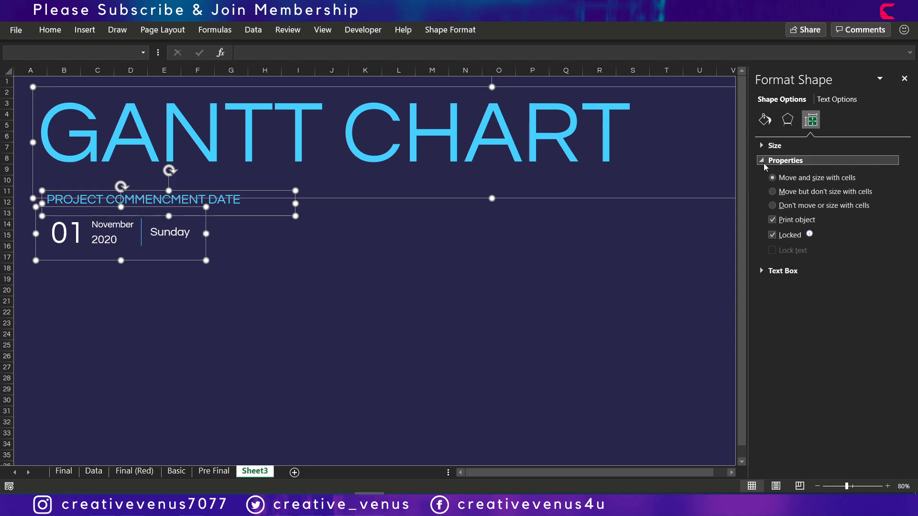
left_click(773, 206)
left_click(904, 78)
left_click(365, 265)
- Try widening columns H and C to test whether the title and date objects stay in place, undoing each change
left_click(274, 71)
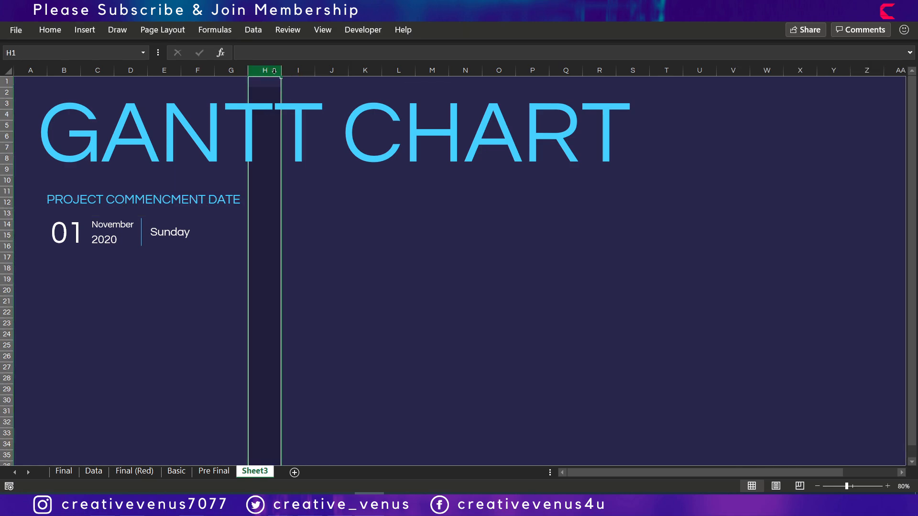
left_click_drag(281, 71, 679, 71)
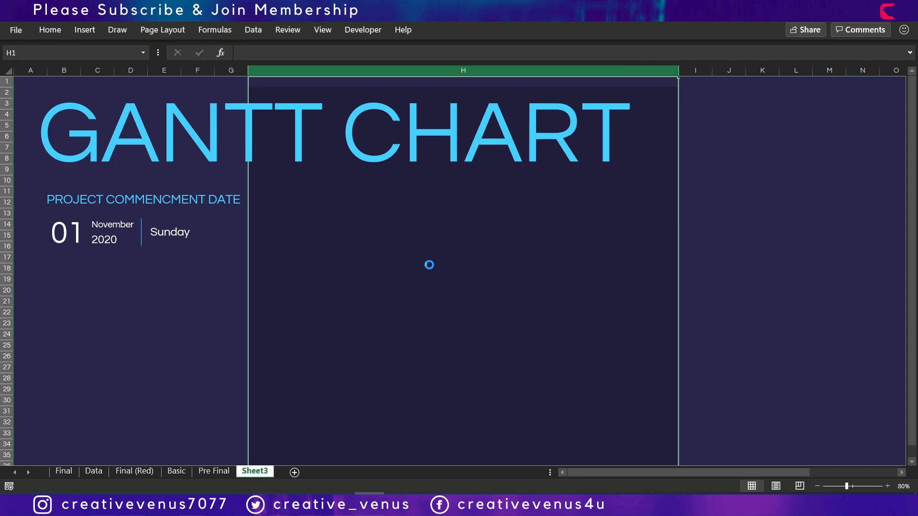
key("ctrl+z")
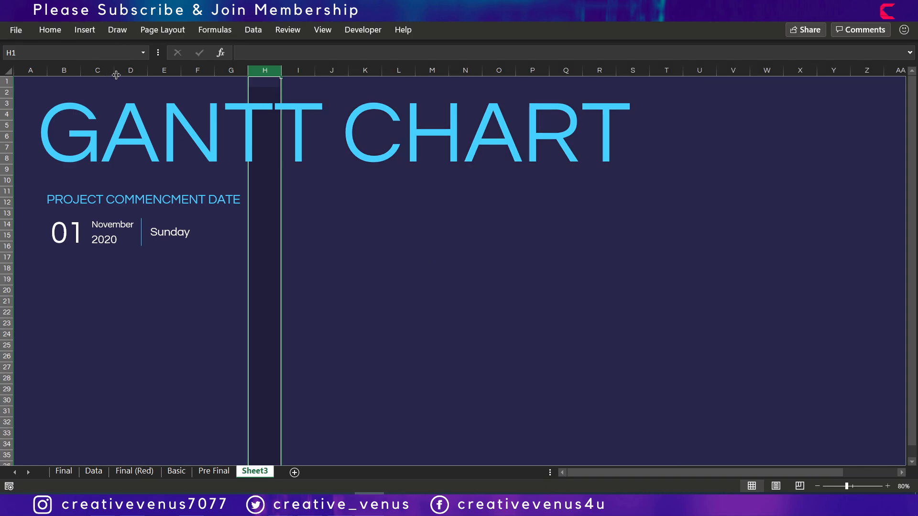
left_click_drag(114, 71, 562, 71)
key("ctrl+z")
left_click(394, 334)
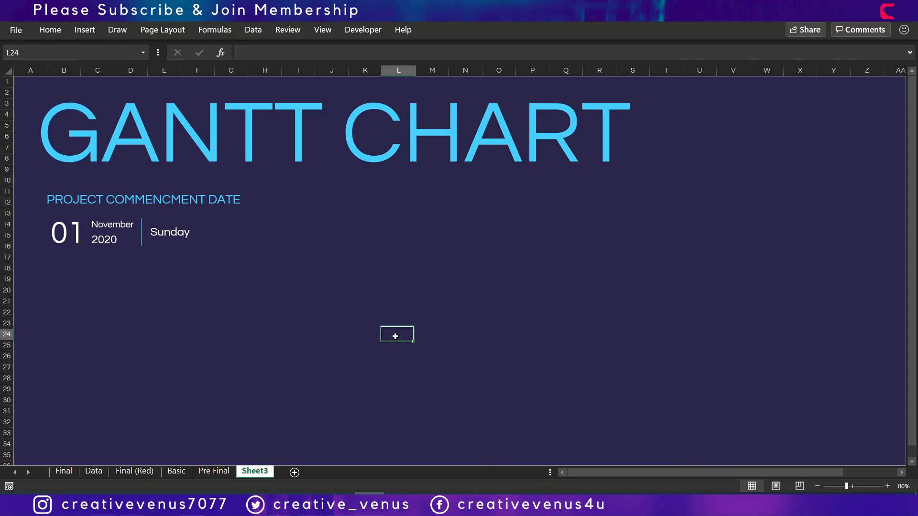
left_click(335, 334)
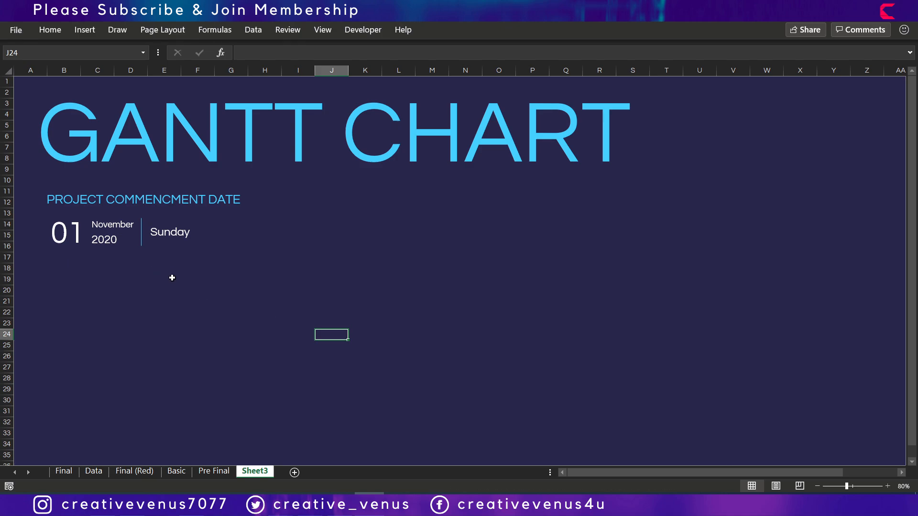
left_click(132, 303)
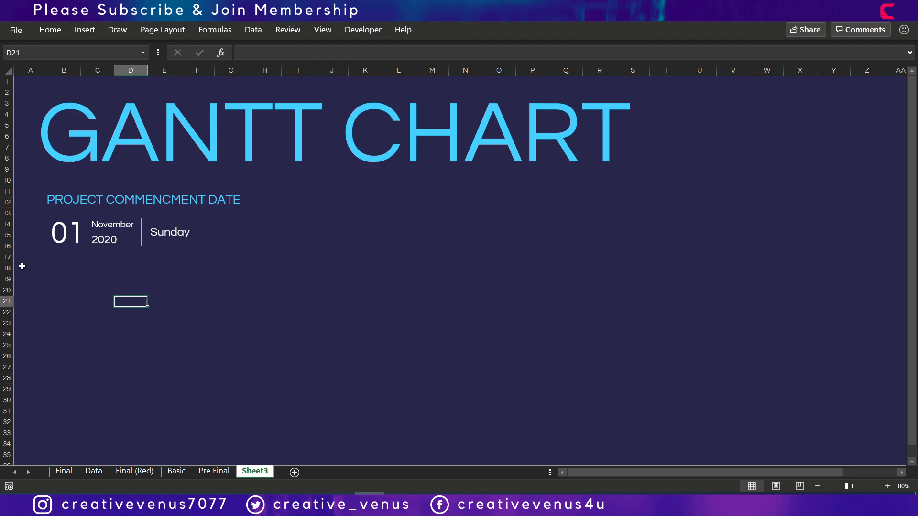
left_click_drag(30, 279, 669, 99)
left_click(399, 345)
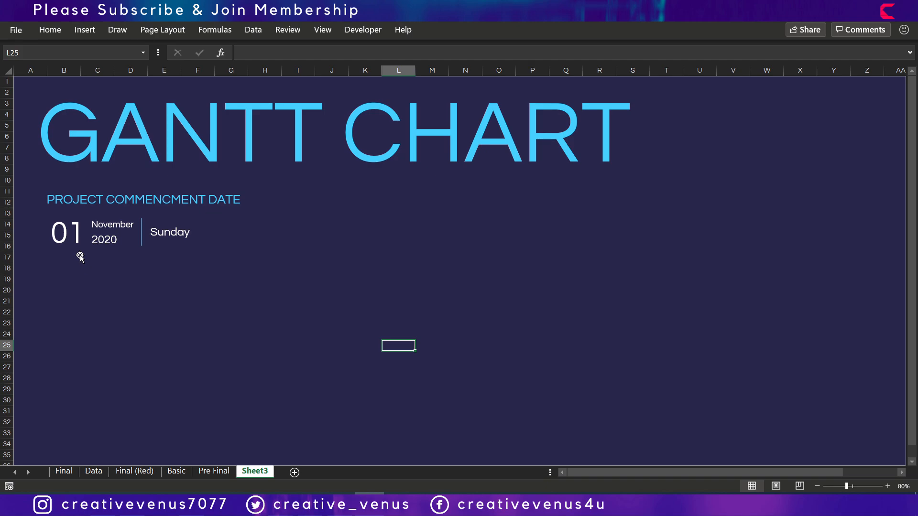
left_click(105, 306)
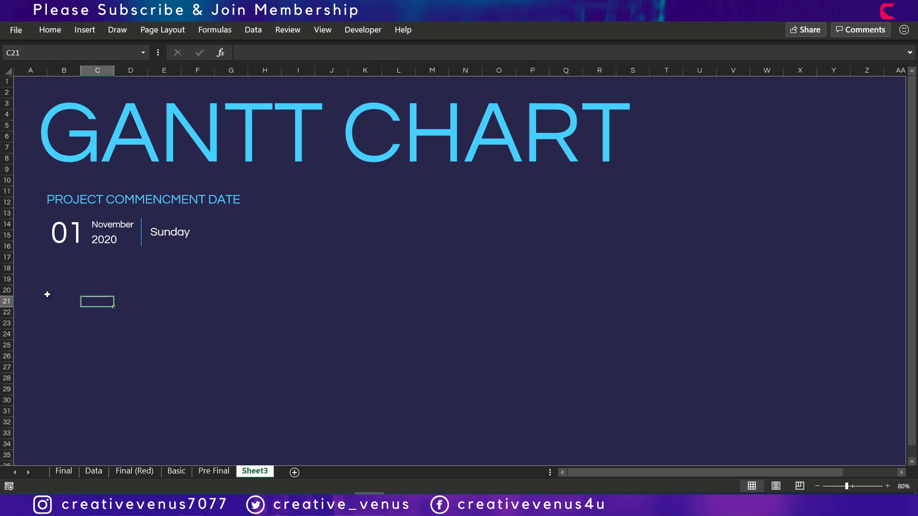
left_click(51, 291)
left_click(63, 278)
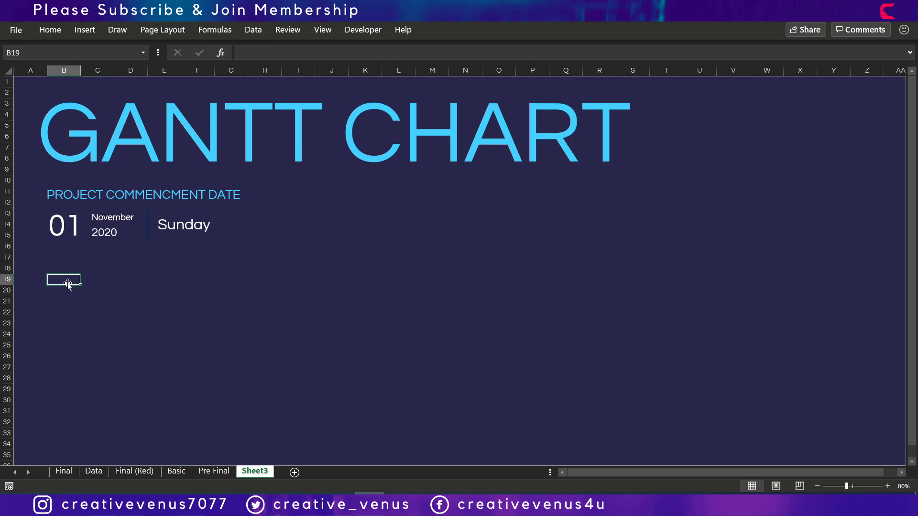
- Merge and center cells B18:F18 below the date block and fill them with the darkest shade of the navy theme colour
left_click(61, 265)
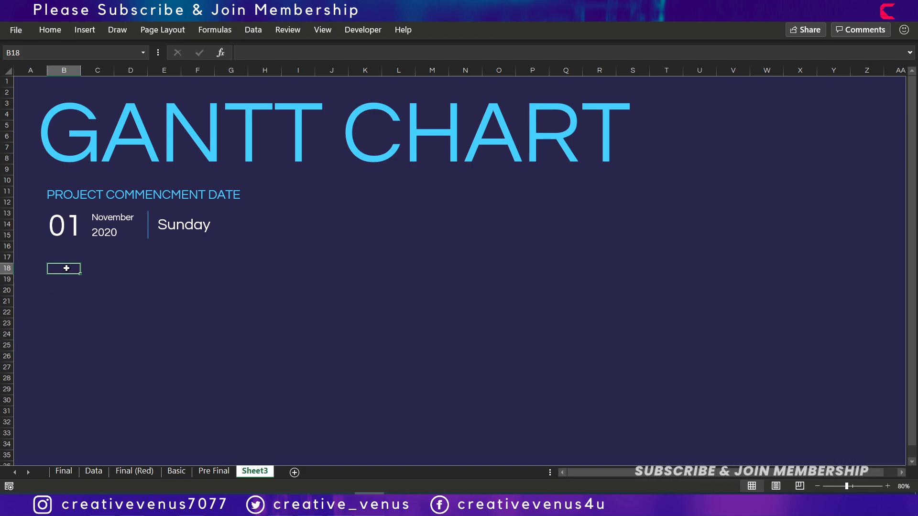
left_click_drag(78, 268, 183, 266)
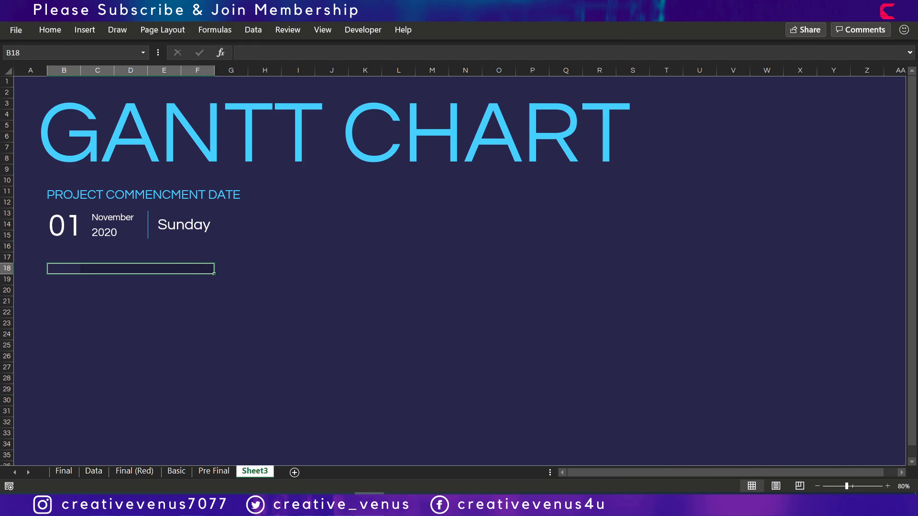
left_click(50, 30)
left_click(346, 72)
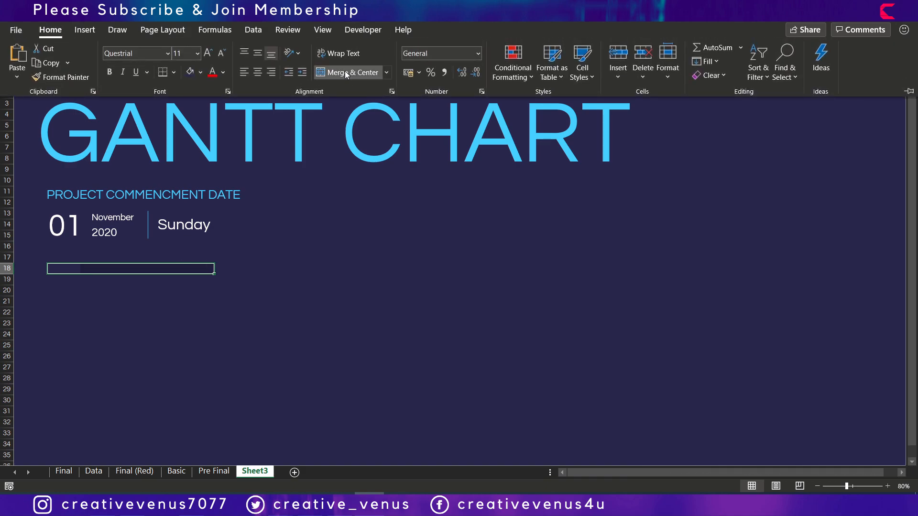
left_click(203, 77)
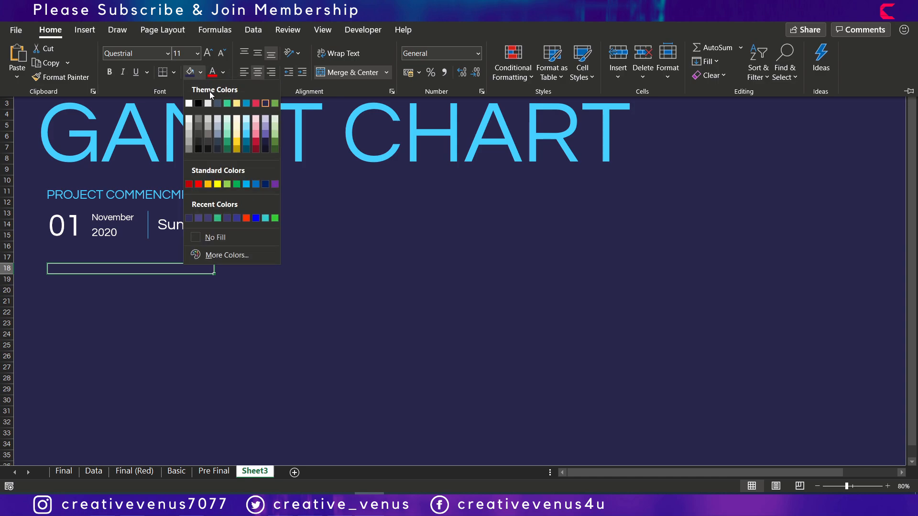
left_click(266, 150)
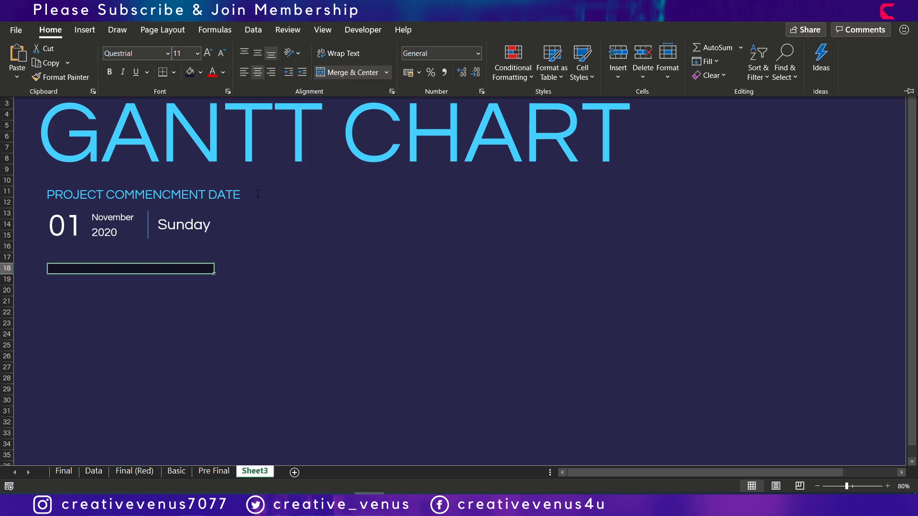
- Enter the heading PROJECT TASKS in the merged cell B18
right_click(95, 270)
left_click(87, 268)
double_click(87, 269)
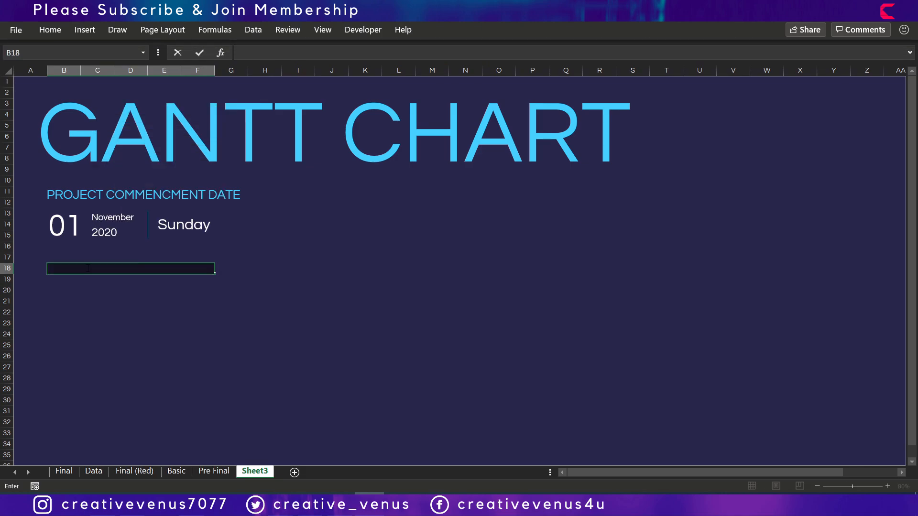
type("pROJECT TASKS")
- Colour the PROJECT TASKS heading text light blue to match the chart title
key("F2")
key("shift+Home")
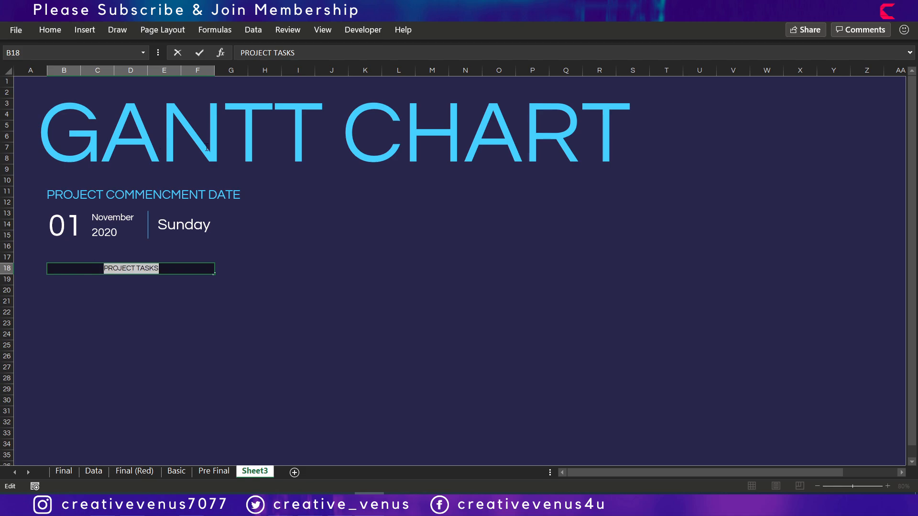
left_click(50, 30)
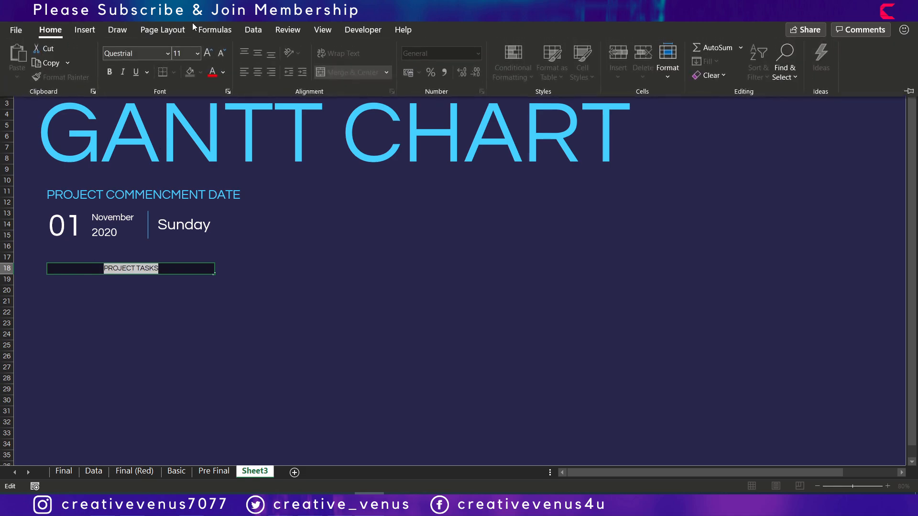
left_click(222, 73)
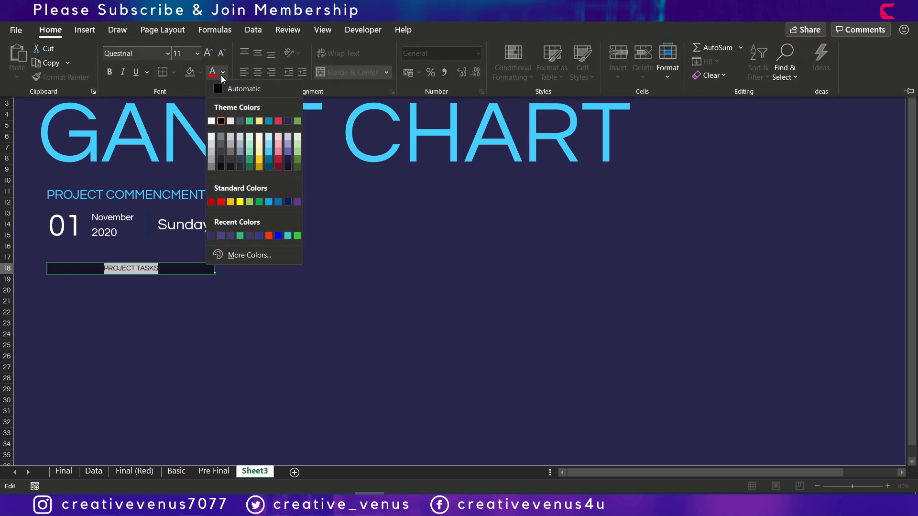
left_click(269, 156)
left_click(235, 292)
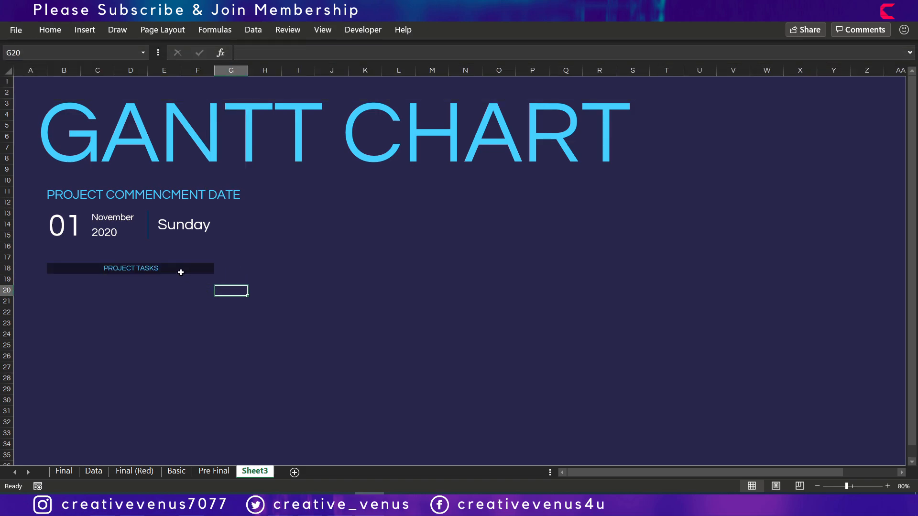
- Set the font size of the PROJECT TASKS heading to 12
left_click(181, 273)
left_click(50, 30)
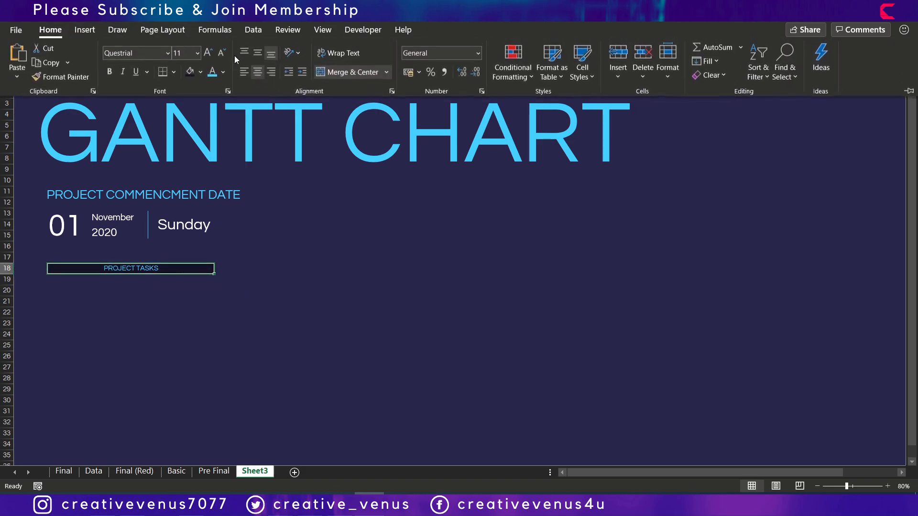
left_click(208, 52)
left_click(207, 53)
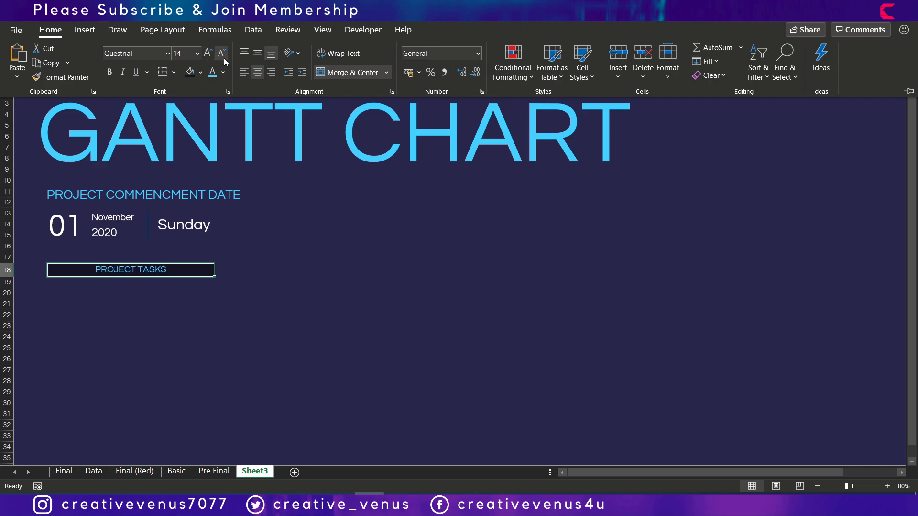
left_click(223, 58)
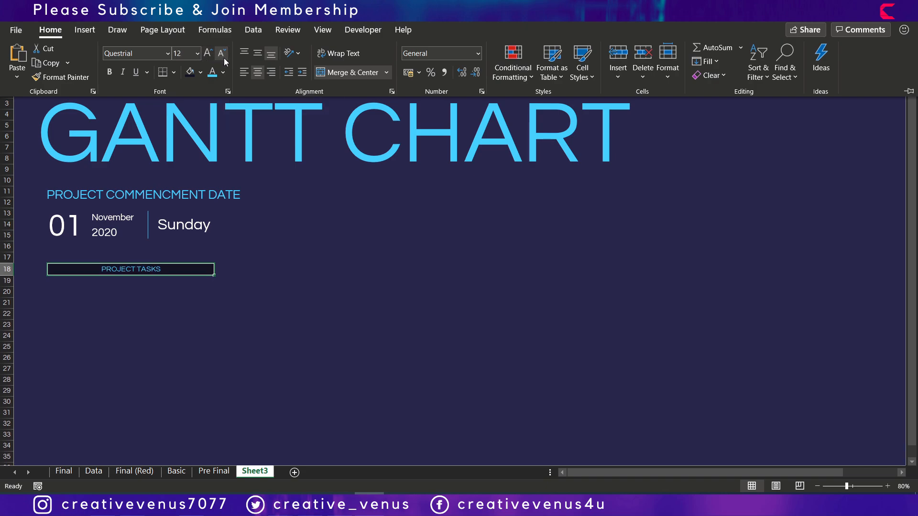
left_click(245, 328)
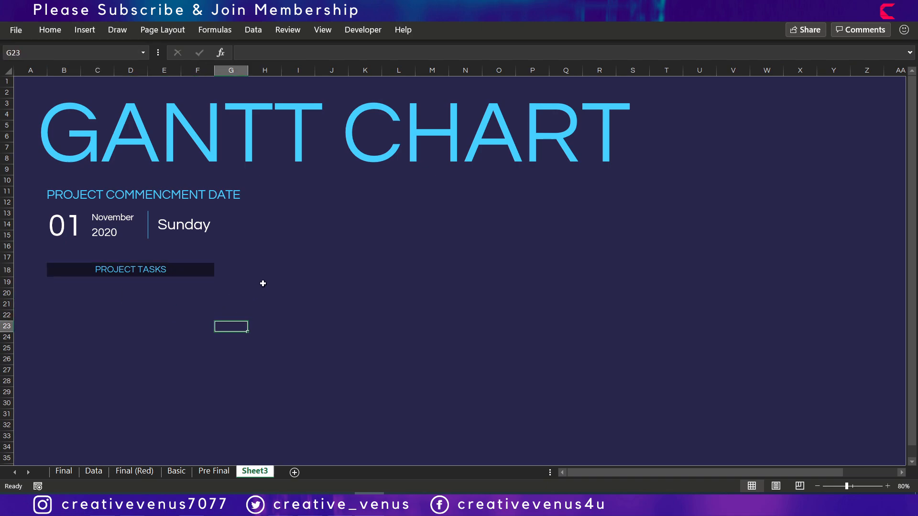
left_click(255, 268)
left_click(188, 269)
left_click(50, 30)
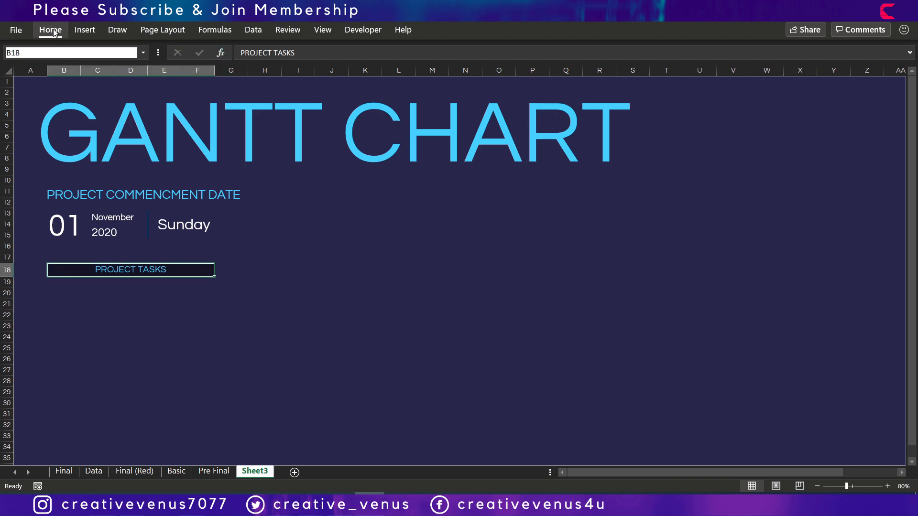
left_click(223, 55)
left_click(252, 291)
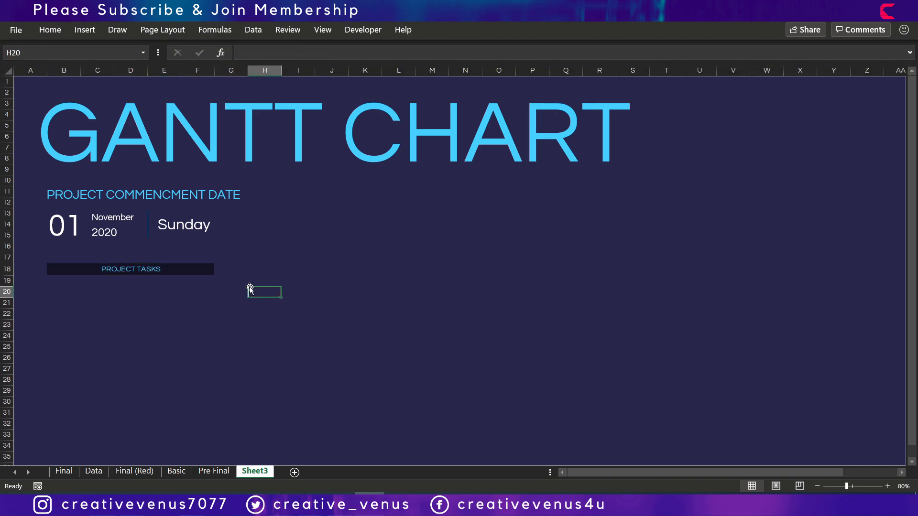
- Narrow column G, beside the PROJECT TASKS heading, to a column width of 2
left_click(244, 268)
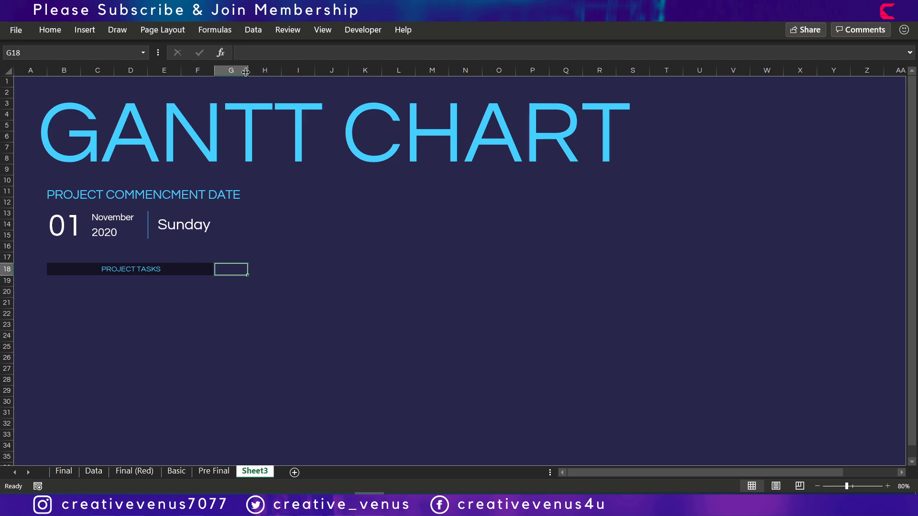
left_click_drag(248, 70, 222, 74)
left_click(138, 281)
left_click(221, 71)
right_click(221, 71)
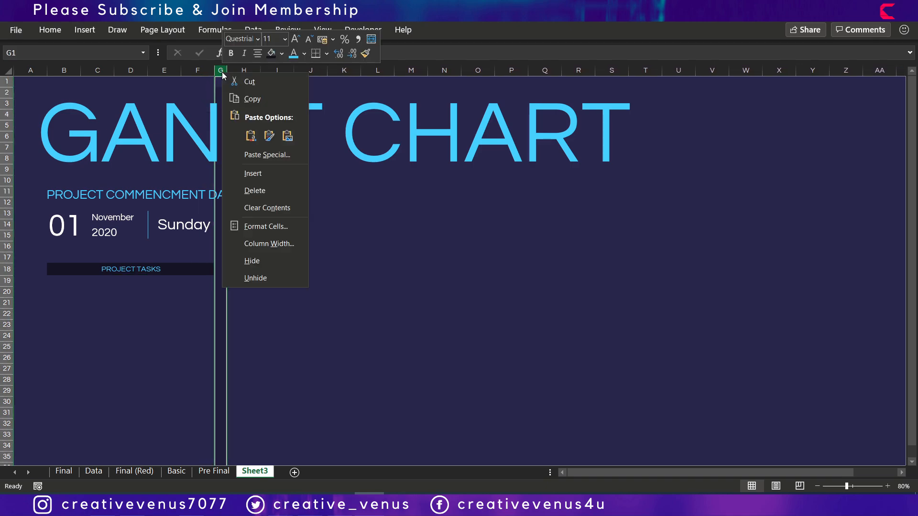
left_click(268, 243)
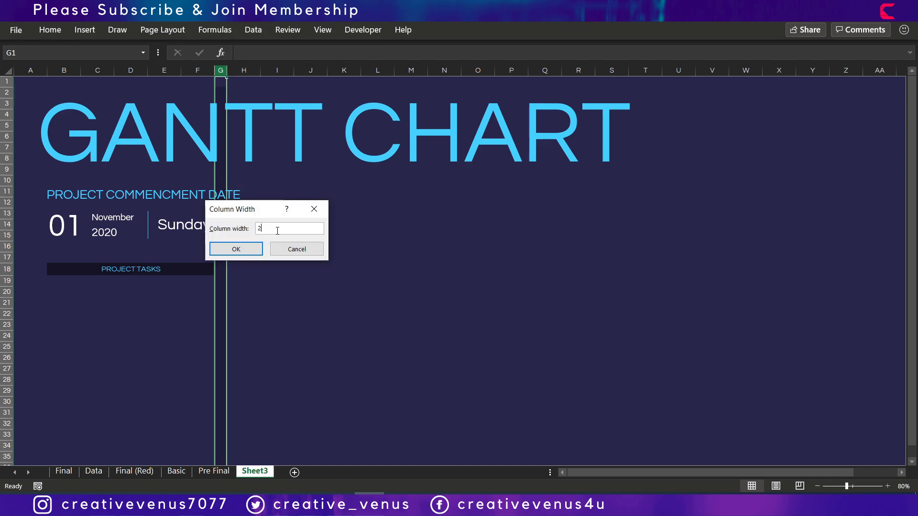
left_click(237, 249)
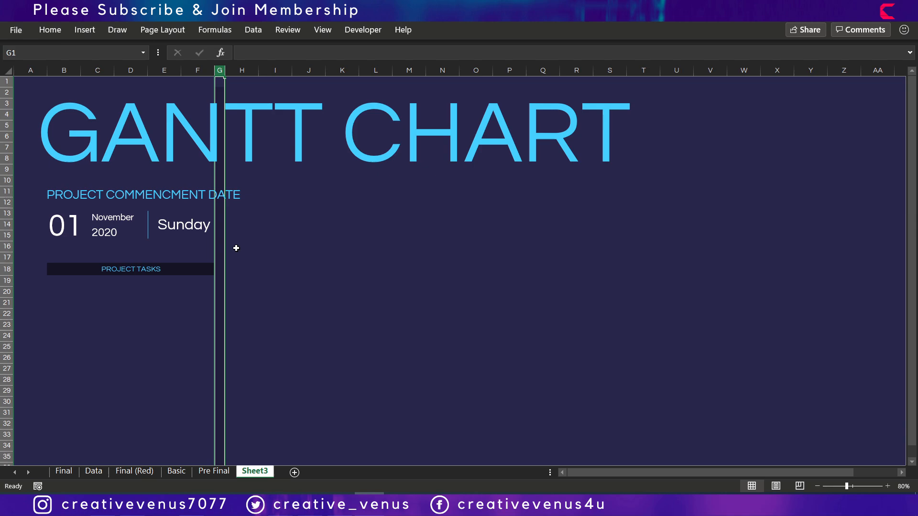
- Set the width of column G, the spacer beside the PROJECT TASKS heading, to 1.5
left_click(247, 284)
left_click(219, 71)
right_click(220, 71)
left_click(260, 244)
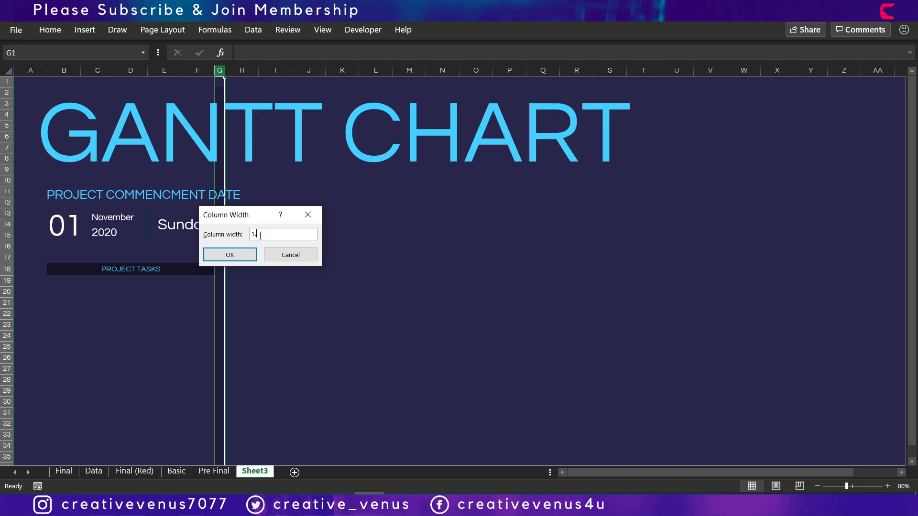
type("1.5")
key("Return")
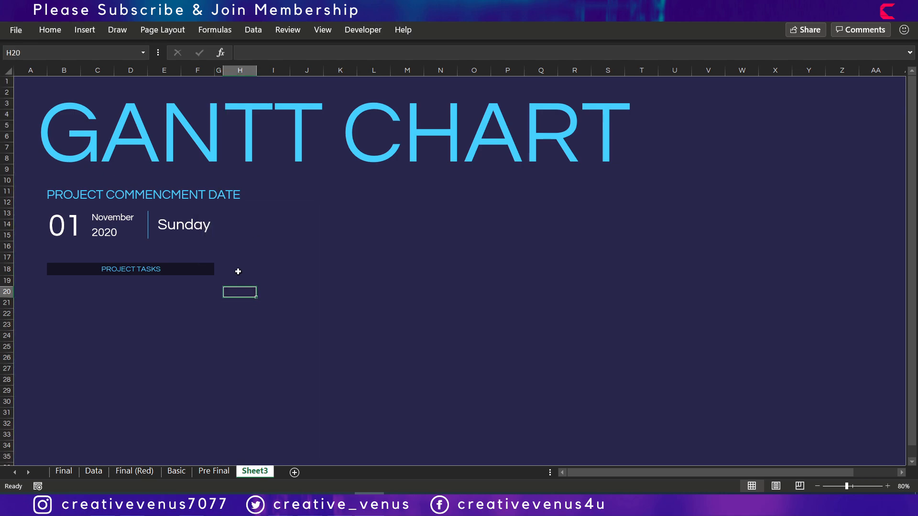
- Merge and center cells H18:K18 and fill them with the same dark colour as the PROJECT TASKS heading
left_click(238, 270)
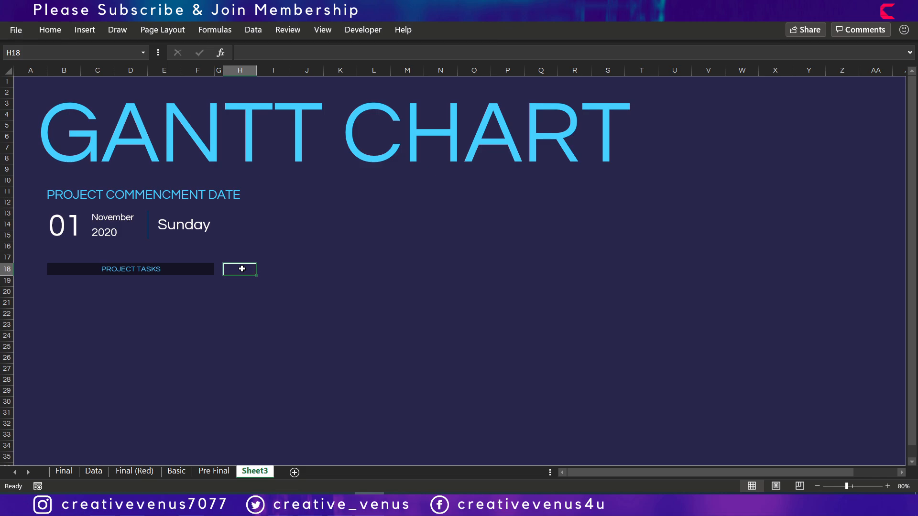
left_click_drag(245, 268, 325, 267)
left_click(48, 30)
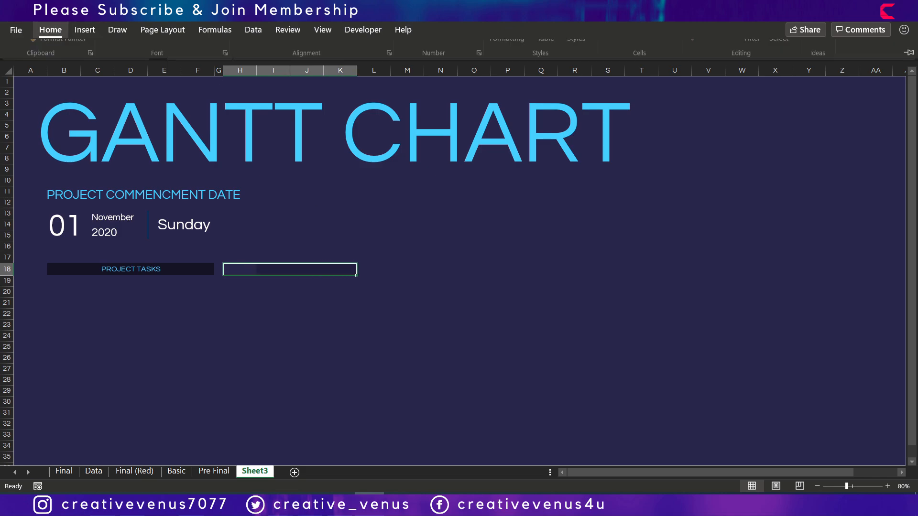
left_click(347, 73)
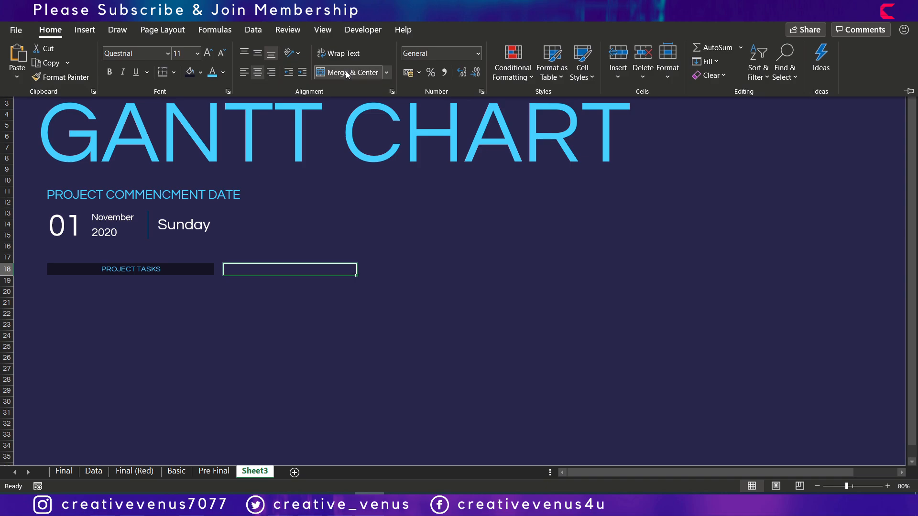
left_click(190, 72)
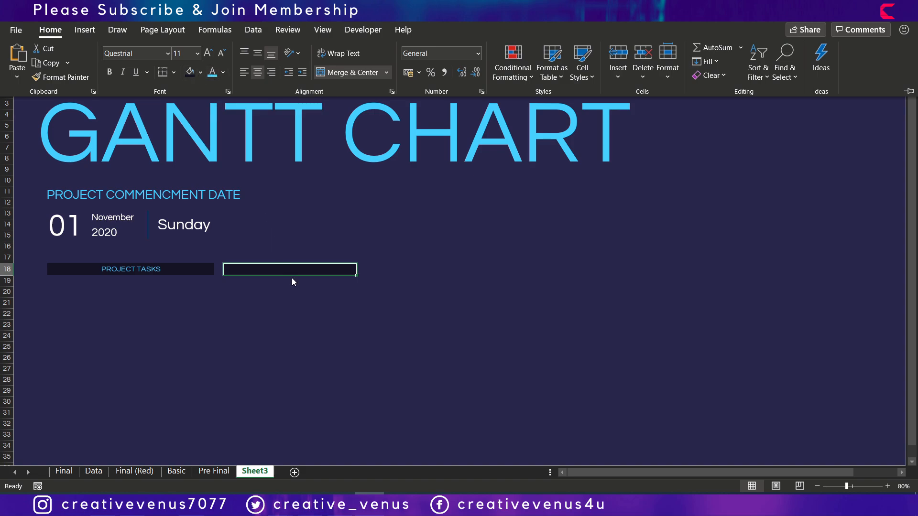
key("ctrl+F1")
- Enter the heading START DATE in the merged cell H18
double_click(281, 266)
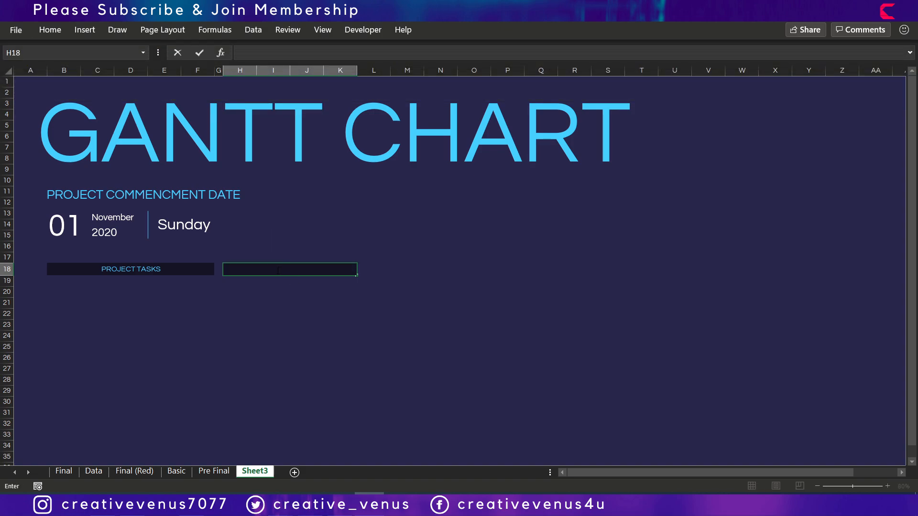
type("START DATE")
key("Return")
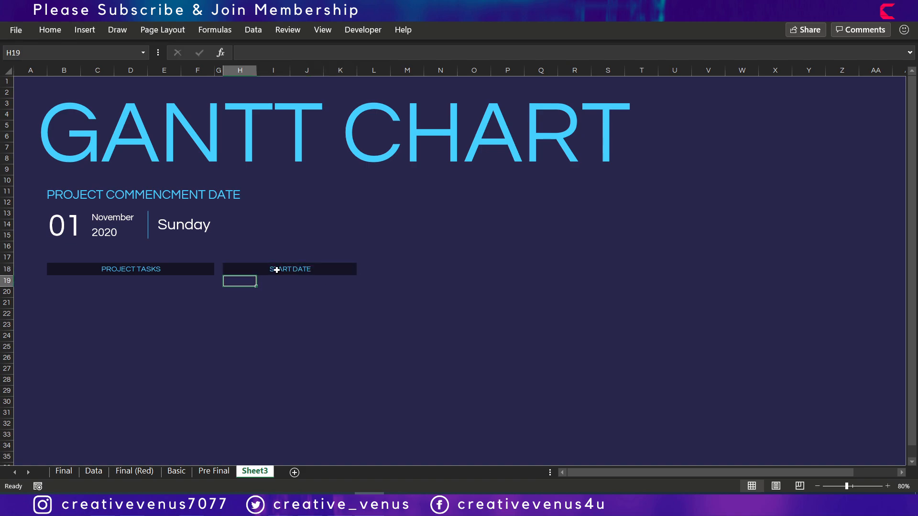
left_click(340, 271)
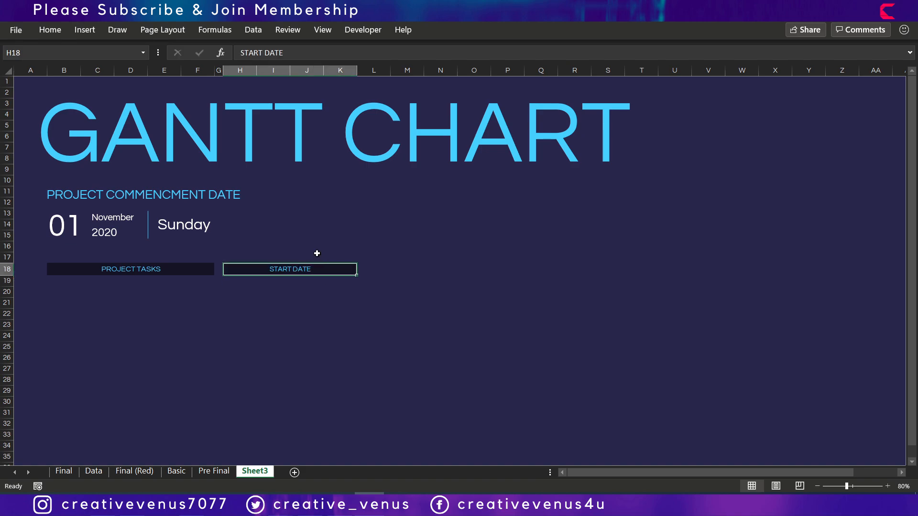
left_click(474, 292)
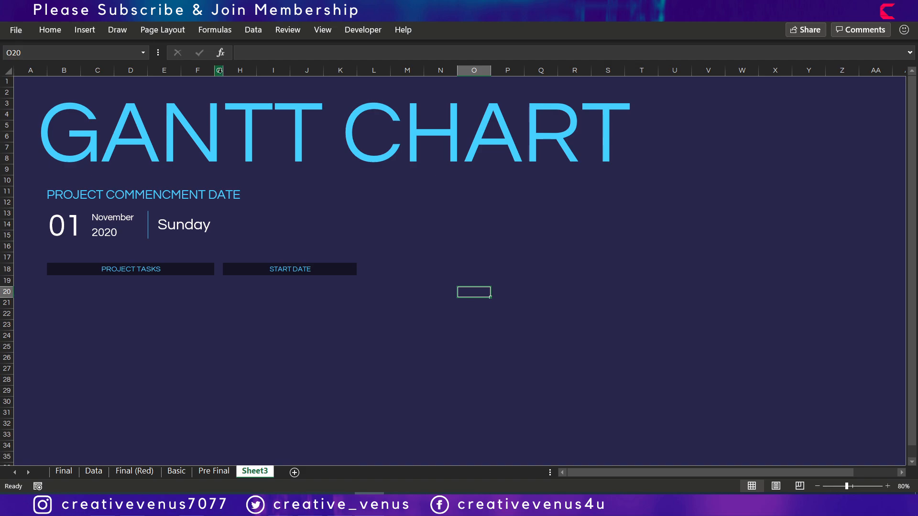
- Copy columns G to K, with the spacer and START DATE heading, and paste them starting at column L
left_click_drag(219, 71, 320, 71)
left_click(400, 261)
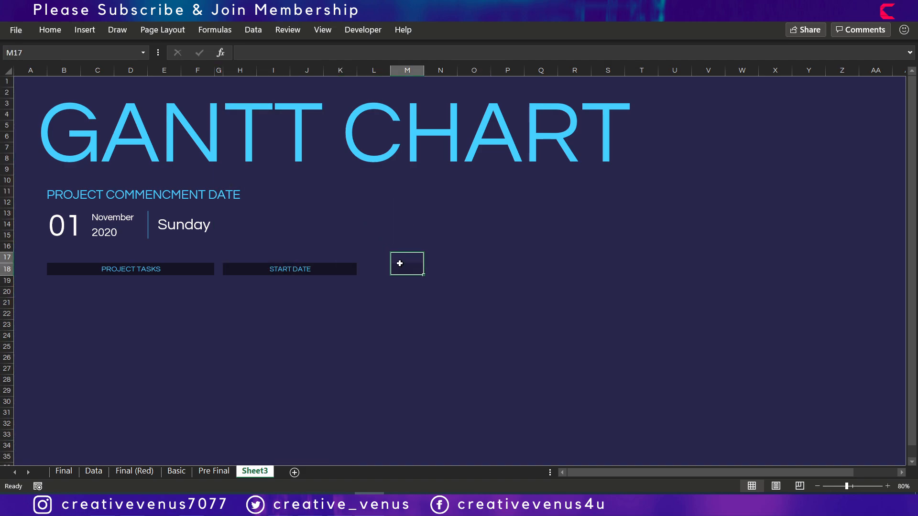
left_click_drag(217, 70, 352, 69)
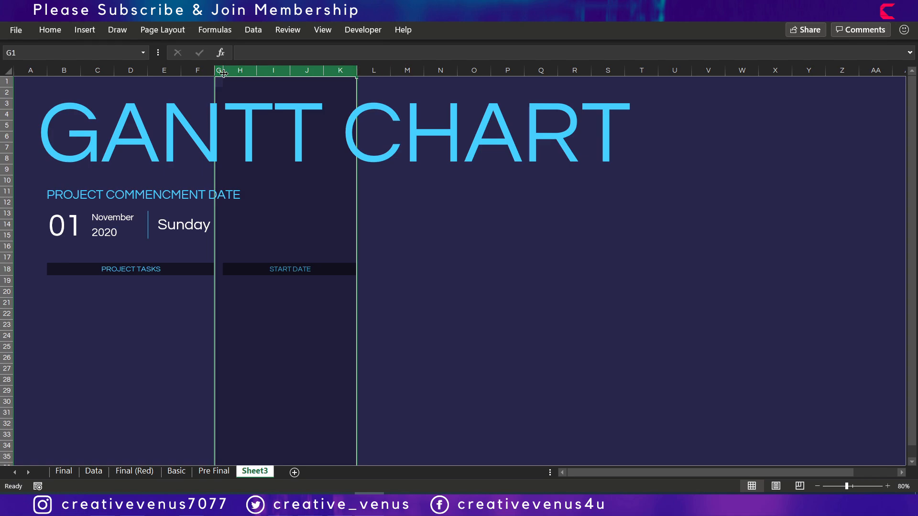
key("ctrl+c")
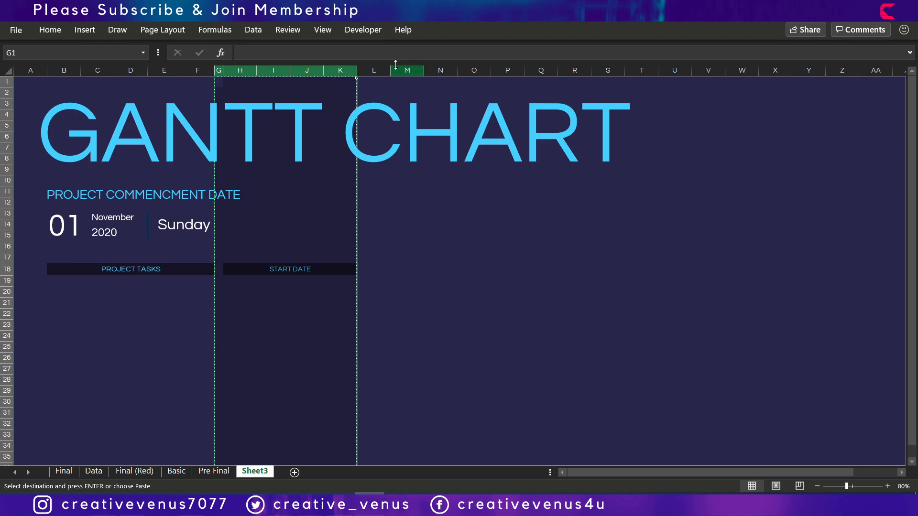
left_click(375, 71)
right_click(375, 67)
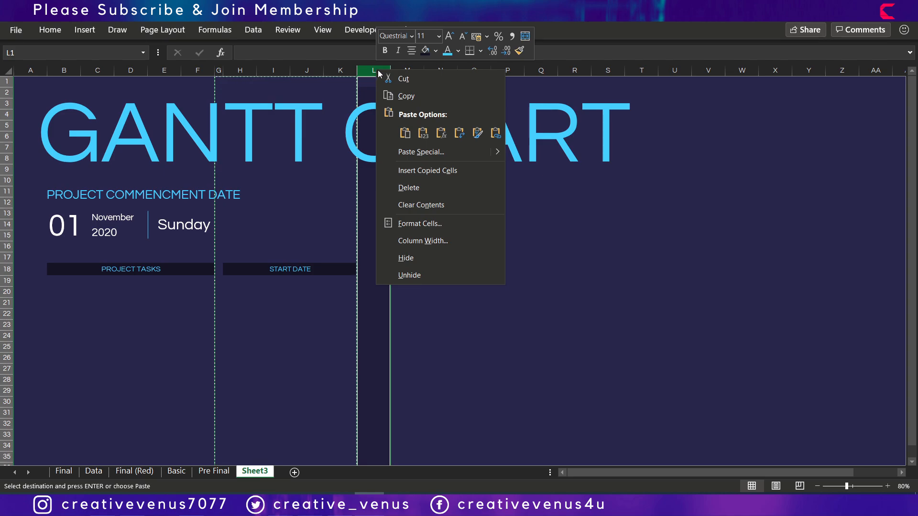
key("Escape")
key("ctrl+v")
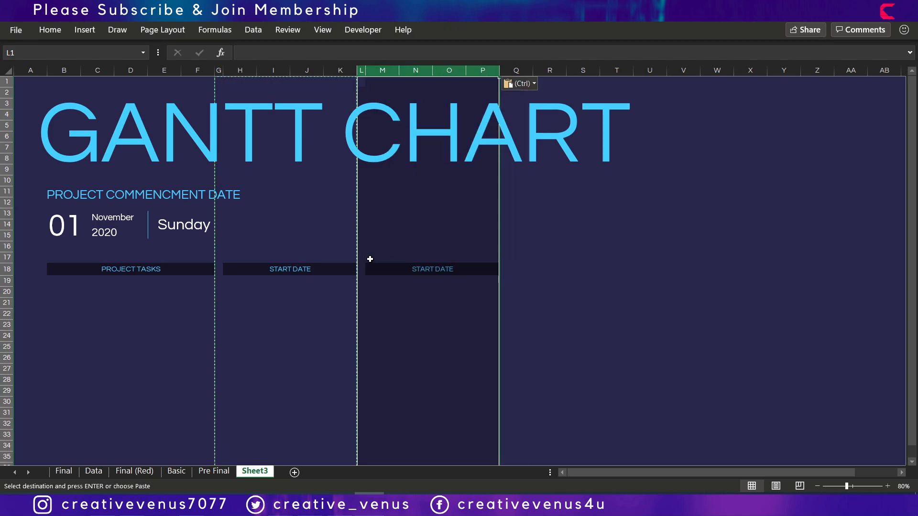
left_click(386, 313)
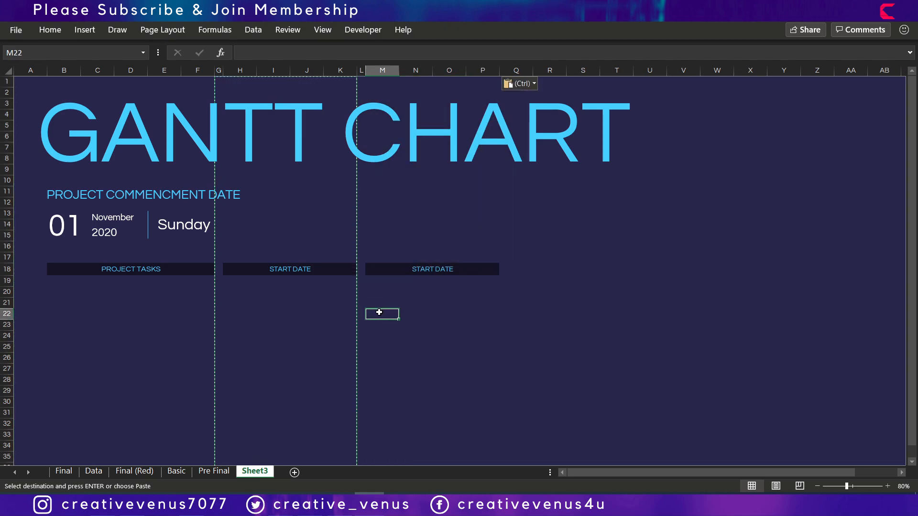
key("Escape")
- Change the copied heading in M18 to END DATE
left_click(417, 313)
double_click(422, 274)
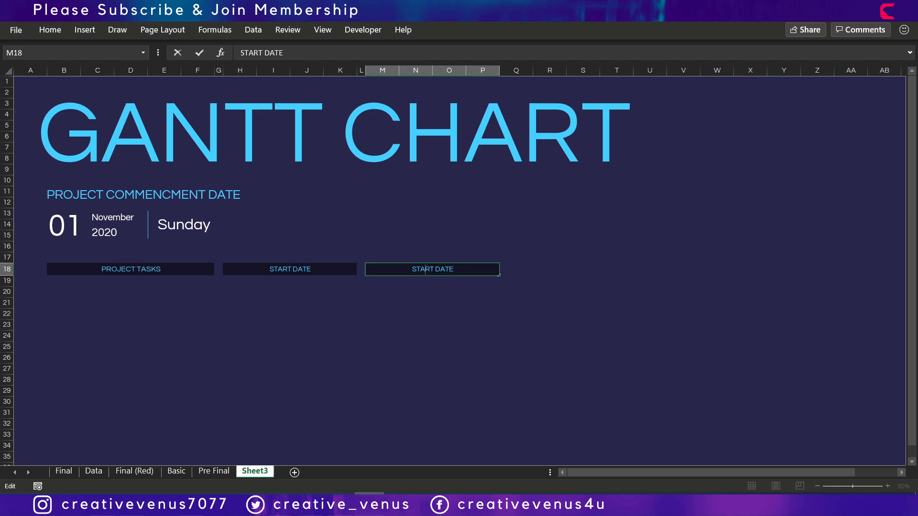
double_click(422, 269)
type("eND")
key("BackSpace")
key("BackSpace")
key("BackSpace")
type("END")
key("Return")
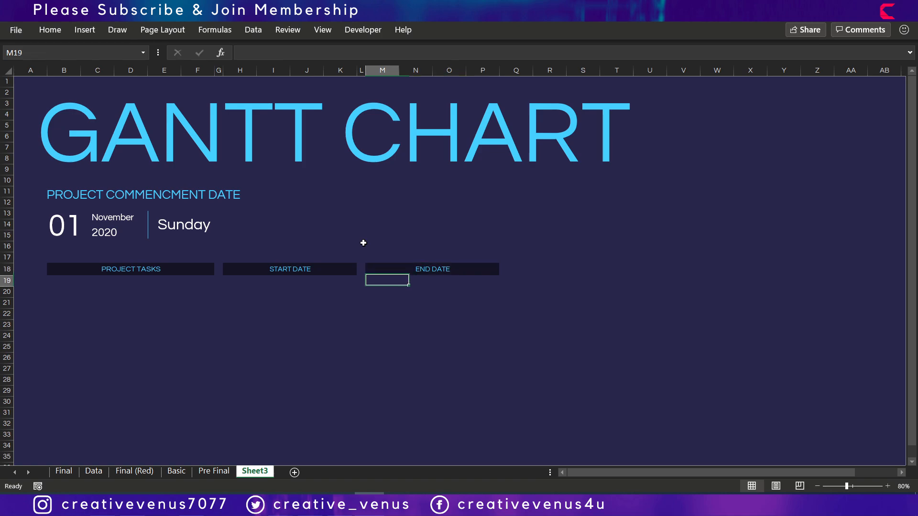
left_click(303, 344)
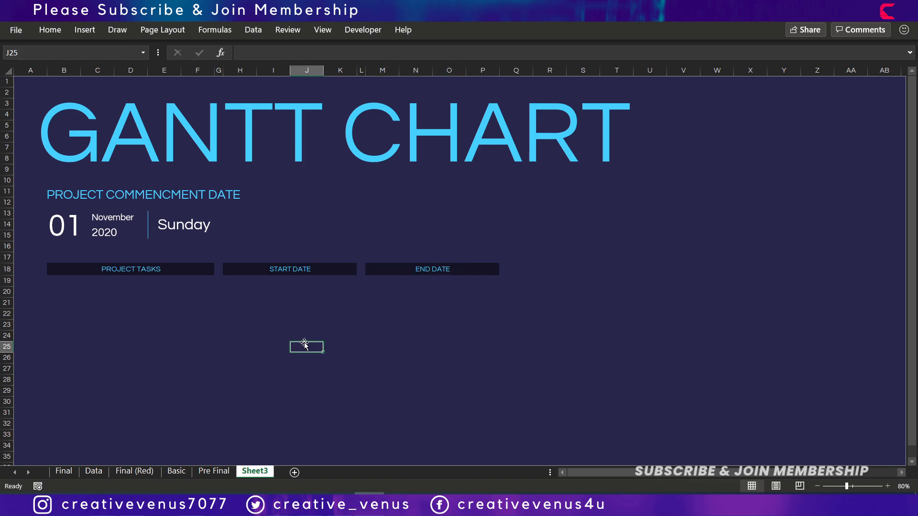
left_click(238, 369)
- Add a thin green bottom border to cells B19:P19, beneath the three table headings
left_click(57, 281)
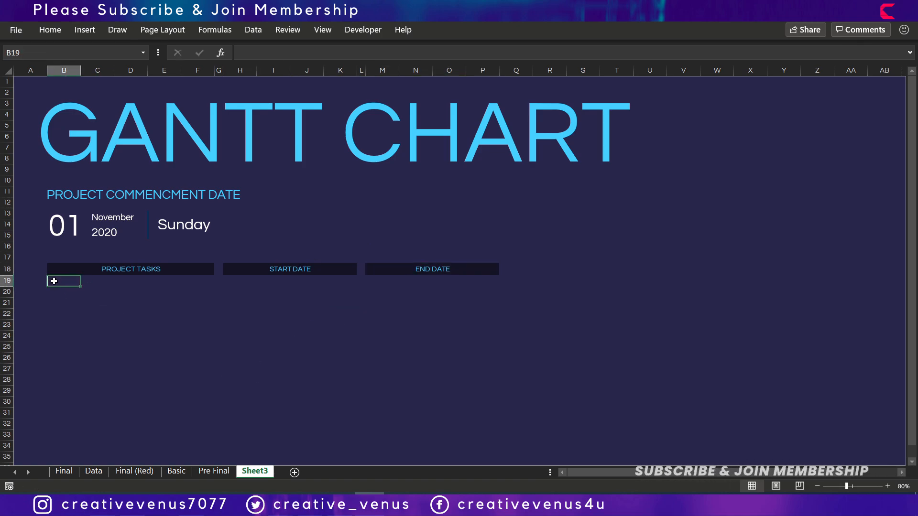
left_click_drag(54, 281, 476, 283)
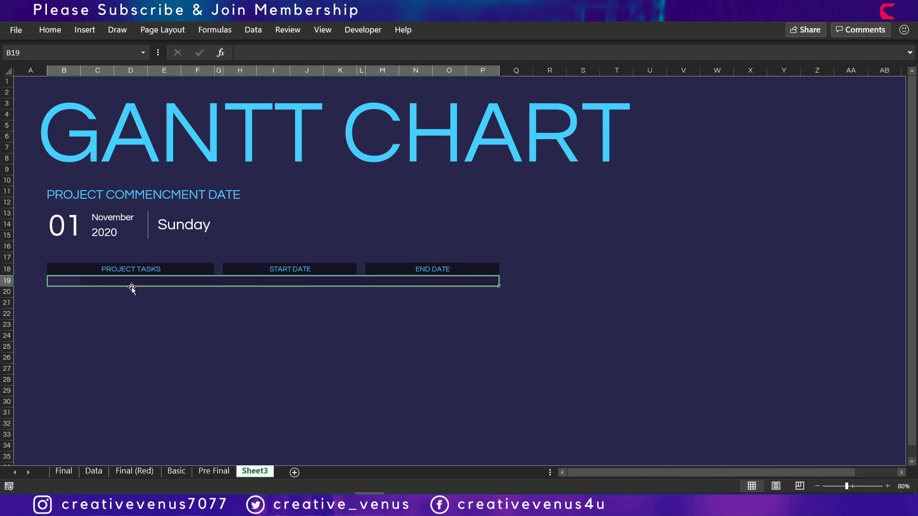
left_click(53, 31)
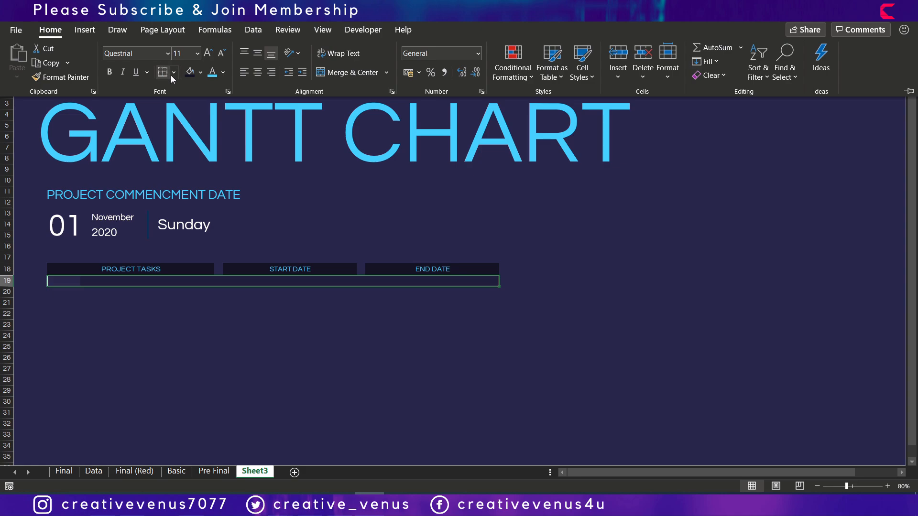
left_click(173, 73)
mouse_move(266, 402)
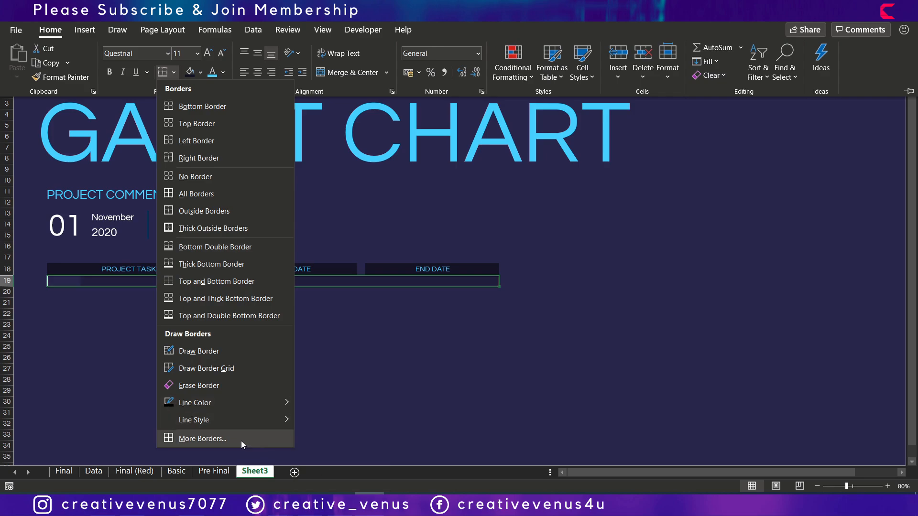
left_click(214, 438)
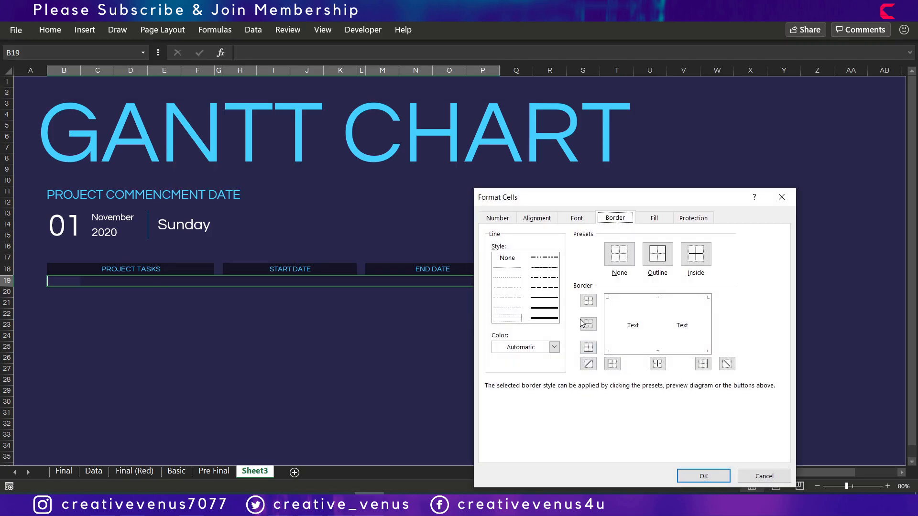
left_click(554, 348)
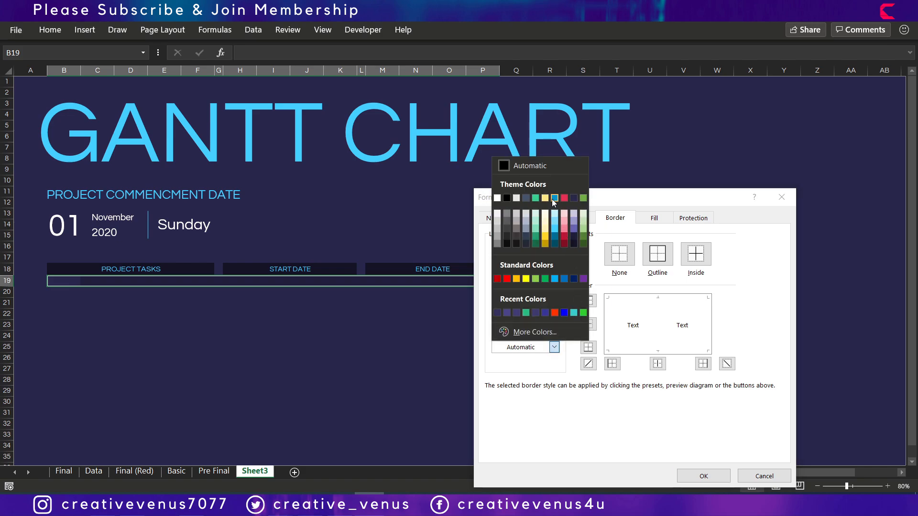
left_click(538, 200)
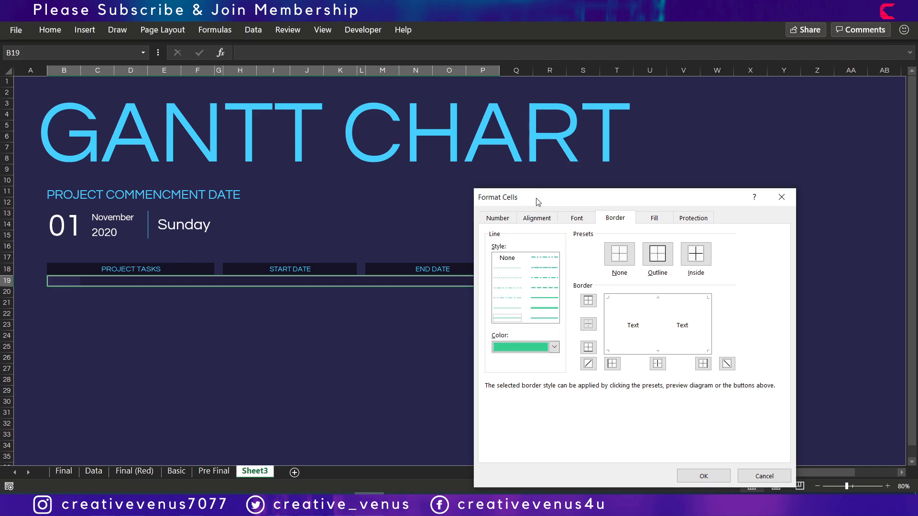
left_click(640, 352)
left_click(708, 475)
left_click(456, 414)
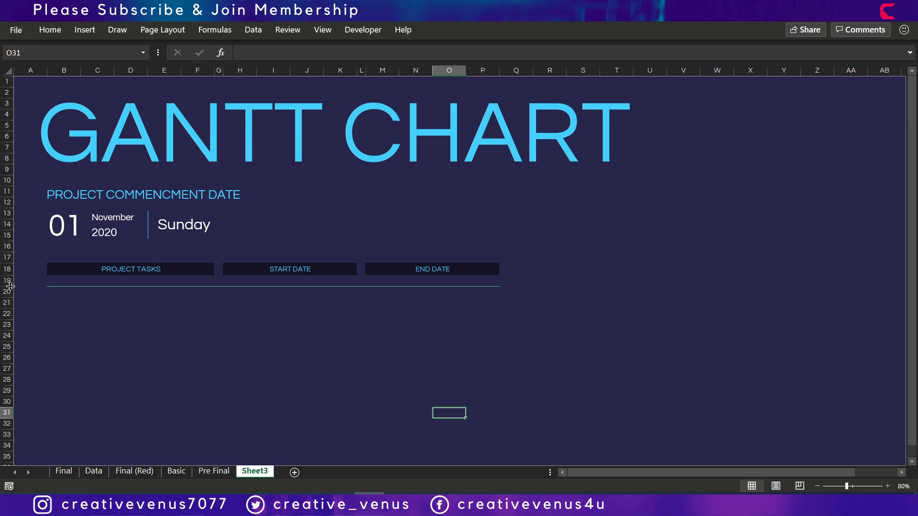
- Reduce the height of row 19 so the green line sits just below the table headings
left_click_drag(9, 286, 8, 279)
left_click(118, 319)
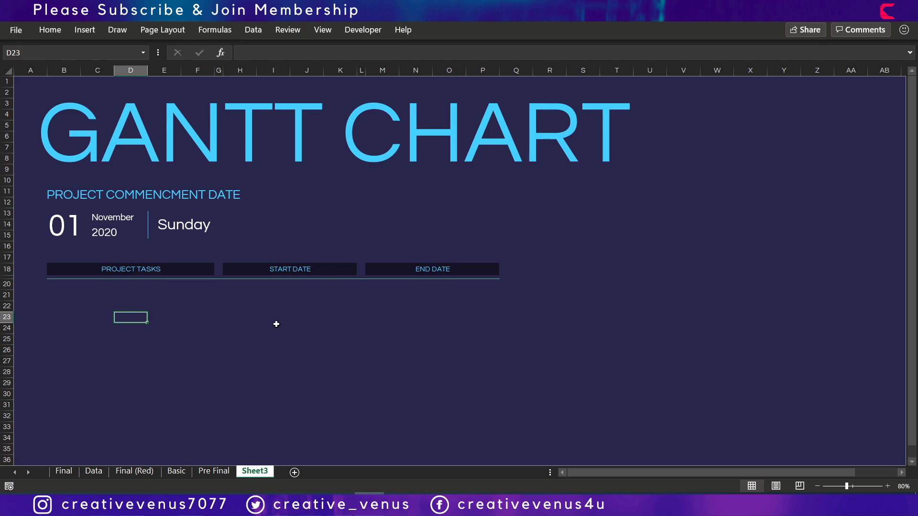
left_click(127, 287)
left_click_drag(55, 285, 119, 289)
left_click(99, 306)
left_click_drag(52, 283, 211, 285)
- Merge and center cells B21:F21 as the first row for project tasks
left_click_drag(51, 297, 191, 297)
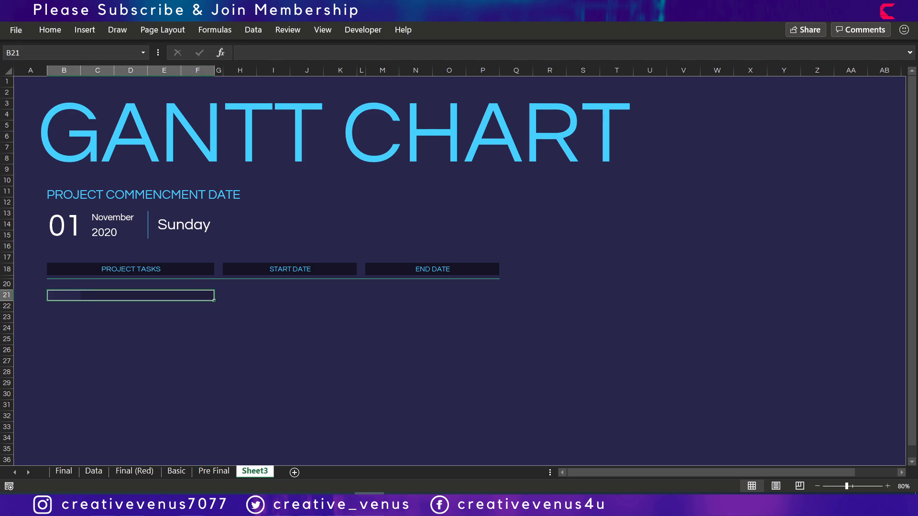
left_click(51, 30)
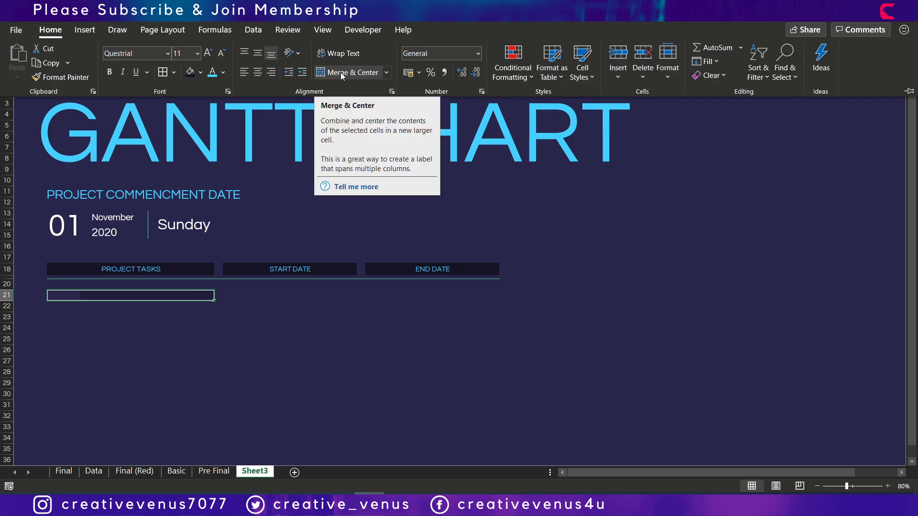
left_click(340, 73)
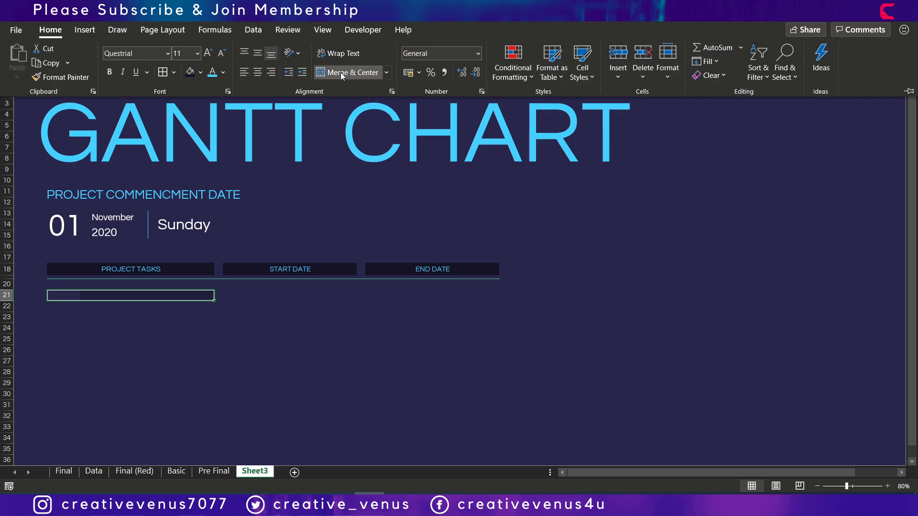
left_click(340, 73)
left_click(176, 302)
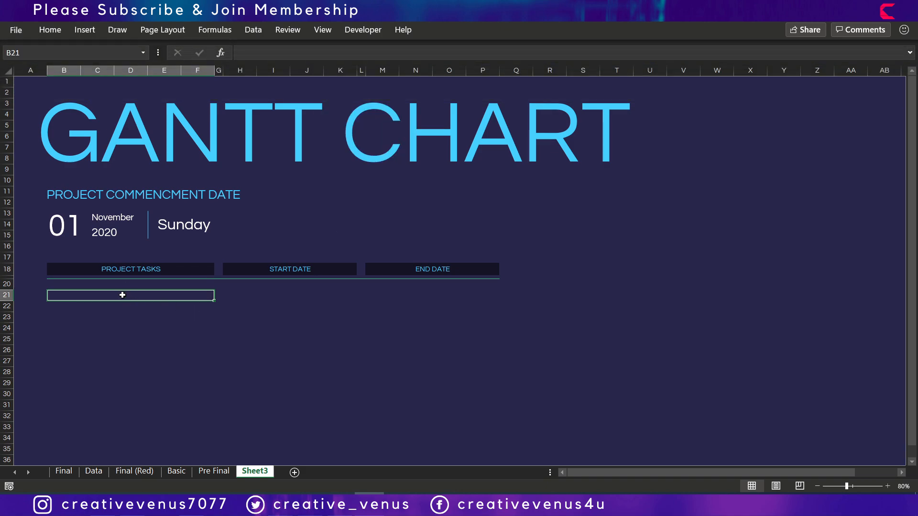
- Copy the merged task cell B21 and paste it down through rows 22 to 33
left_click(126, 327)
left_click(111, 296)
key("ctrl+c")
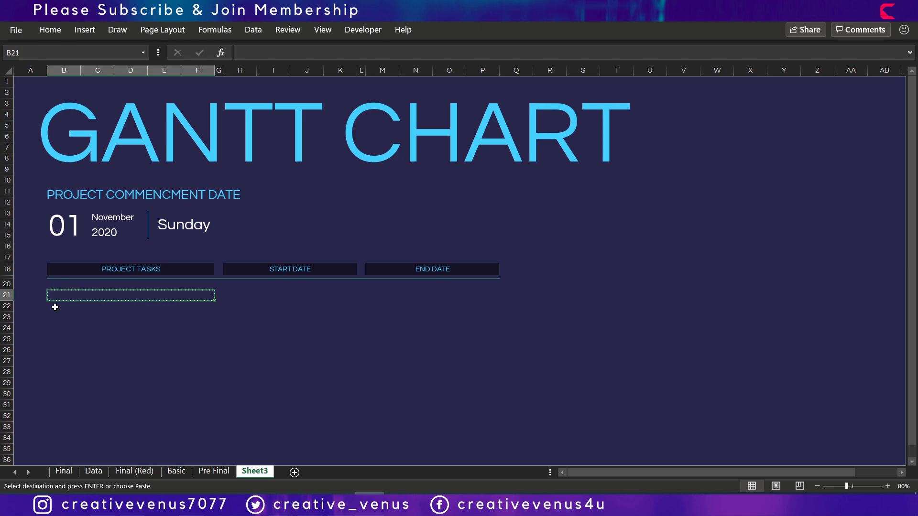
left_click_drag(70, 306, 200, 426)
key("ctrl+v")
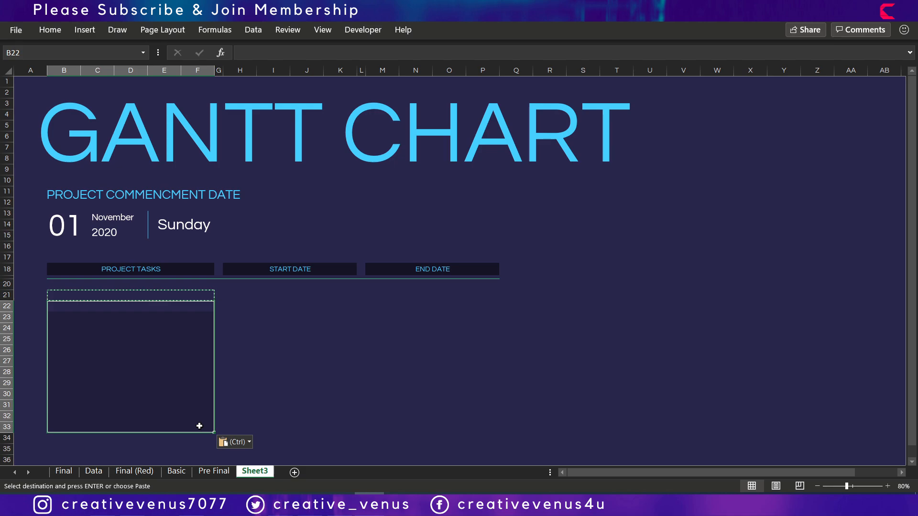
left_click(248, 353)
left_click_drag(55, 304, 126, 419)
left_click(268, 381)
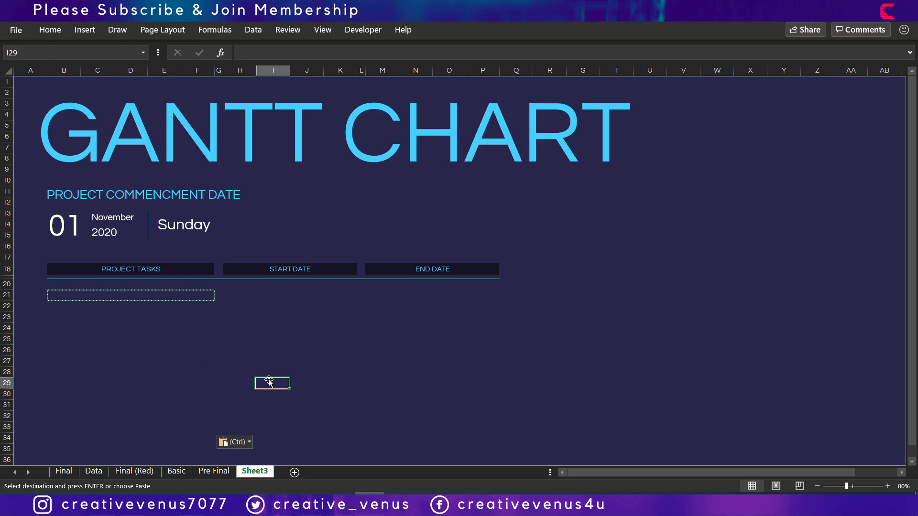
- Link the first project task cell B21 to the Research entry in F8 of the Data sheet
double_click(70, 295)
type("=")
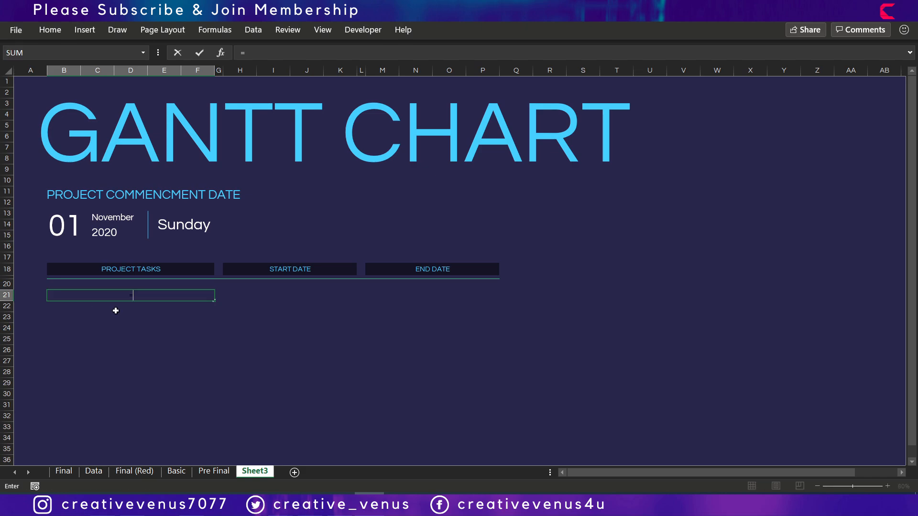
left_click(92, 472)
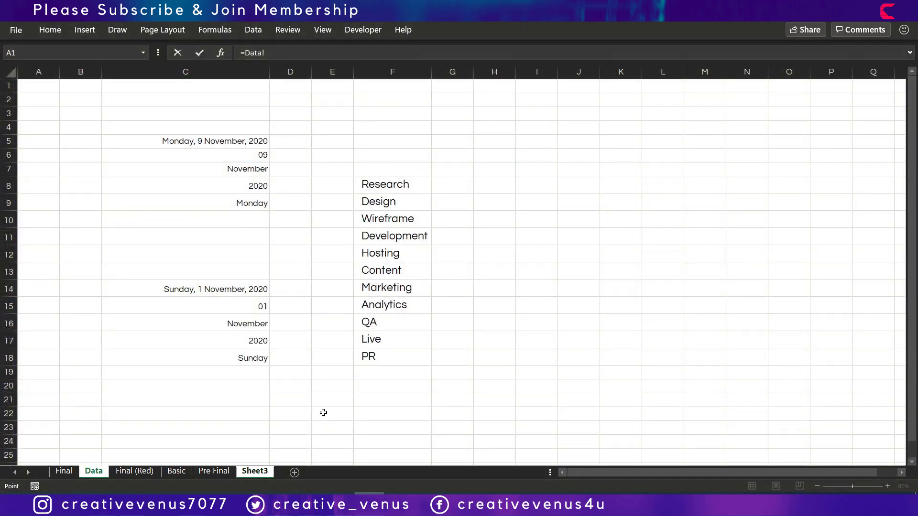
left_click(388, 190)
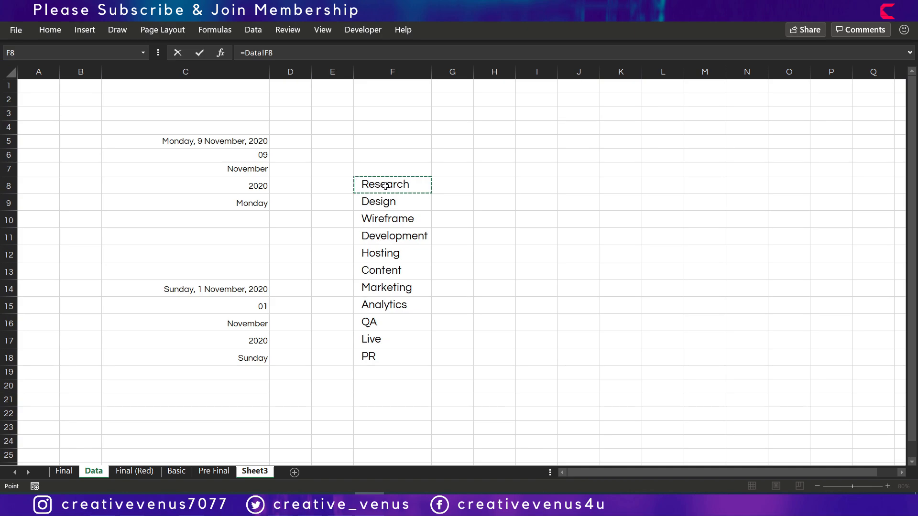
key("Return")
key("Up")
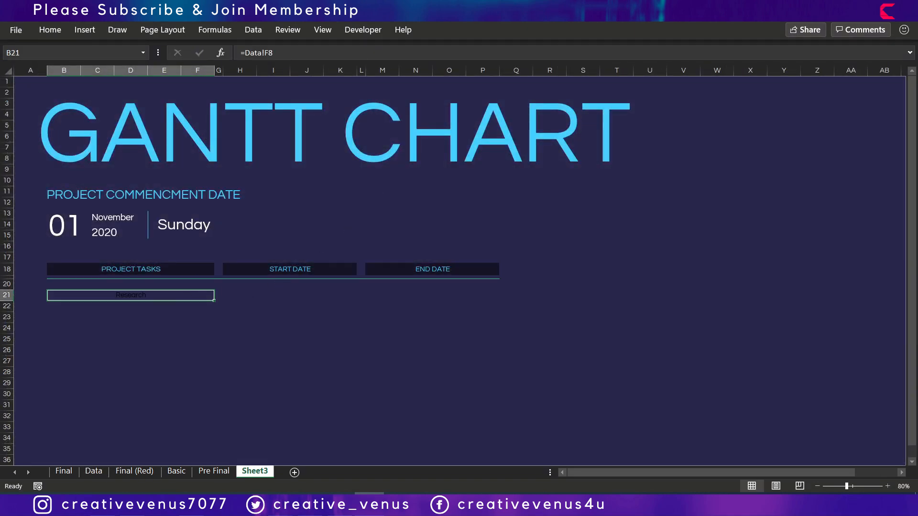
- Format the Research task in B21 with a green font colour and size 14
left_click(47, 30)
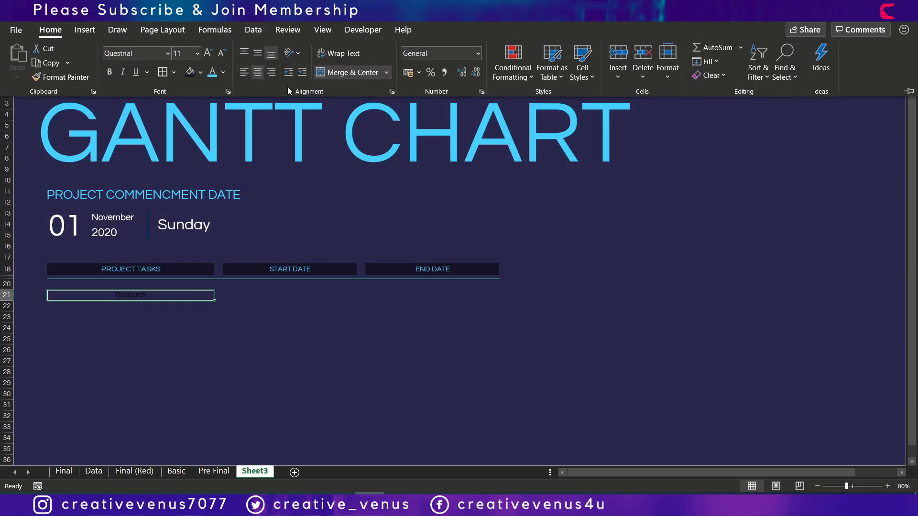
left_click(226, 73)
left_click(250, 122)
left_click(210, 56)
left_click(209, 56)
left_click(210, 56)
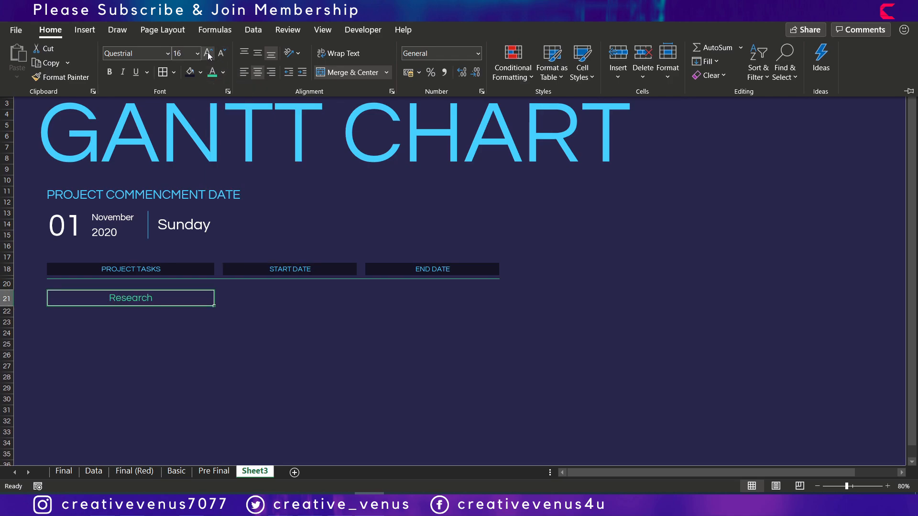
left_click(221, 56)
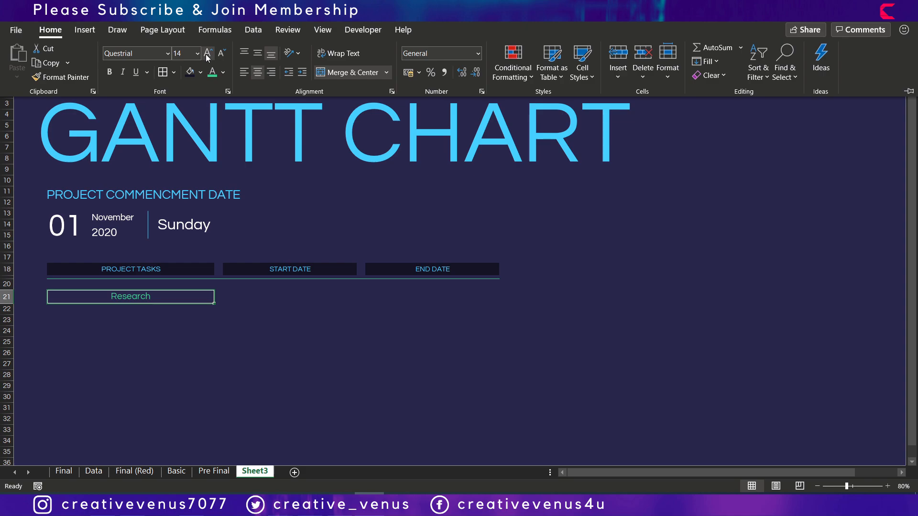
left_click(207, 56)
left_click(221, 57)
key("ctrl+F1")
left_click(210, 328)
- Left-align the PROJECT TASKS heading in B18 and the Research task in B21
left_click(174, 269)
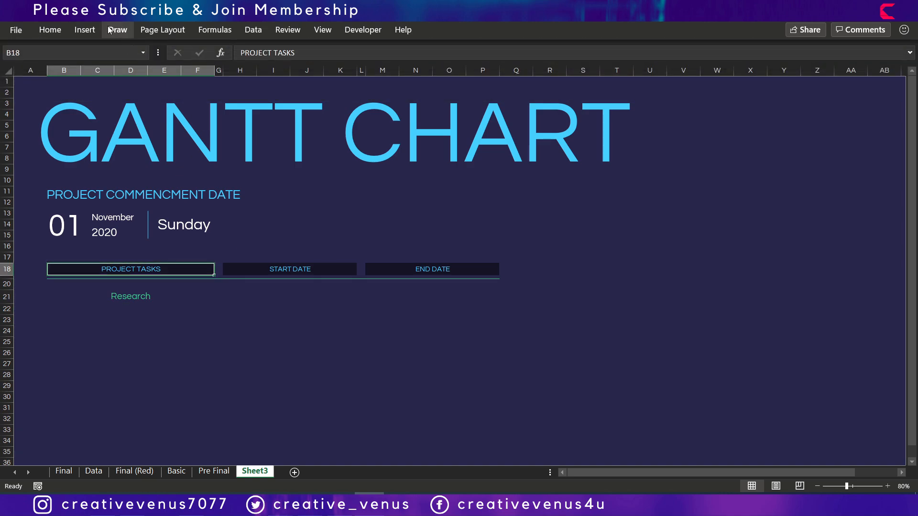
left_click(50, 30)
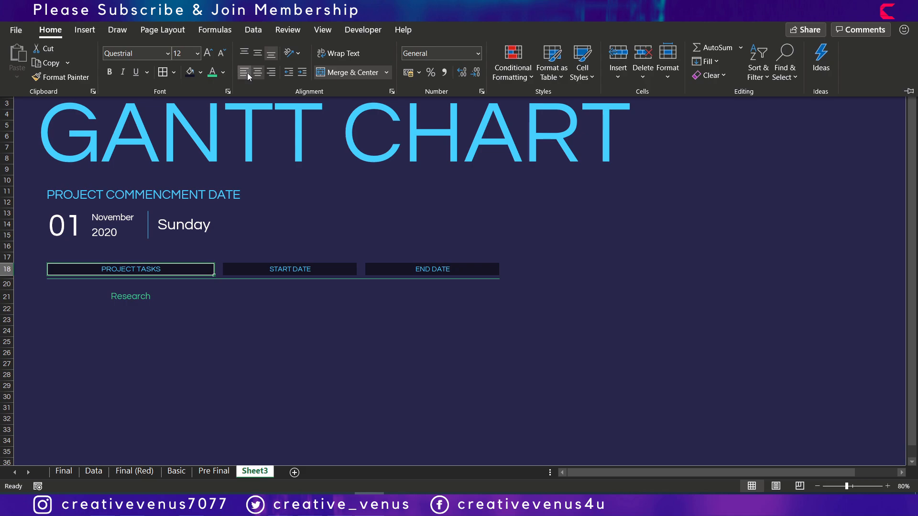
left_click(248, 73)
left_click(158, 299)
left_click(160, 299)
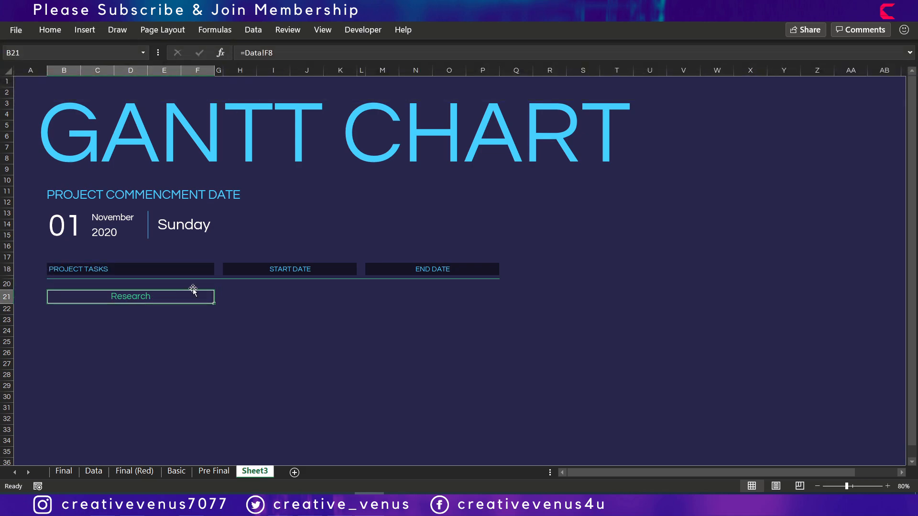
left_click(58, 30)
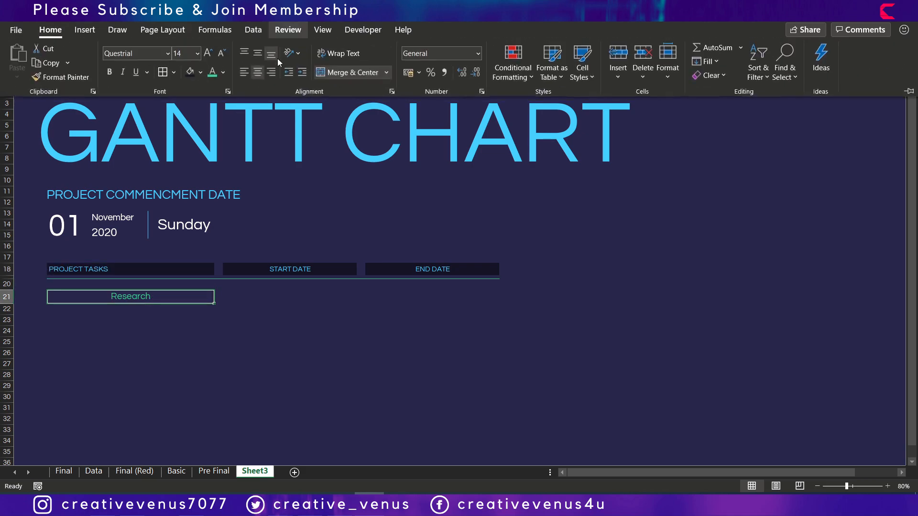
left_click(244, 72)
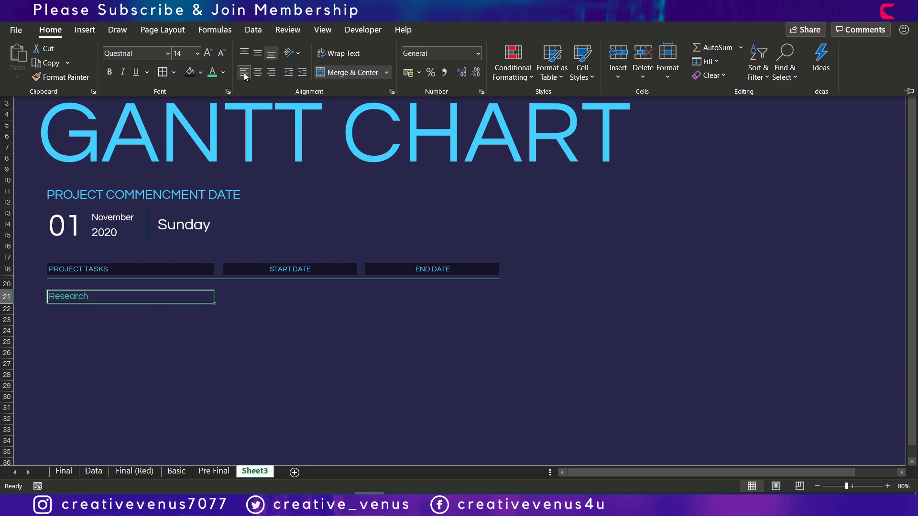
- Indent the Research task and the PROJECT TASKS heading by two levels each
left_click(302, 72)
left_click(119, 270)
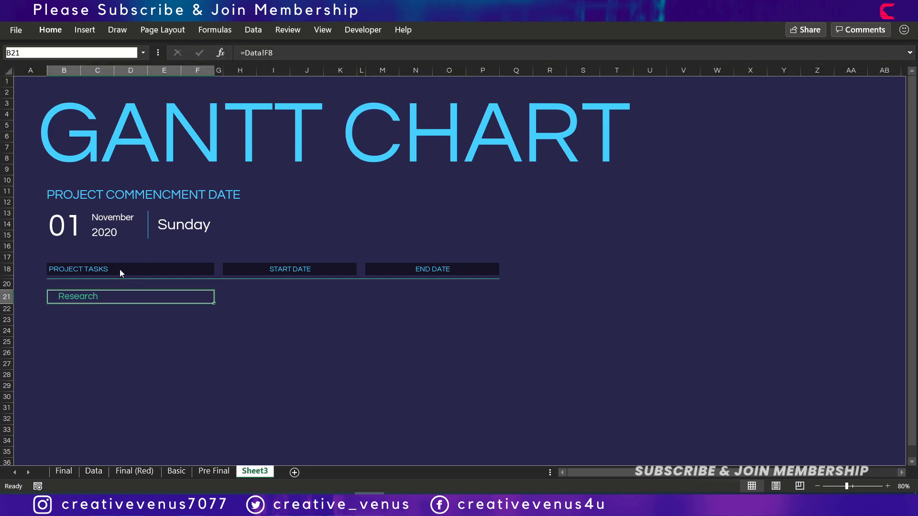
left_click(120, 268)
left_click(44, 30)
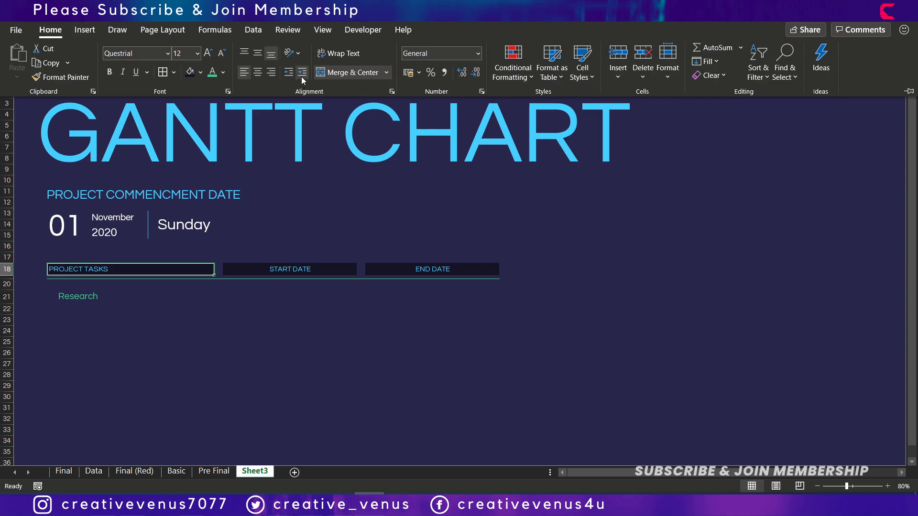
left_click(303, 76)
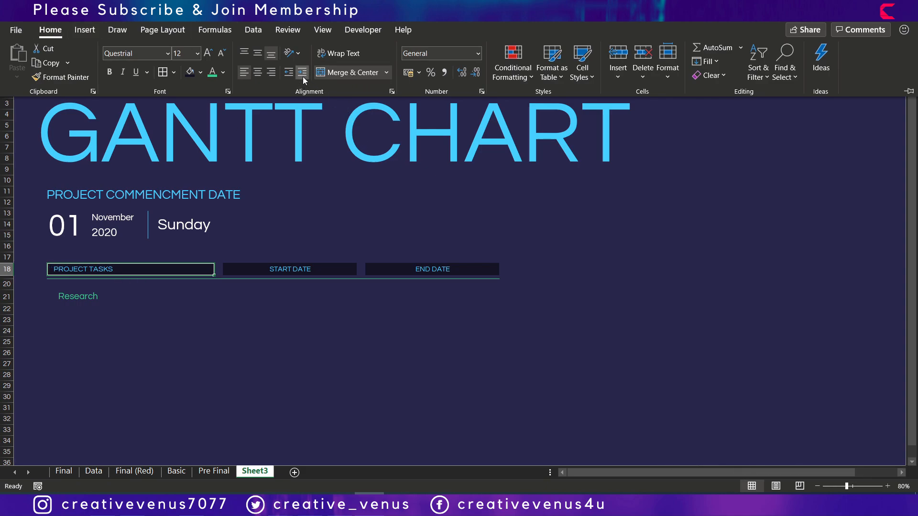
left_click(130, 332)
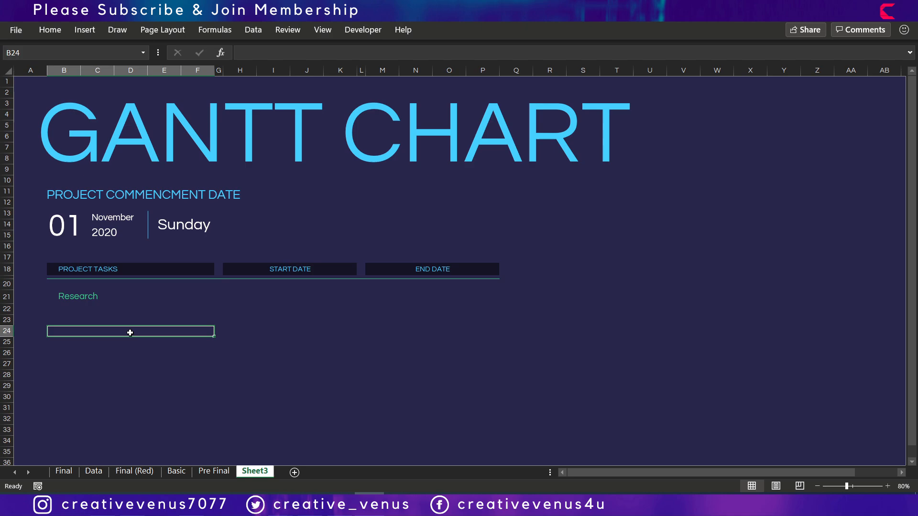
- Link task cell B22 to the Design entry in F9 of the Data sheet
left_click(76, 306)
type("=")
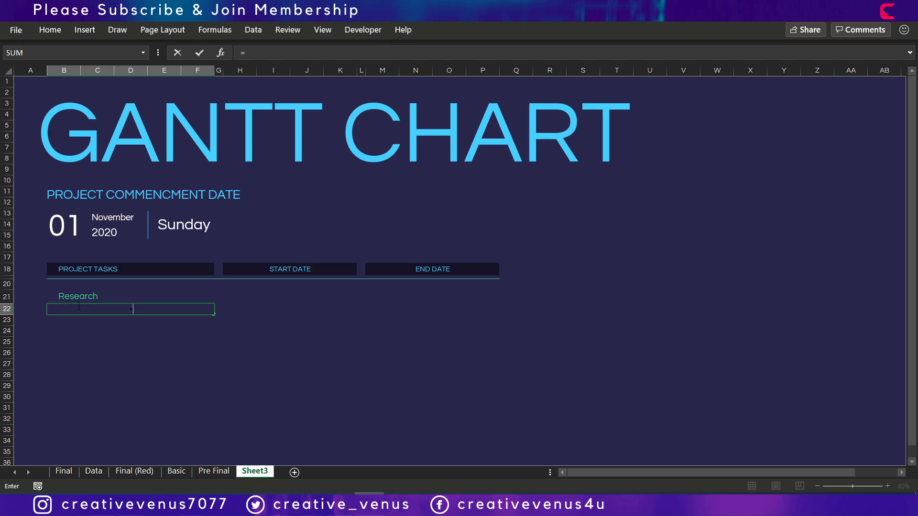
left_click(95, 473)
left_click(384, 205)
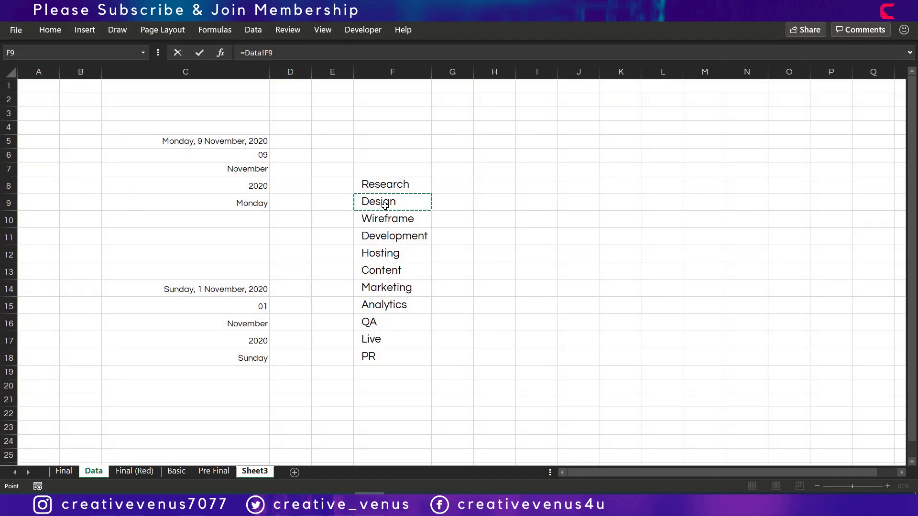
key("Return")
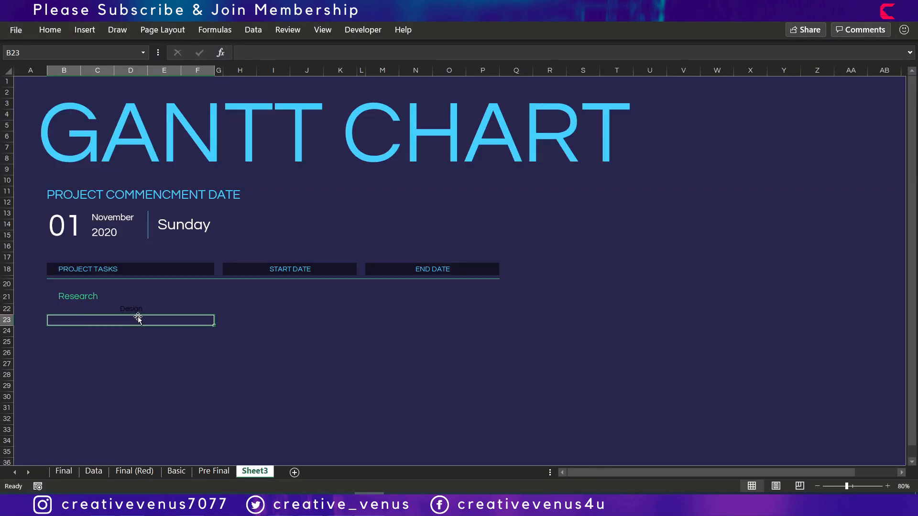
- Format the Design task in B22 like Research: green font, size 14, left-aligned and indented two levels
left_click(153, 307)
left_click(47, 36)
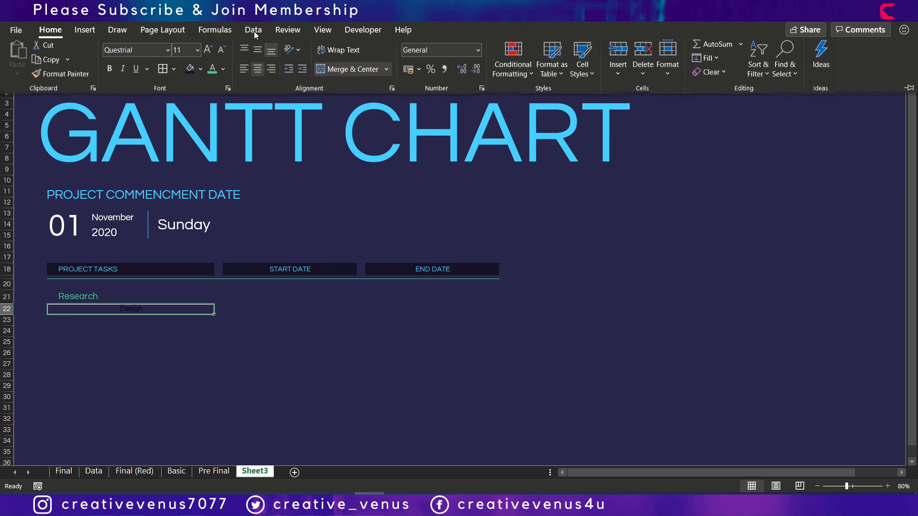
left_click(212, 71)
left_click(208, 53)
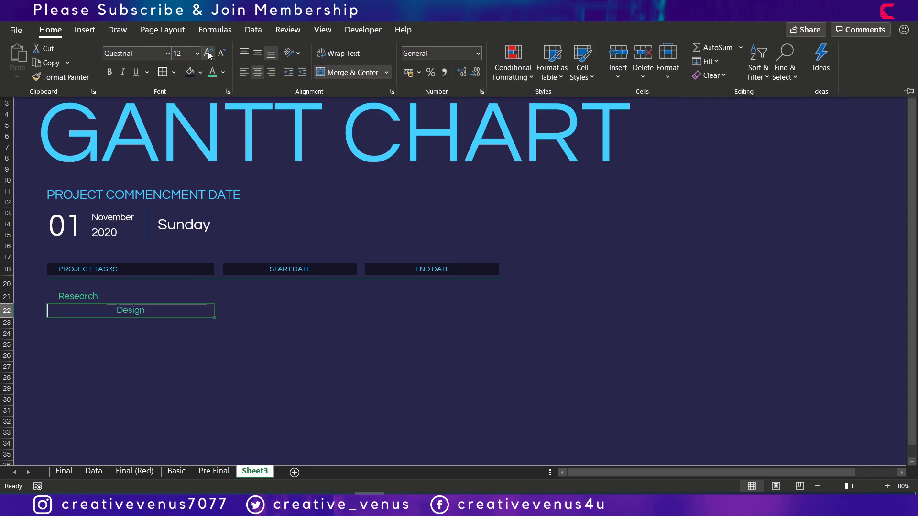
left_click(243, 73)
left_click(302, 71)
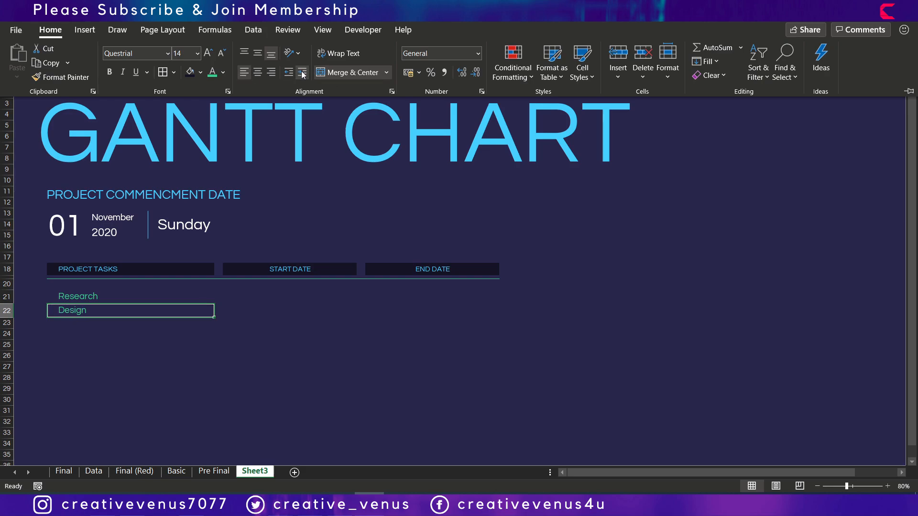
- Fill the Design task's formula and formatting from B22 down to B32
key("ctrl+F1")
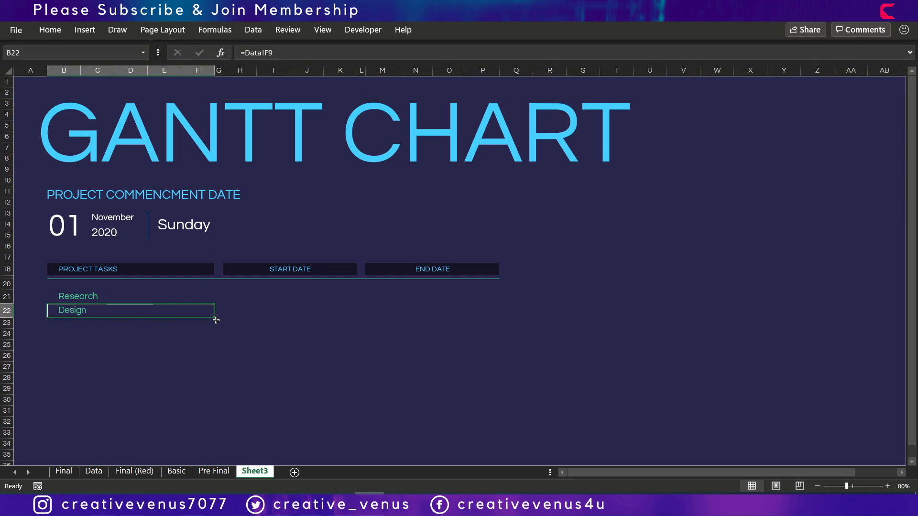
left_click_drag(215, 317, 204, 423)
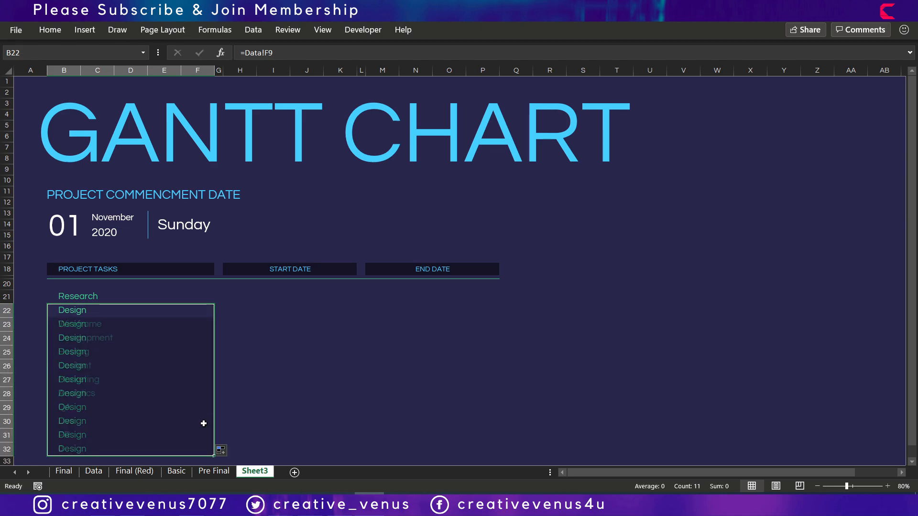
scroll(94, 381, "down", 2)
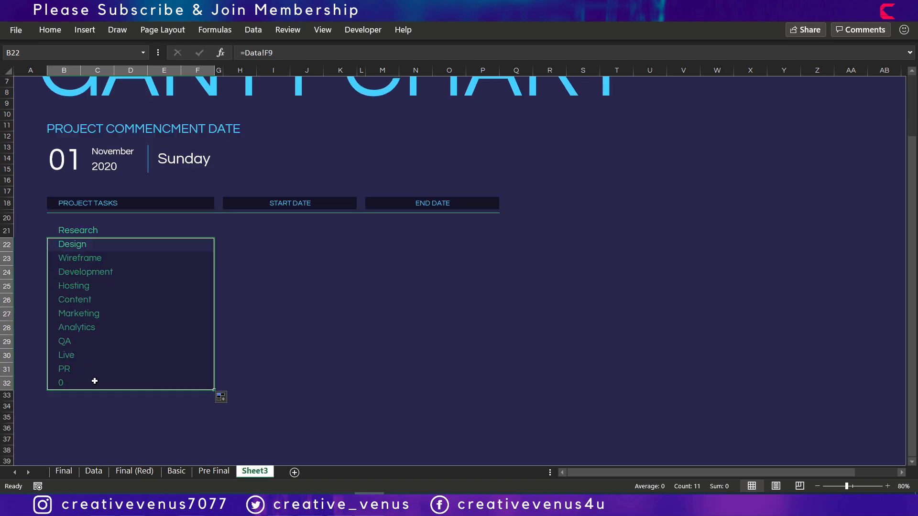
- Clear the contents of the surplus row 32 below the PR task
left_click(62, 381)
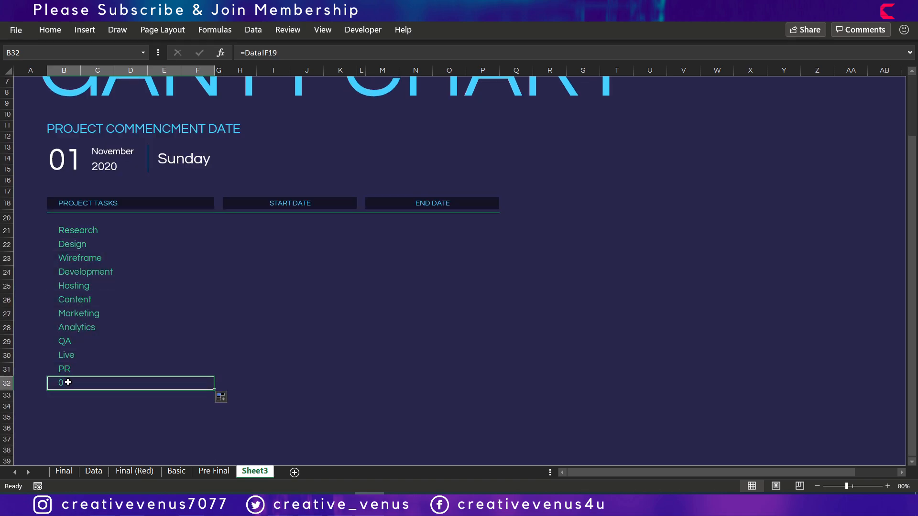
left_click(7, 383)
right_click(7, 383)
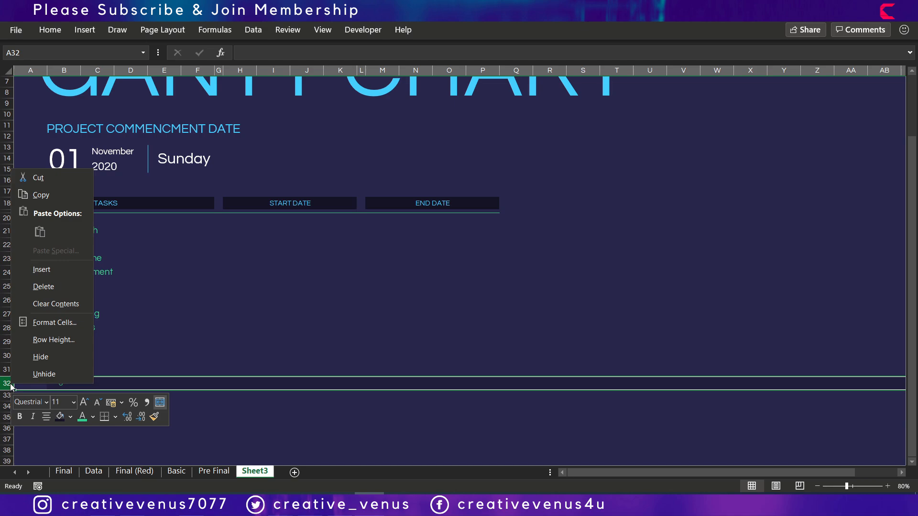
left_click(46, 304)
left_click(97, 415)
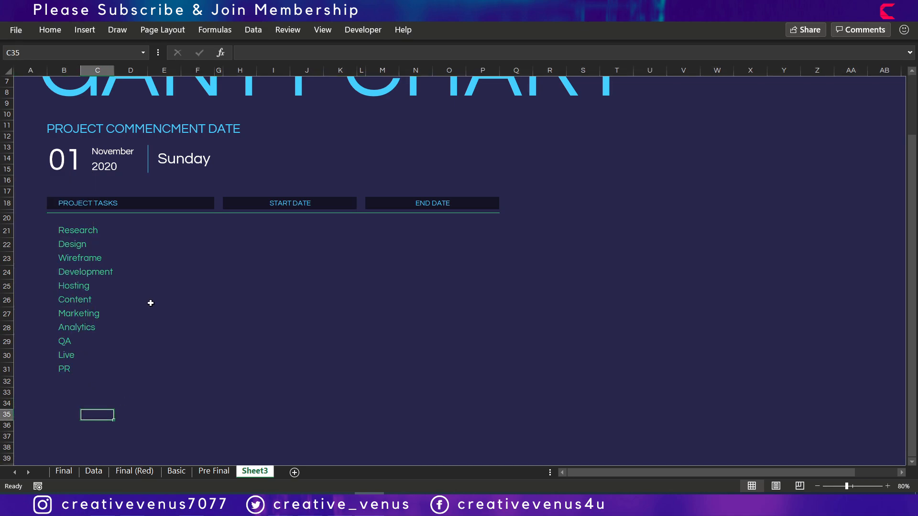
left_click(153, 274)
left_click_drag(105, 232, 88, 368)
left_click(85, 403)
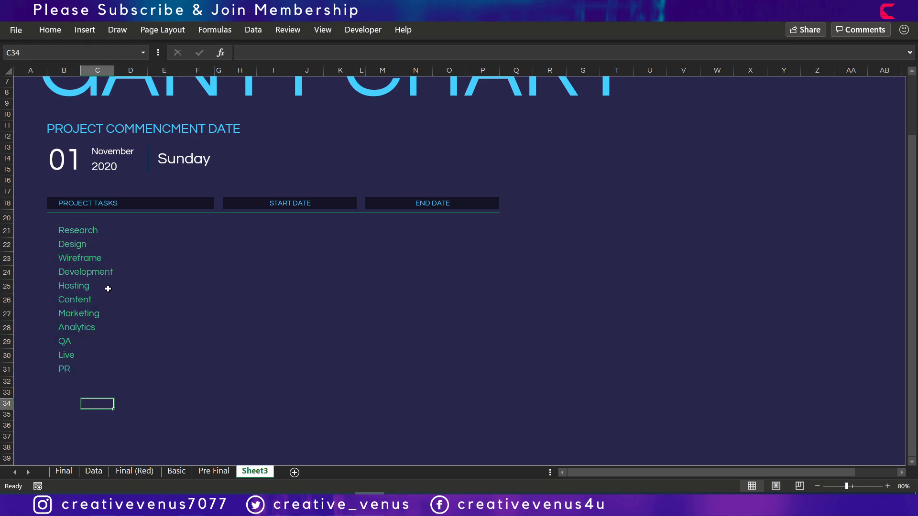
left_click_drag(87, 230, 84, 368)
left_click(86, 403)
- Select cells H21:K21 beneath the START DATE heading, beside the Research task
left_click(262, 222)
left_click(255, 234)
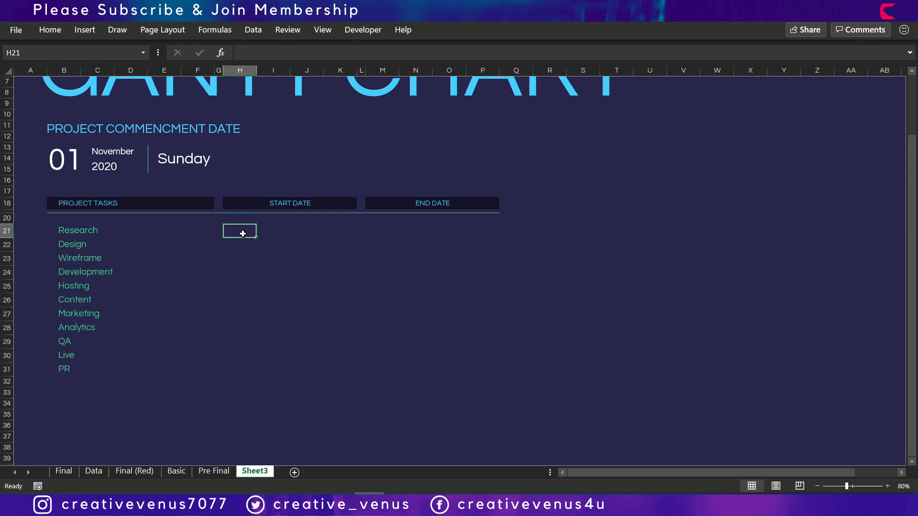
left_click_drag(251, 232, 324, 231)
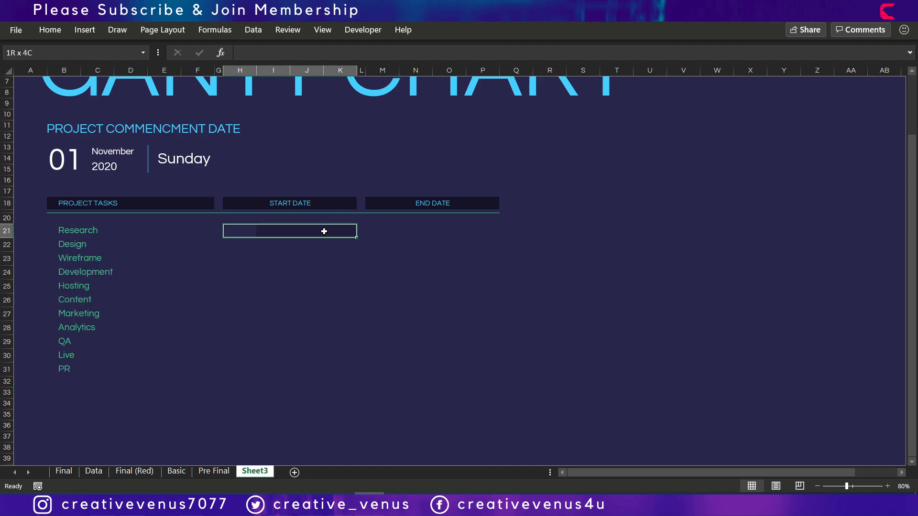
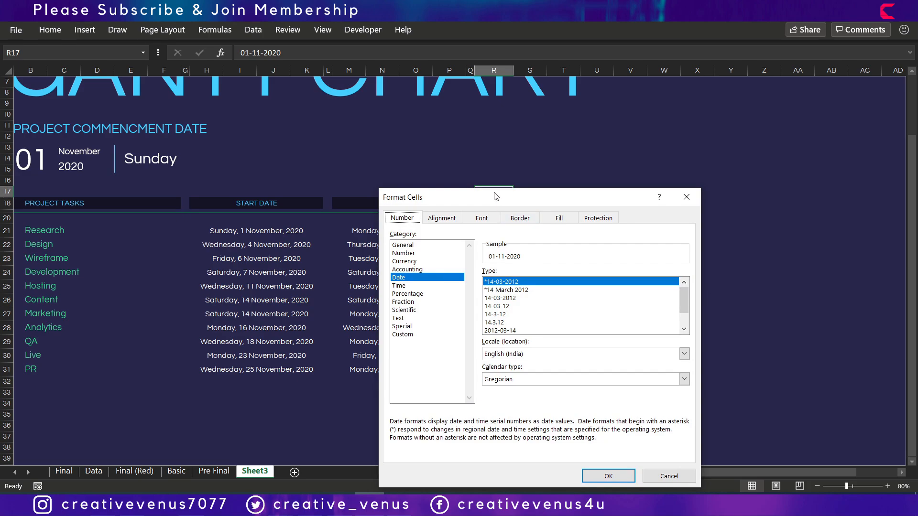
- Apply the custom number format dd to the date in R17 and fill the series across to AU17
left_click_drag(497, 196, 636, 163)
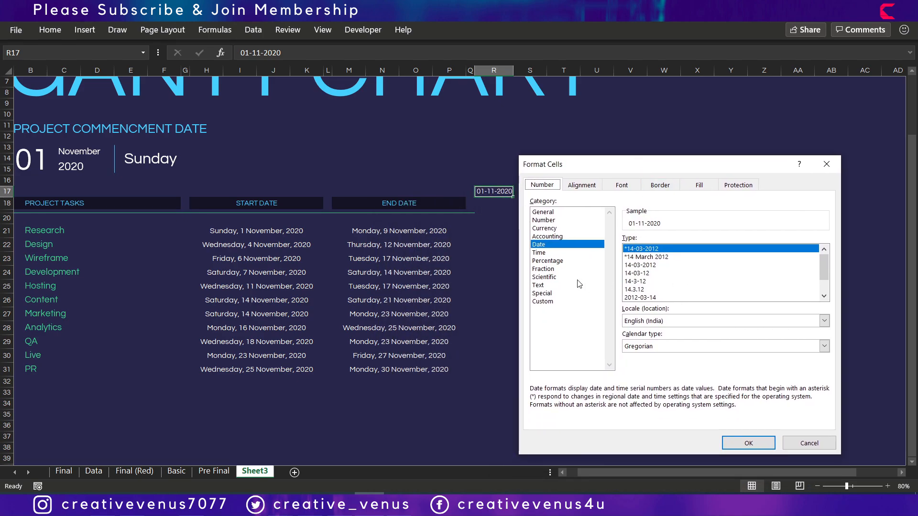
left_click(544, 301)
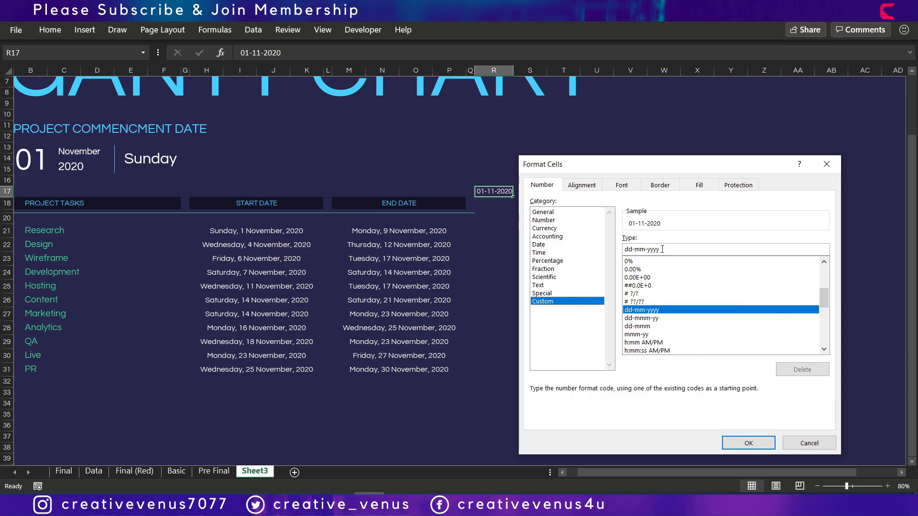
left_click_drag(662, 249, 632, 249)
key("BackSpace")
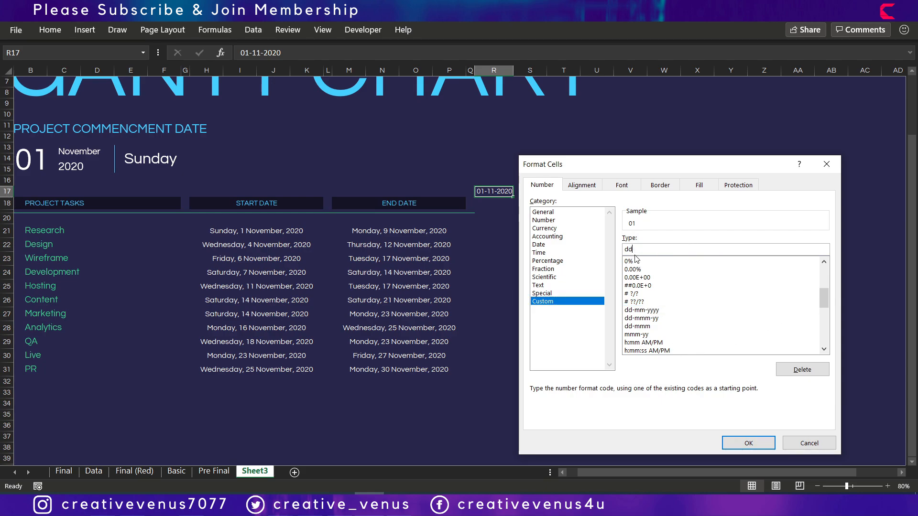
left_click(748, 443)
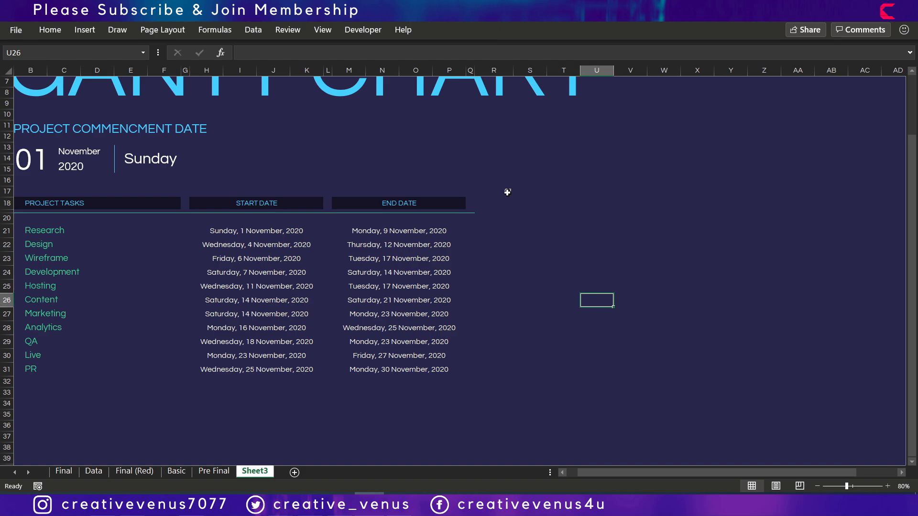
left_click_drag(515, 198, 869, 191)
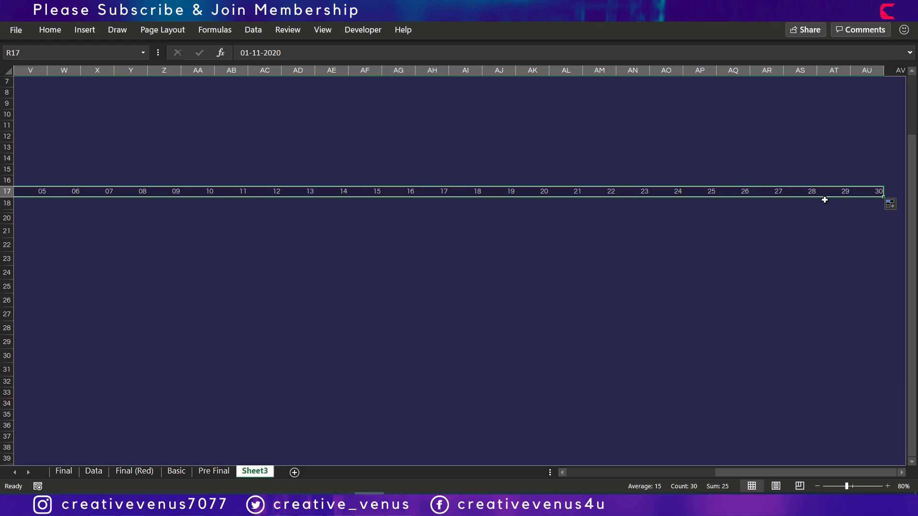
- Set columns R to AU to a width of 2 and middle-align their contents vertically
left_click_drag(868, 72, 266, 137)
right_click(254, 77)
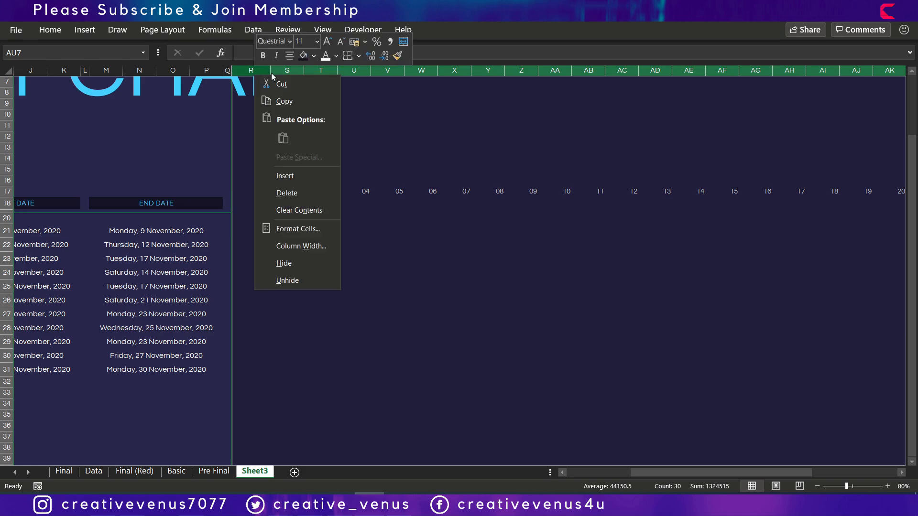
left_click(300, 245)
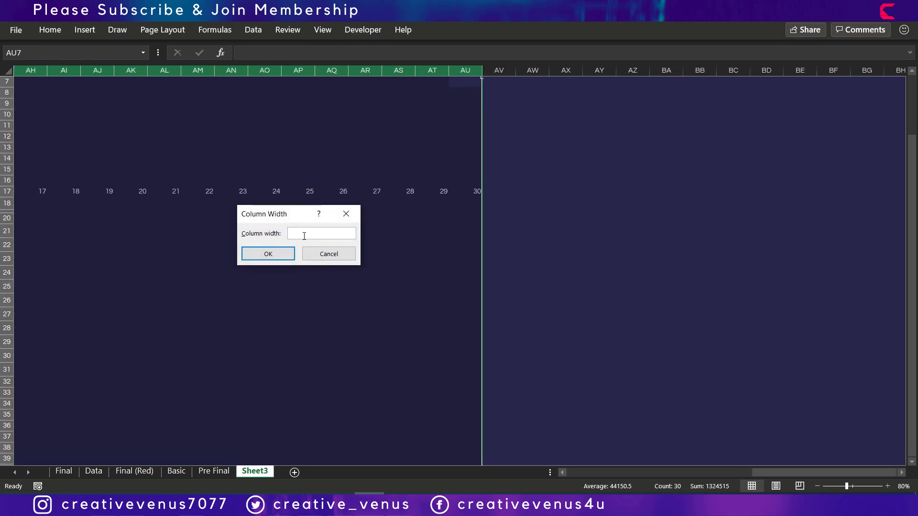
type("2")
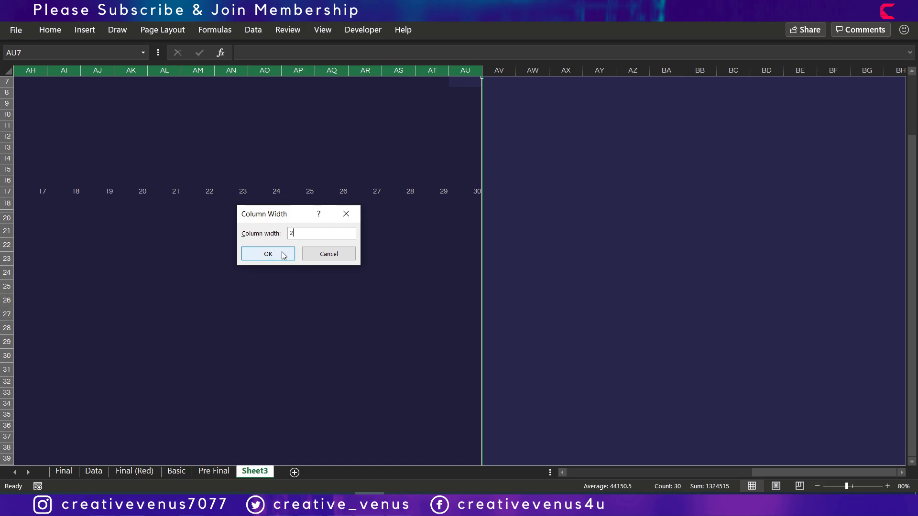
left_click(279, 258)
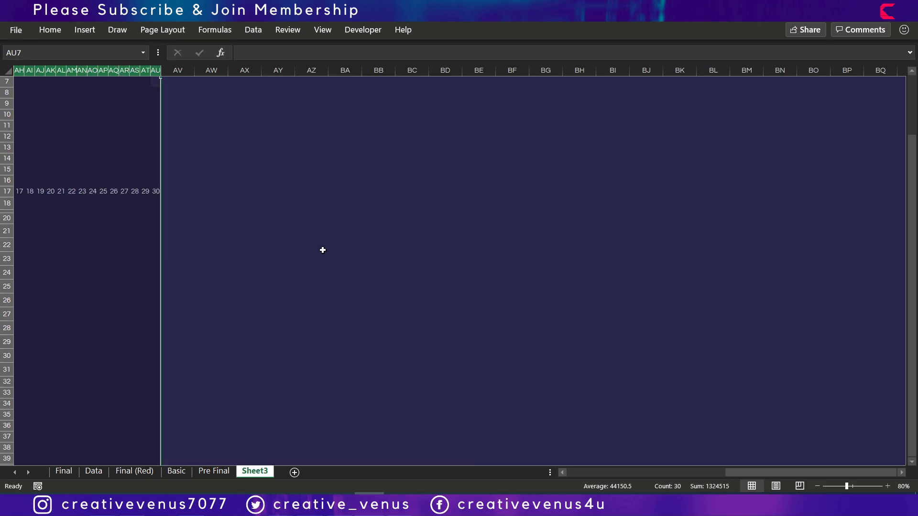
left_click_drag(792, 472, 624, 485)
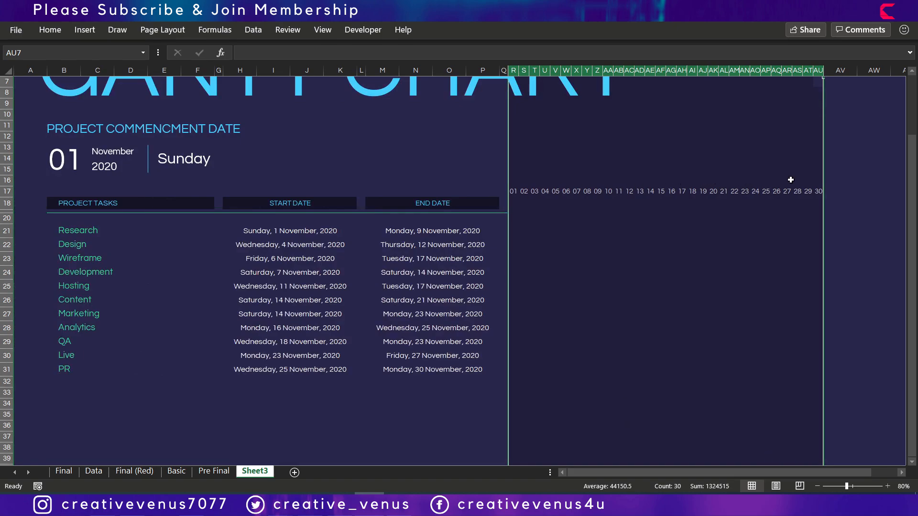
left_click(50, 29)
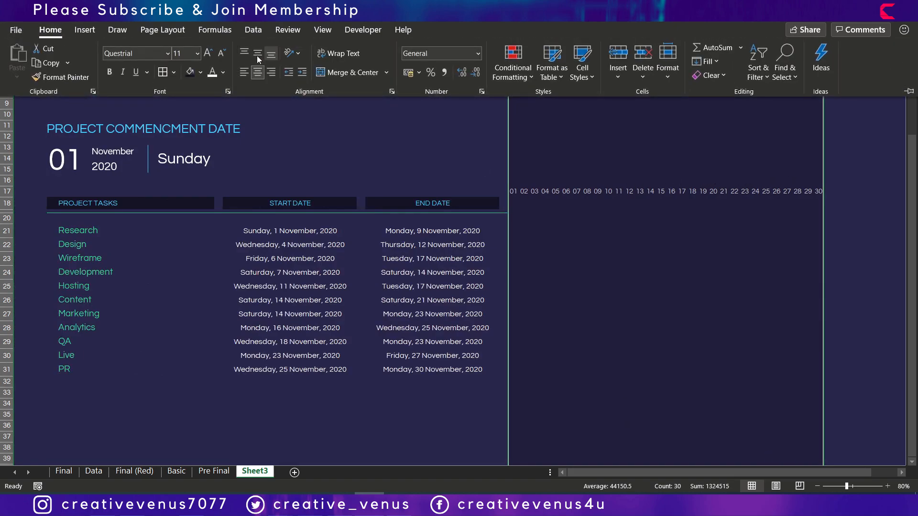
left_click(256, 55)
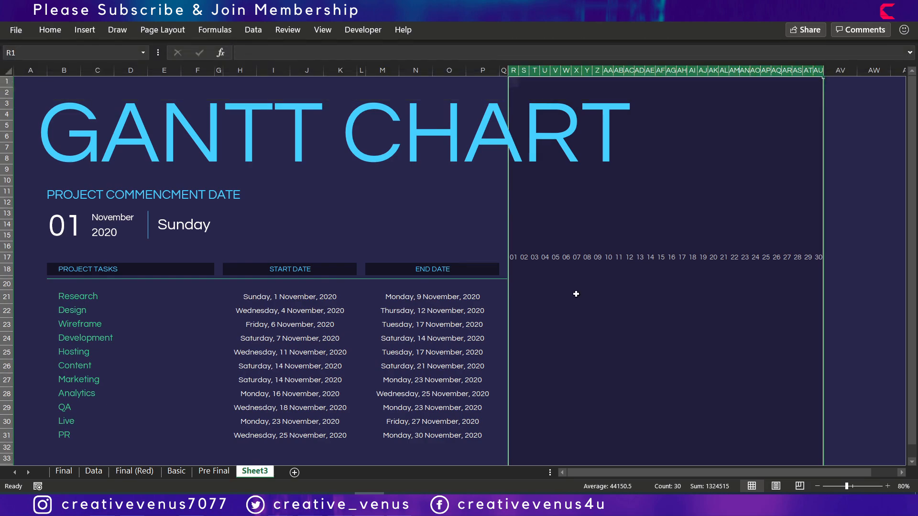
left_click(513, 272)
left_click(544, 310)
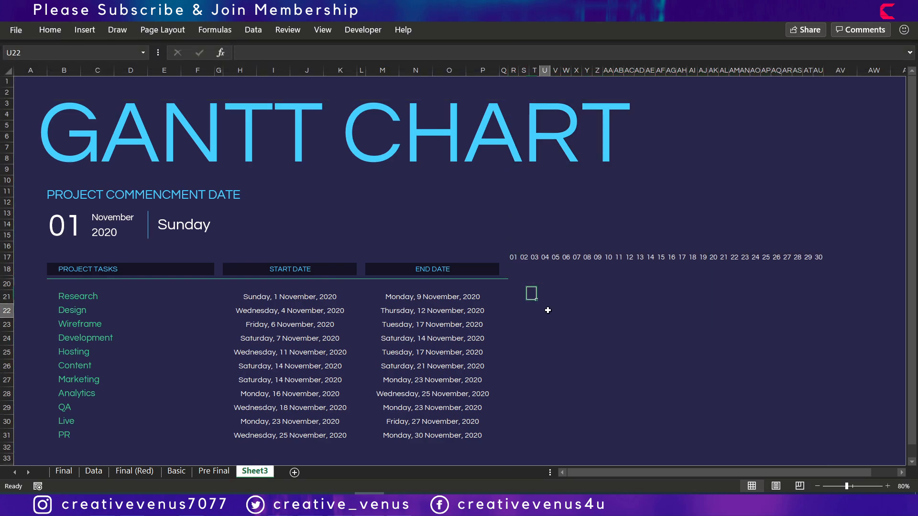
left_click(513, 271)
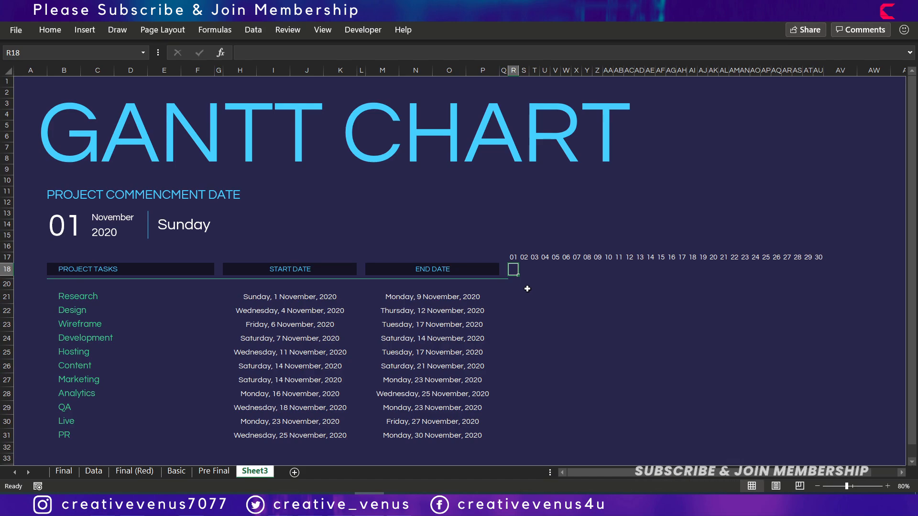
left_click(524, 311)
left_click(513, 271)
left_click(524, 297)
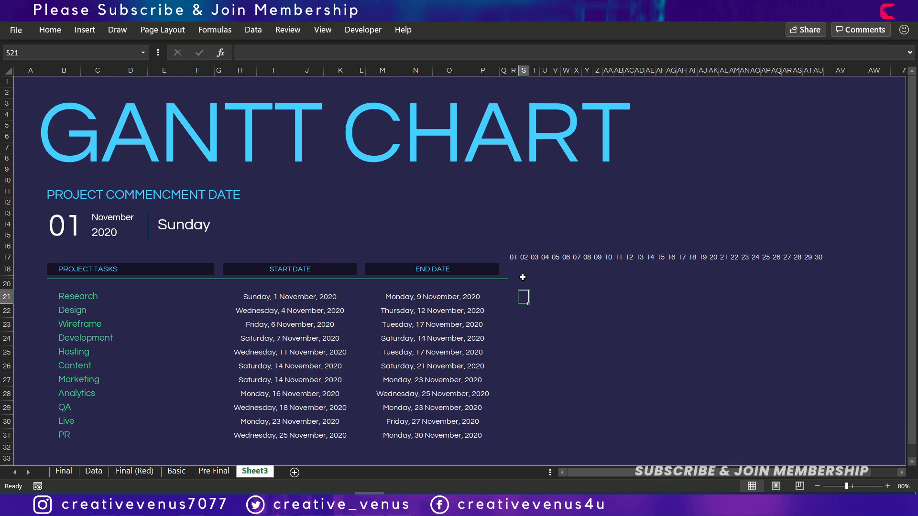
- Enter the formula =TEXT(R17,"ddd") in R18 to derive the weekday name beneath the first timeline date
left_click(514, 270)
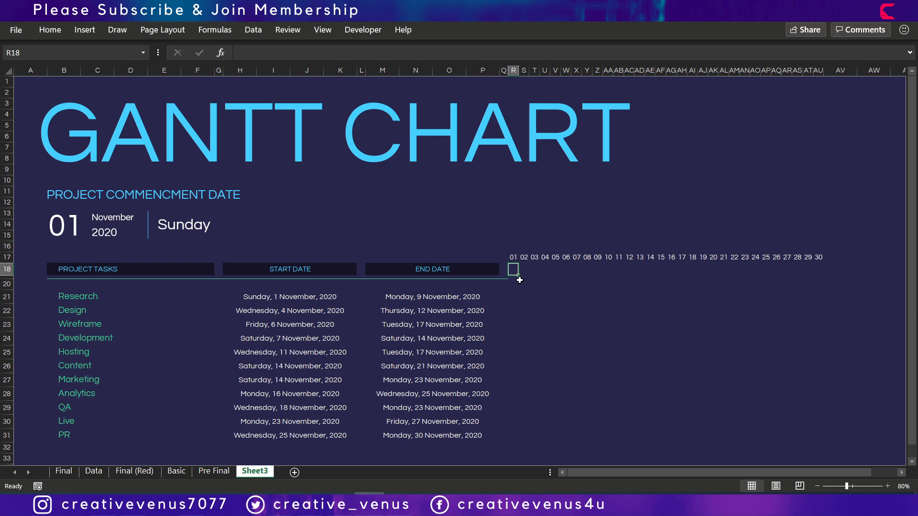
type("=")
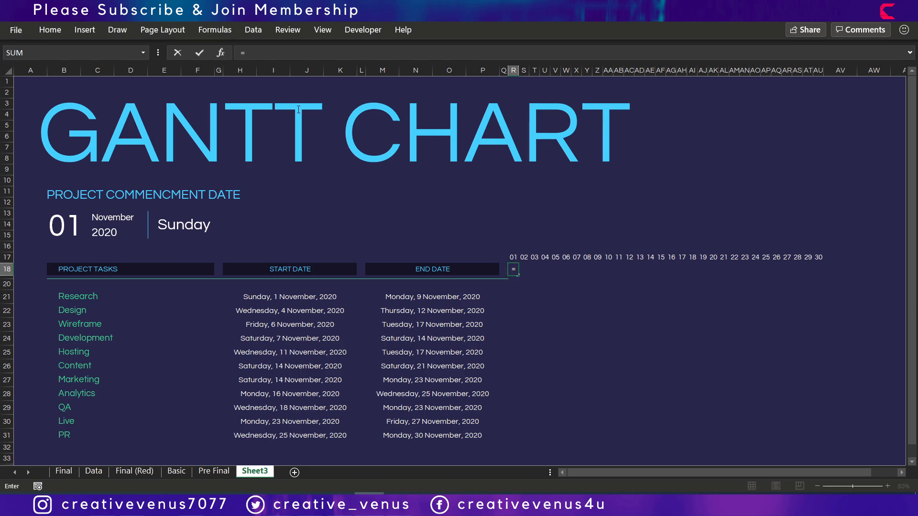
type("text")
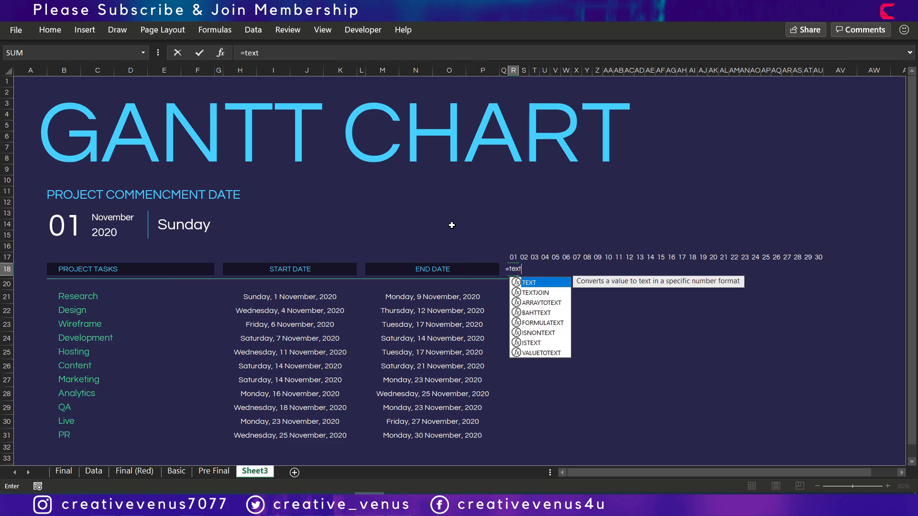
type("(")
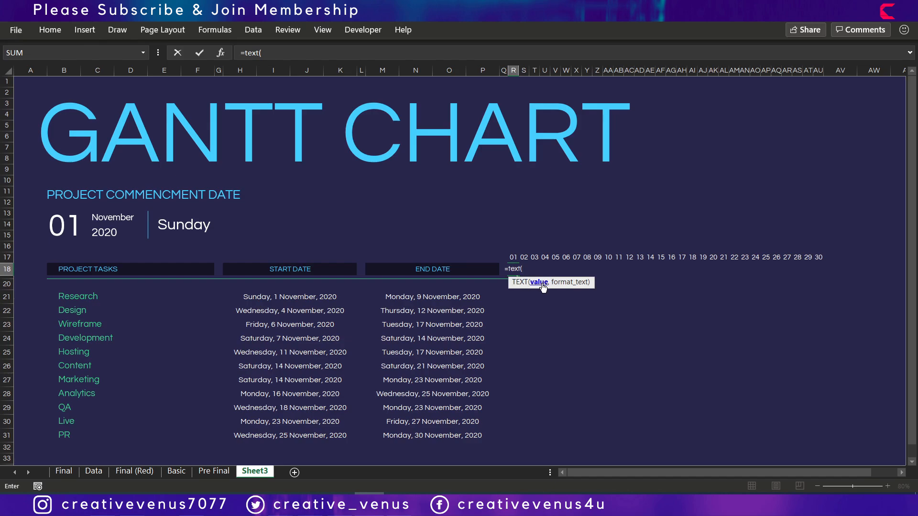
left_click(513, 257)
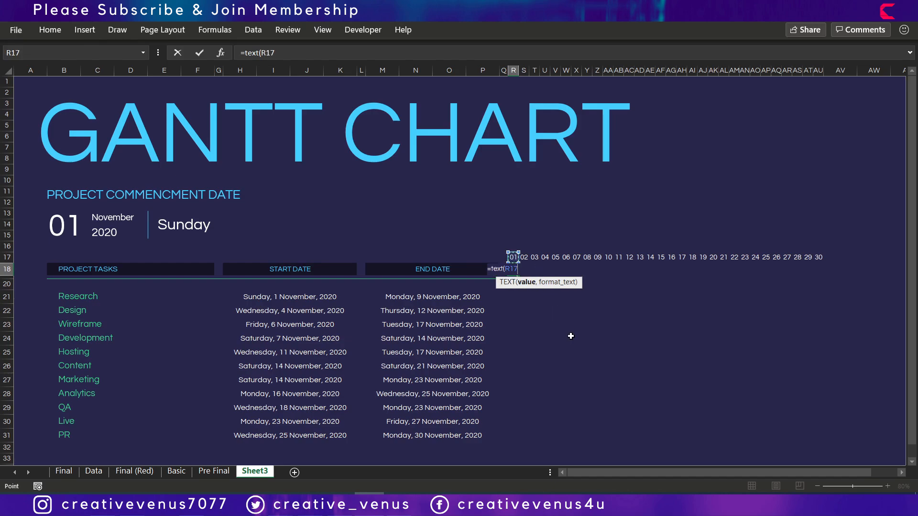
type(".")
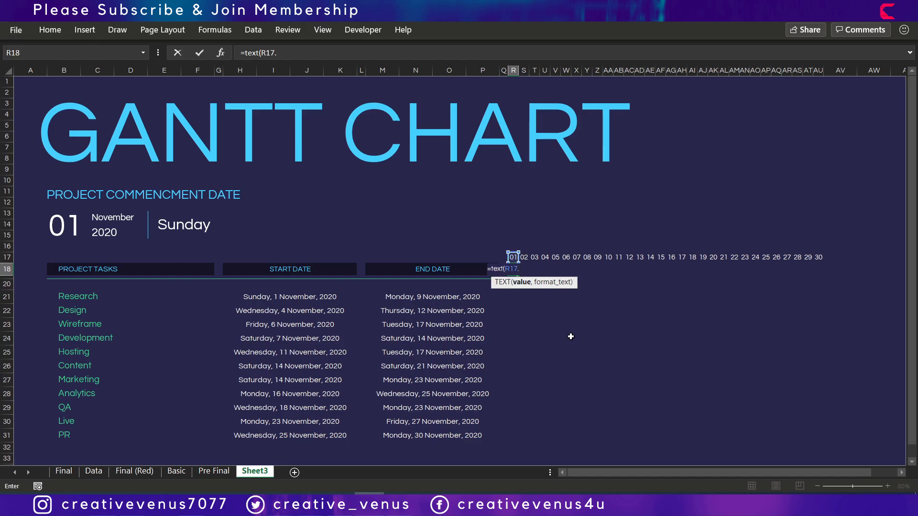
key("BackSpace")
type(",\"ddd")
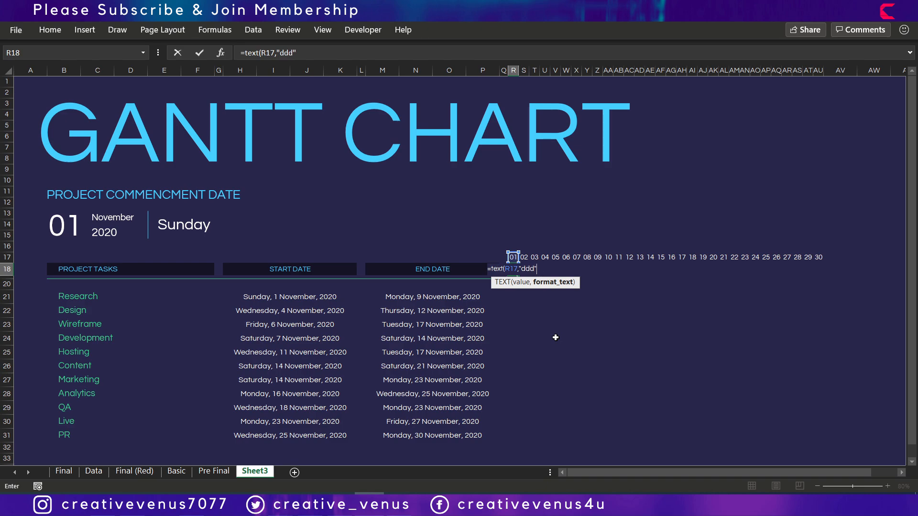
type(")")
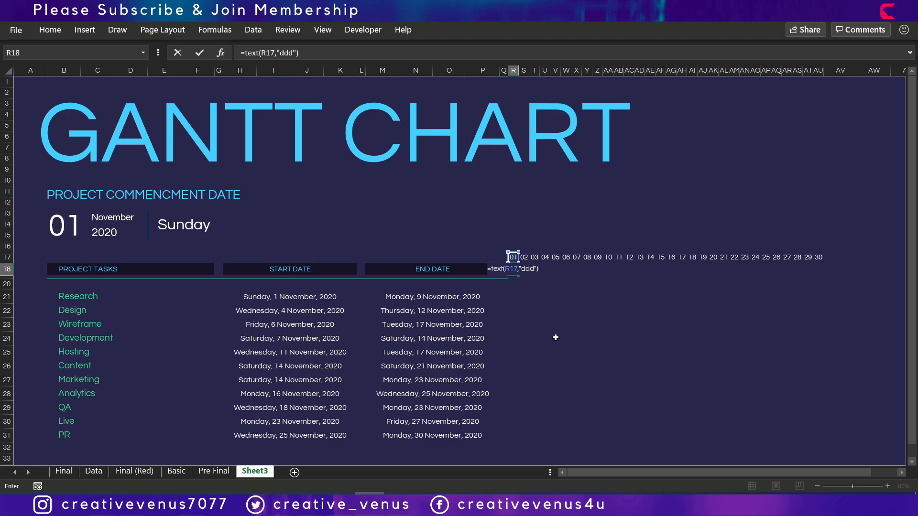
key("Return")
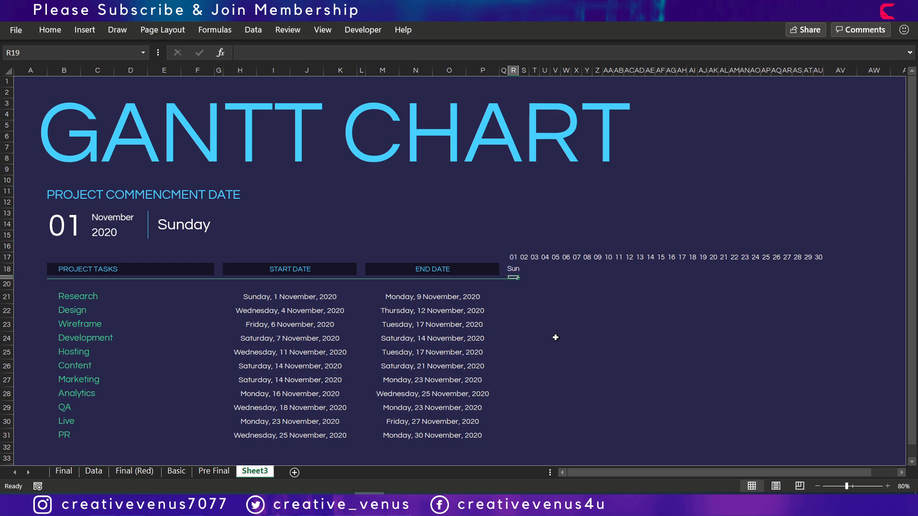
- Examine the weekday formula in R18 and the date in R17 that it refers to
left_click(514, 270)
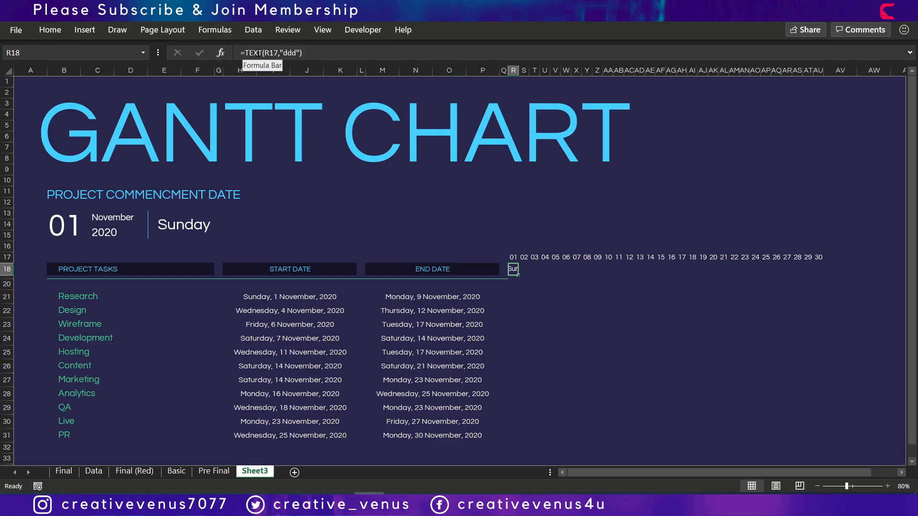
left_click(512, 257)
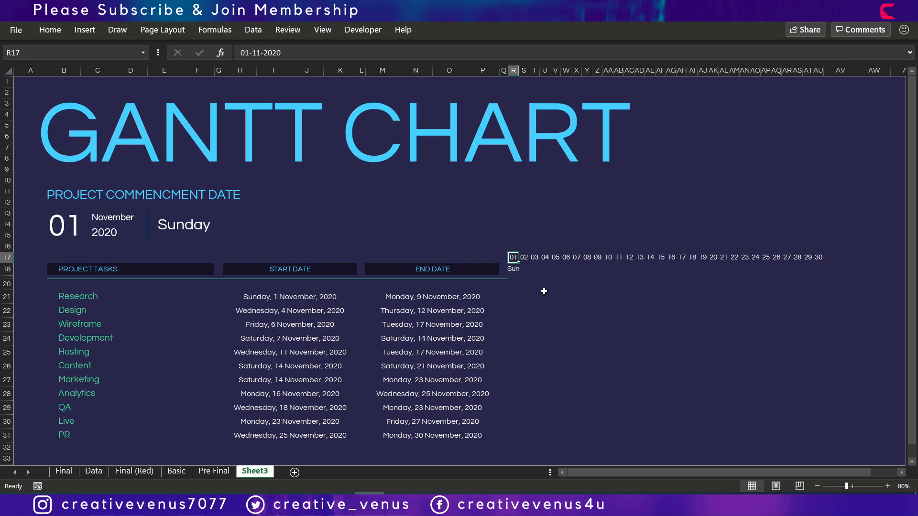
left_click(511, 270)
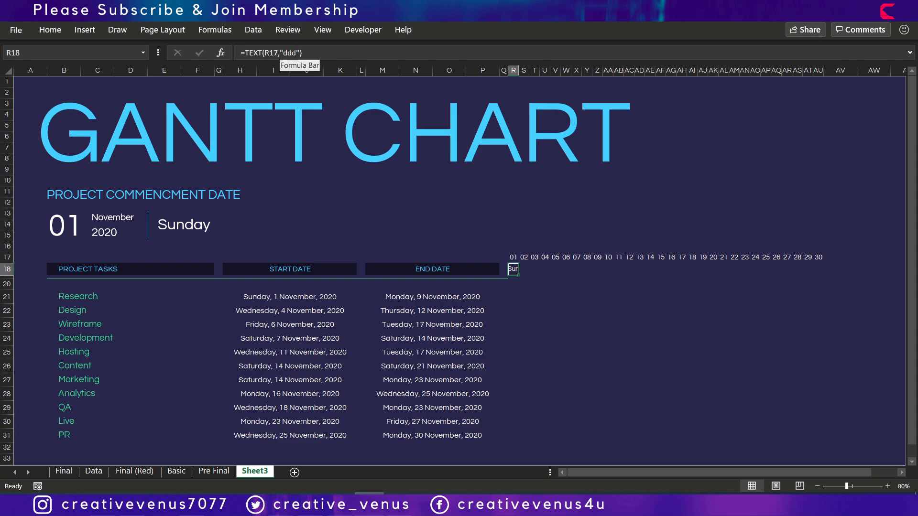
left_click(523, 296)
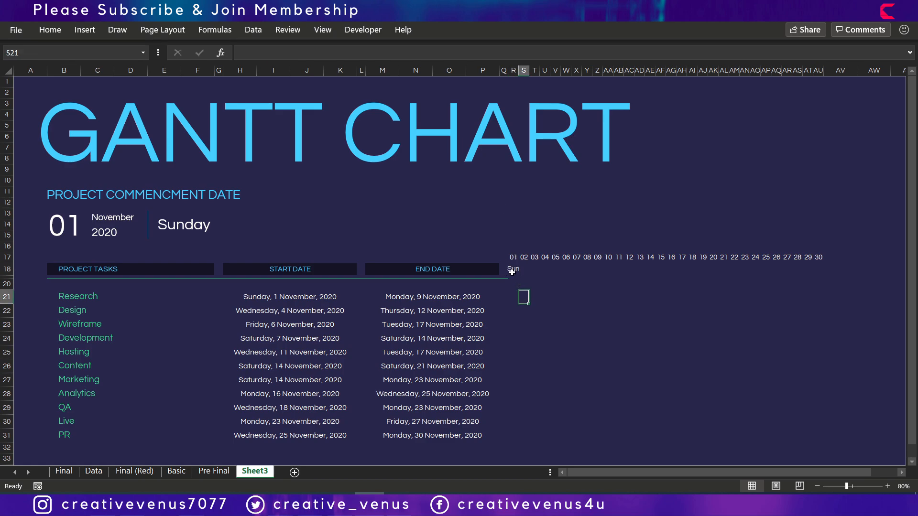
left_click(514, 270)
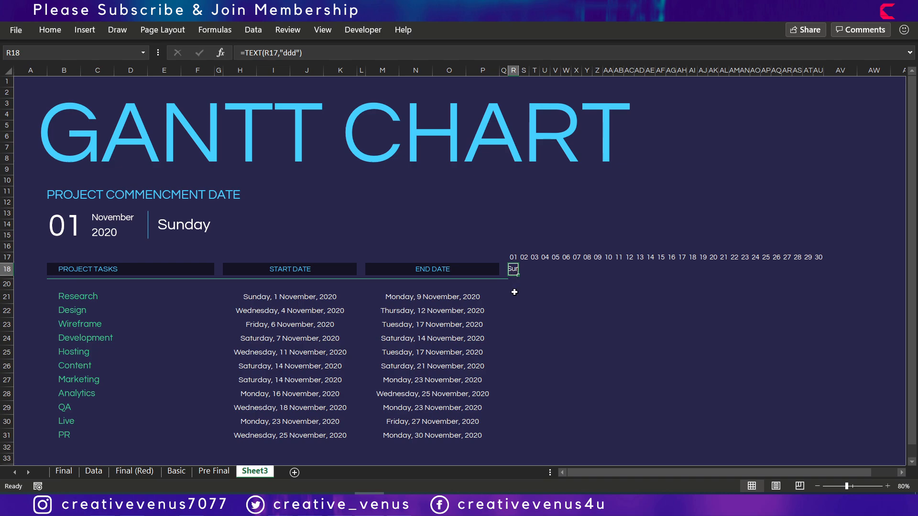
key("Down")
key("Down")
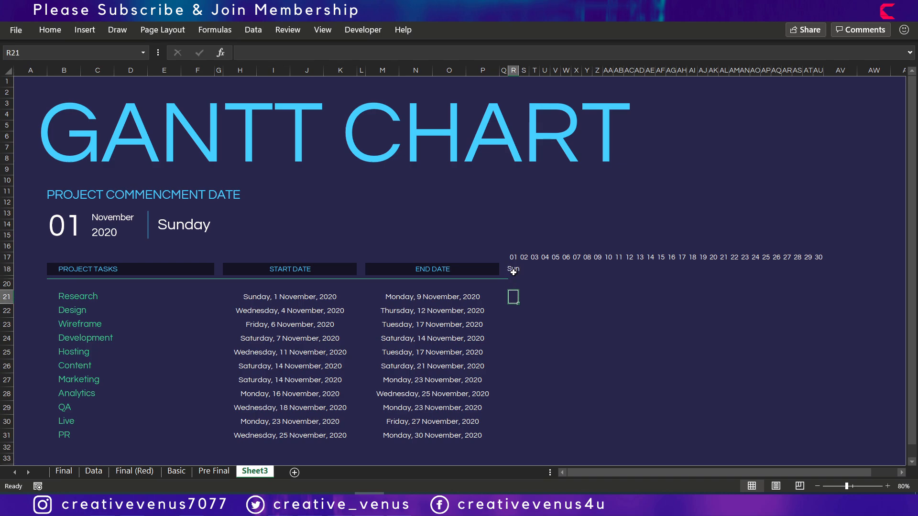
- Wrap the weekday formula in R18 in LEFT so it reads =LEFT(TEXT(R17,"ddd"),1)
left_click(511, 269)
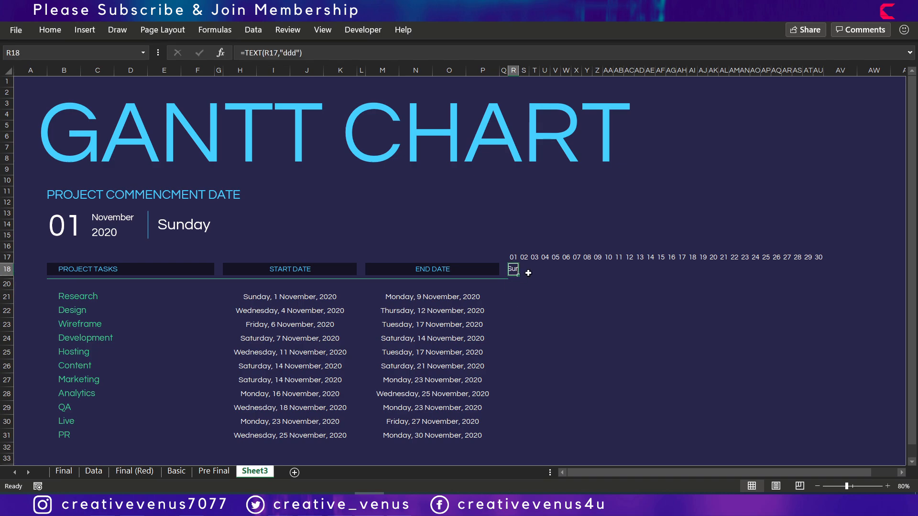
left_click(245, 53)
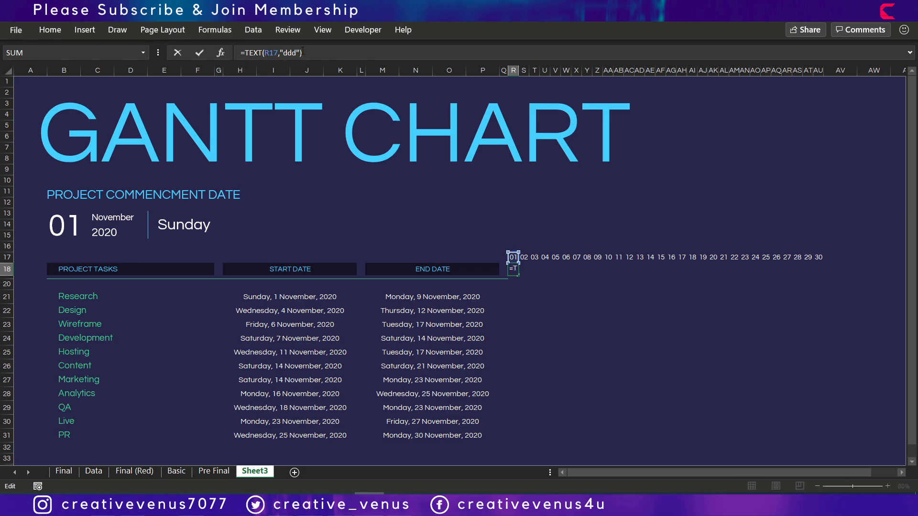
type("left")
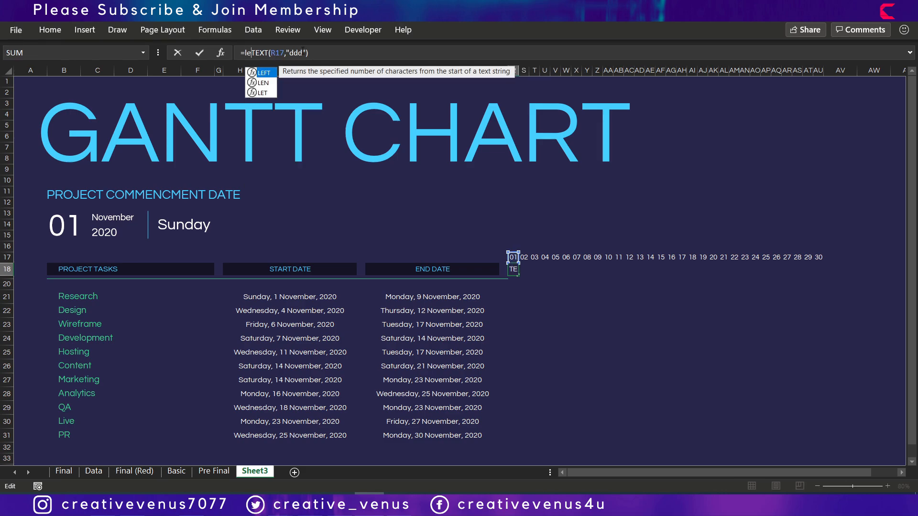
type("(")
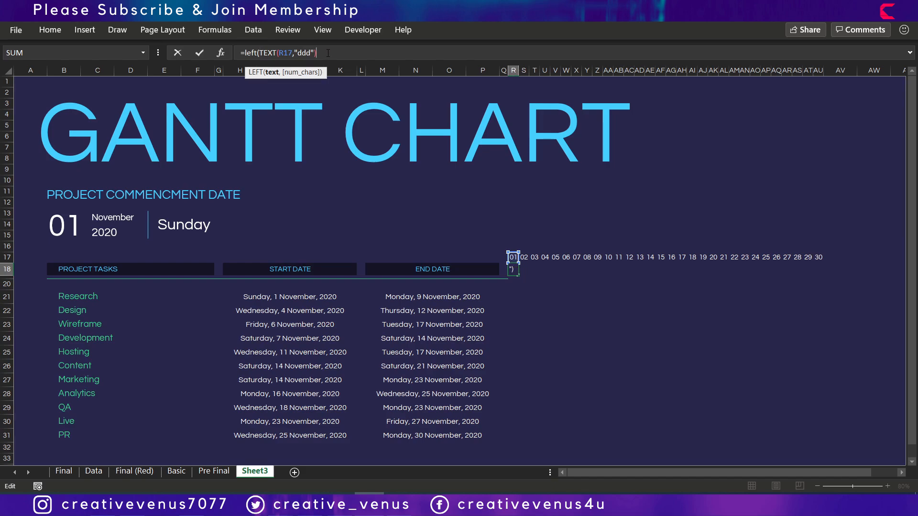
type(",1)")
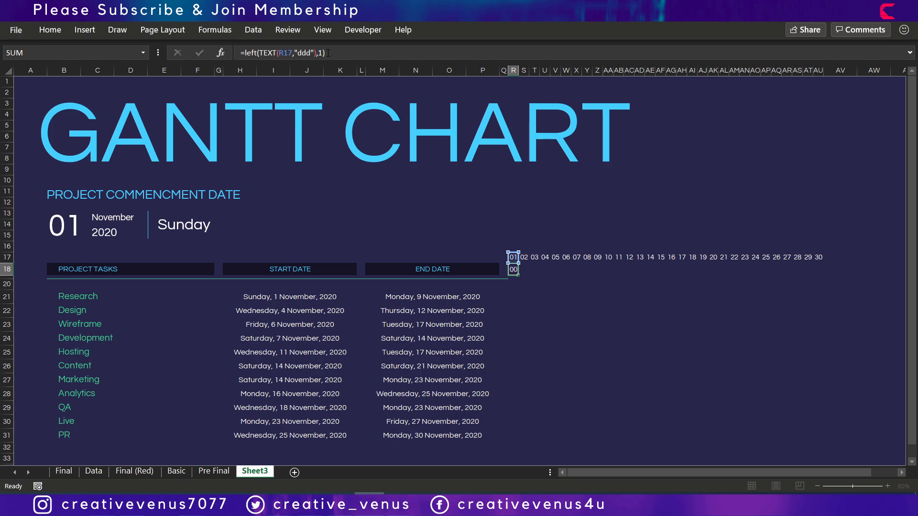
- Commit the LEFT weekday formula in R18 and fill it across to AU18 beneath all timeline dates
key("Return")
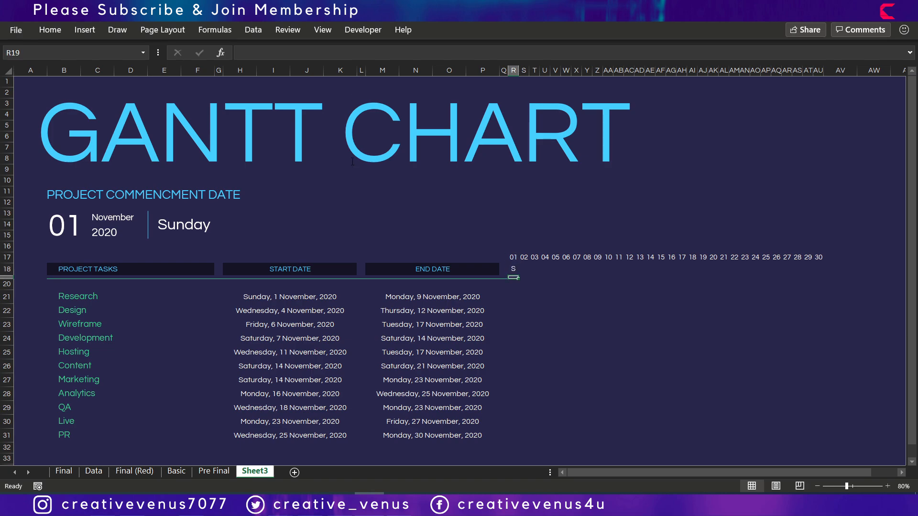
left_click(512, 269)
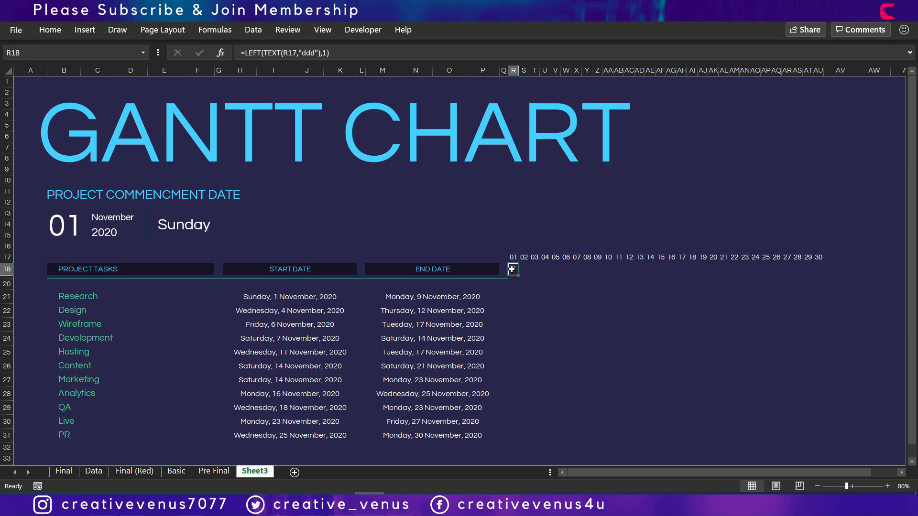
left_click(525, 297)
left_click(514, 271)
left_click_drag(516, 275, 818, 269)
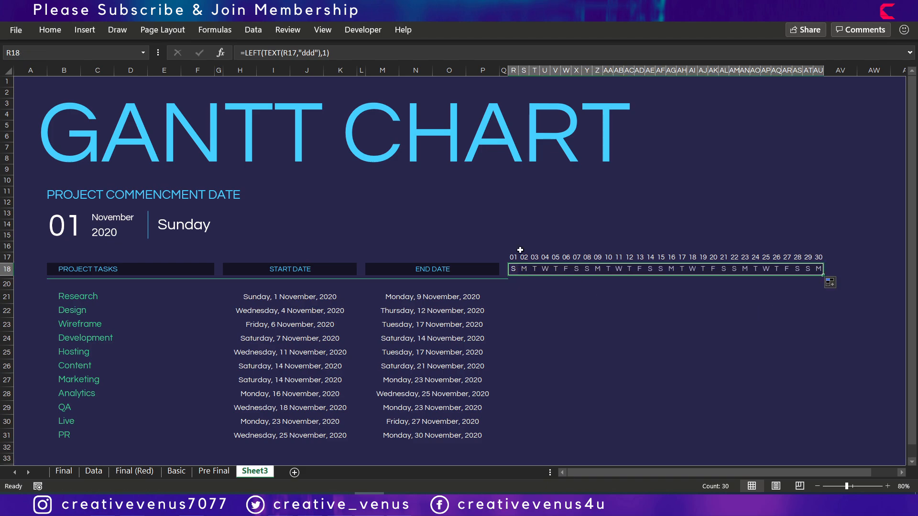
- Decrease the font size of the weekday initials in R18:AU18 by one step
left_click(50, 29)
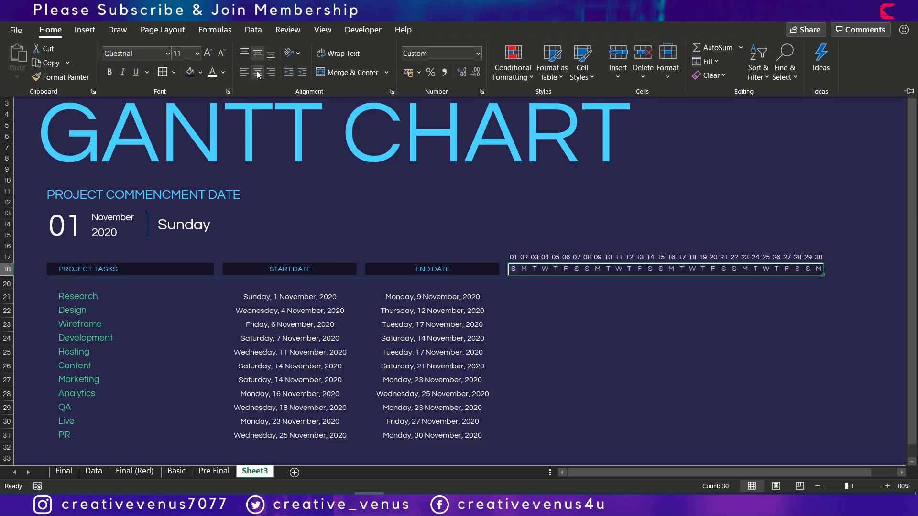
left_click(222, 54)
left_click(698, 344)
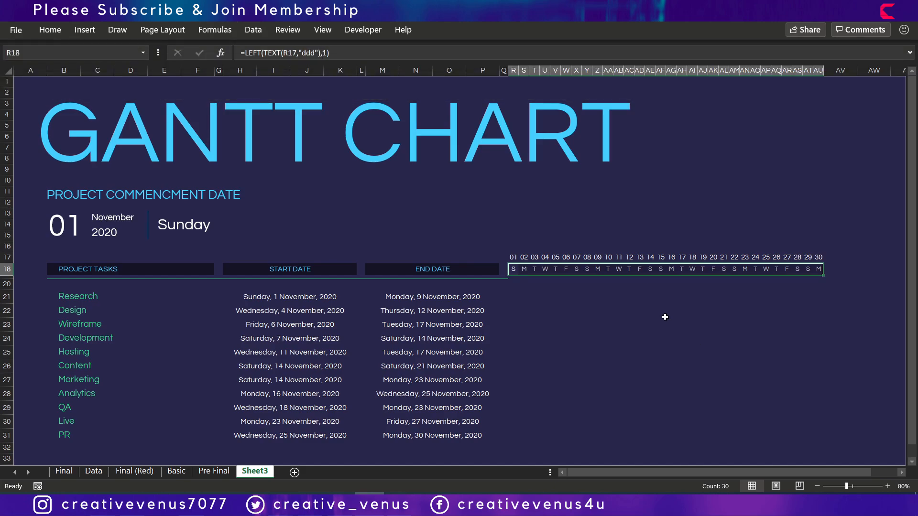
left_click(663, 315)
left_click(532, 294)
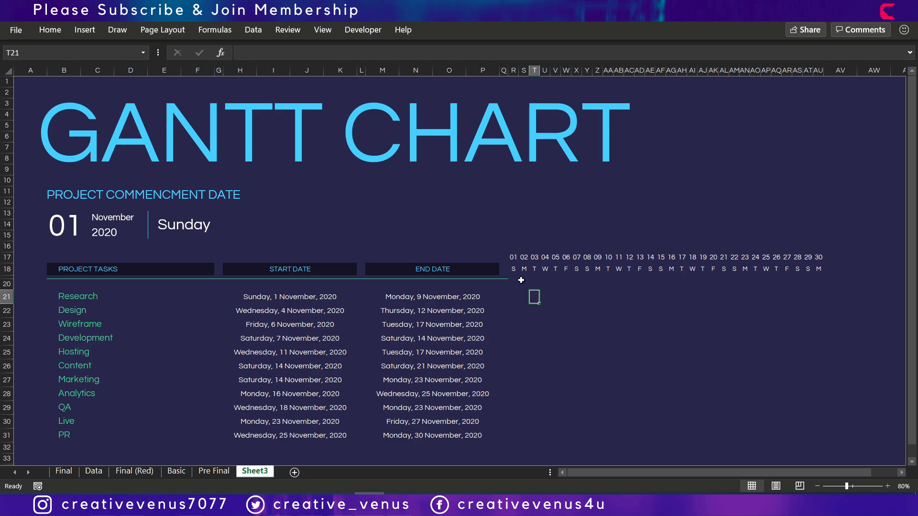
left_click(531, 309)
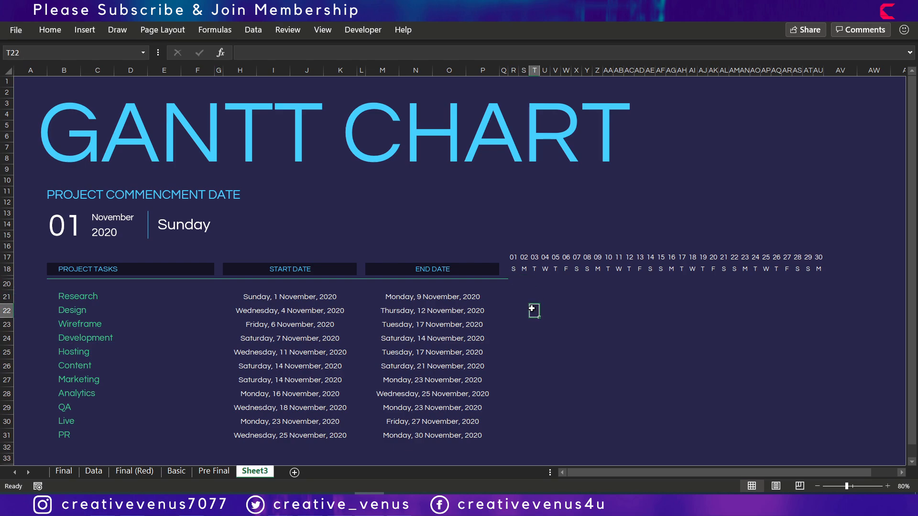
- Add a green bottom border to R19:AU19 so the line under the table headers extends below the timeline
left_click(516, 276)
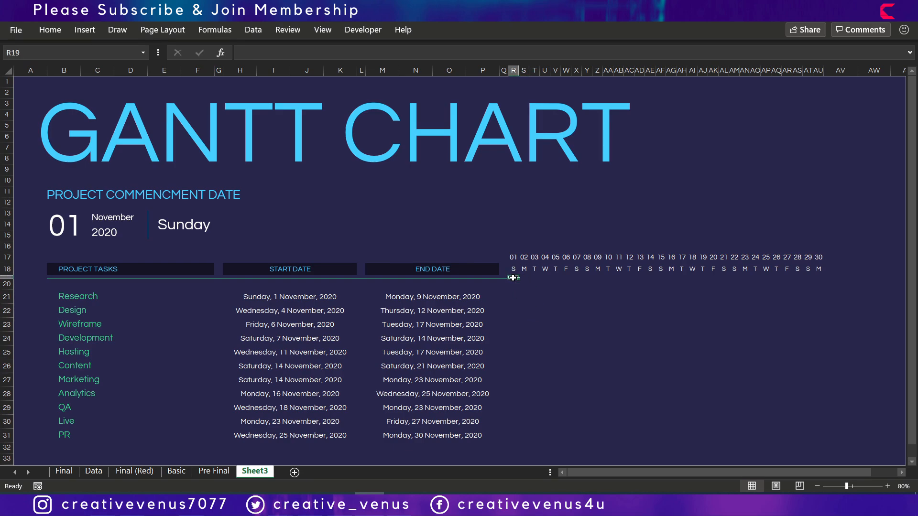
left_click_drag(513, 278, 818, 278)
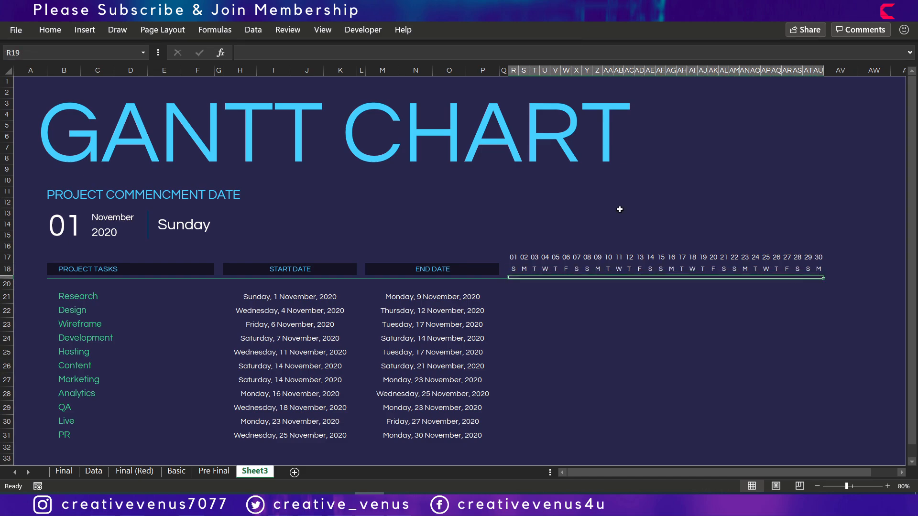
left_click(50, 29)
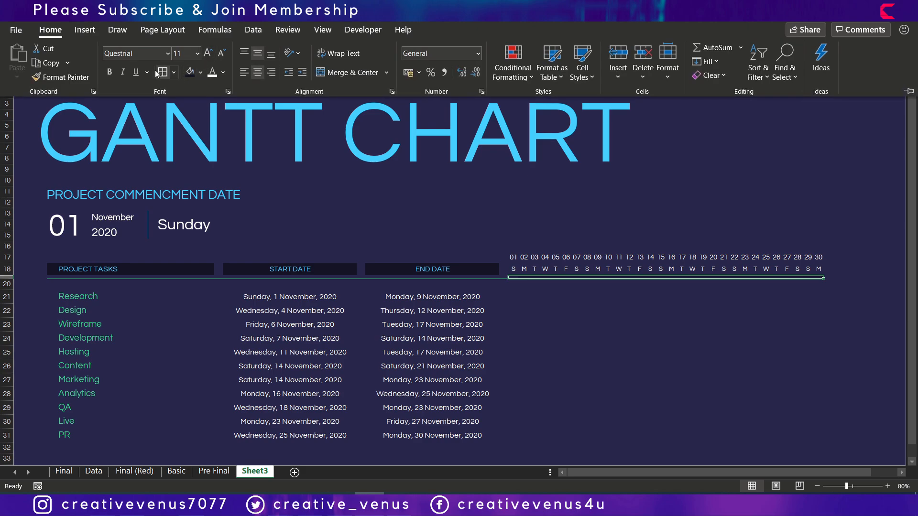
left_click(174, 72)
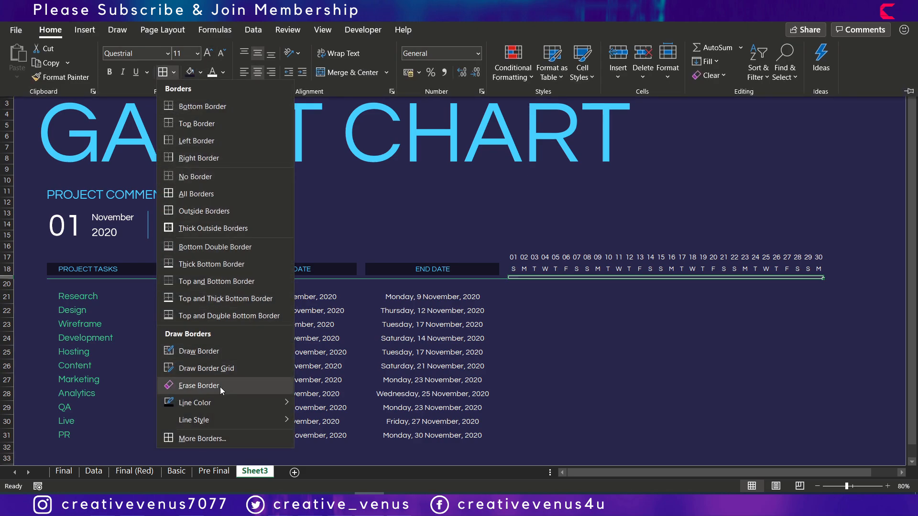
left_click(224, 438)
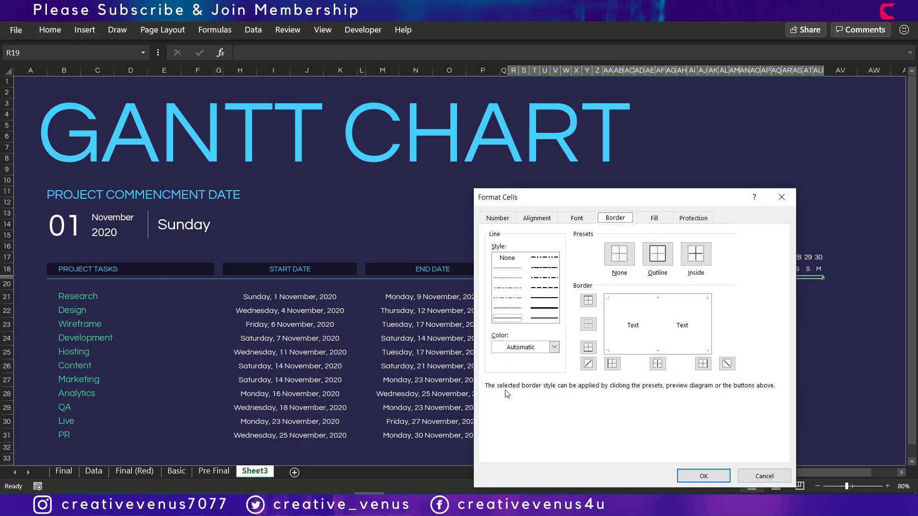
left_click(554, 347)
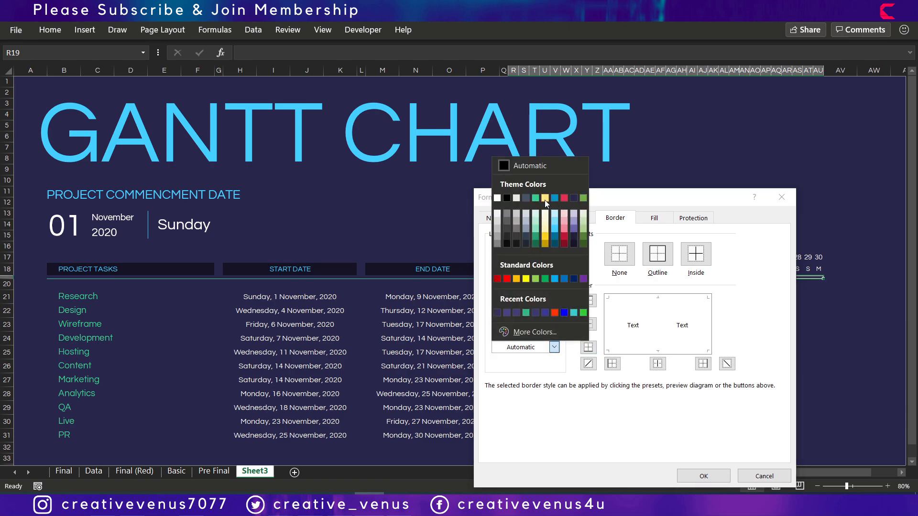
left_click(535, 198)
left_click(633, 352)
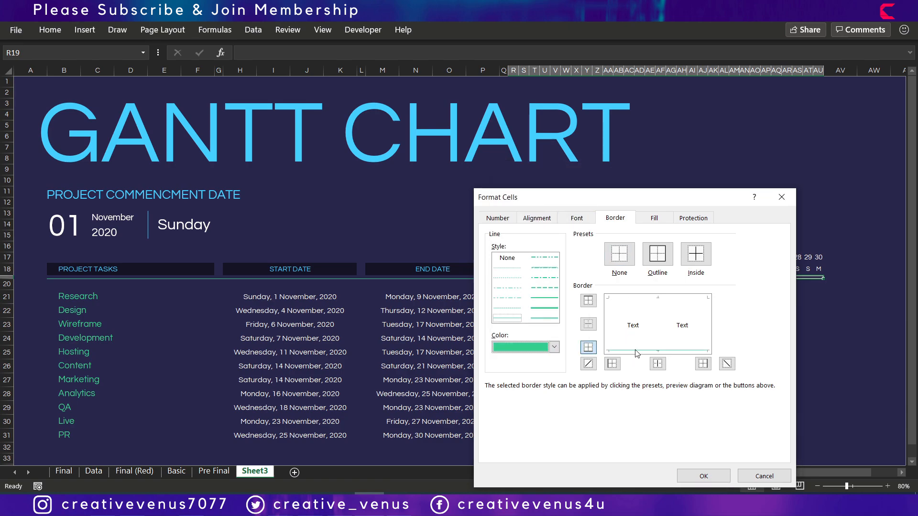
left_click(712, 479)
left_click(587, 338)
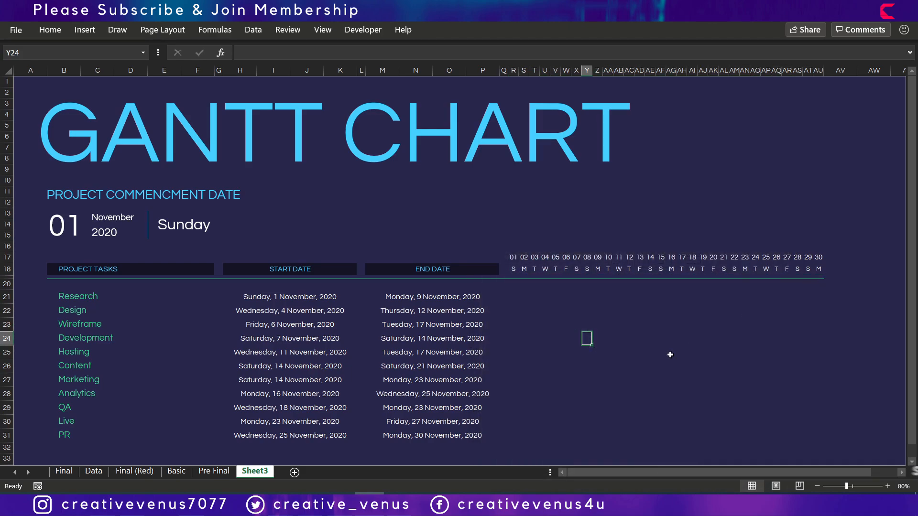
left_click(639, 365)
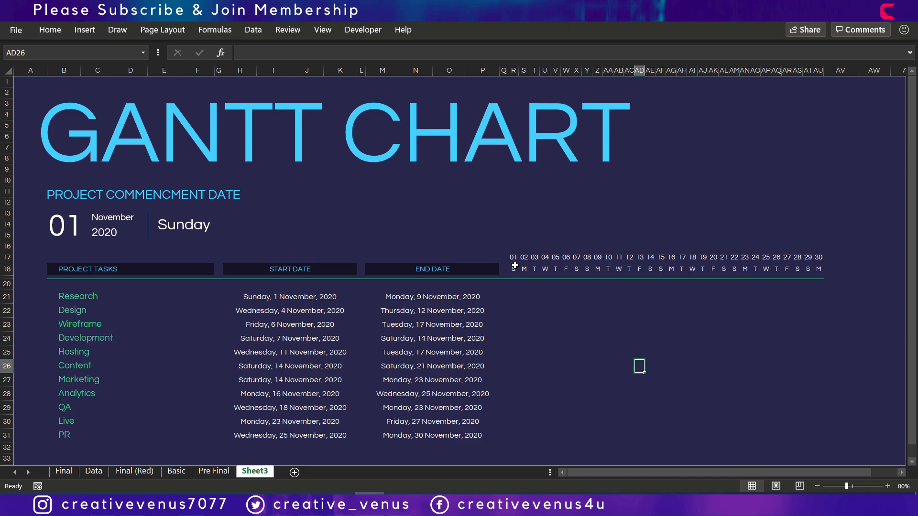
- Fill the timeline day numbers and weekday initials in R17:AU18 with the blue theme colour
left_click_drag(512, 258, 819, 269)
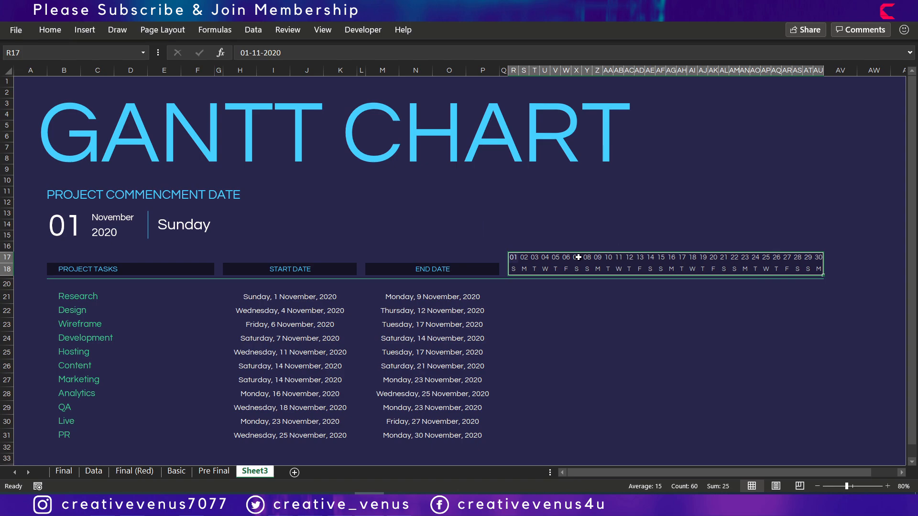
left_click(50, 29)
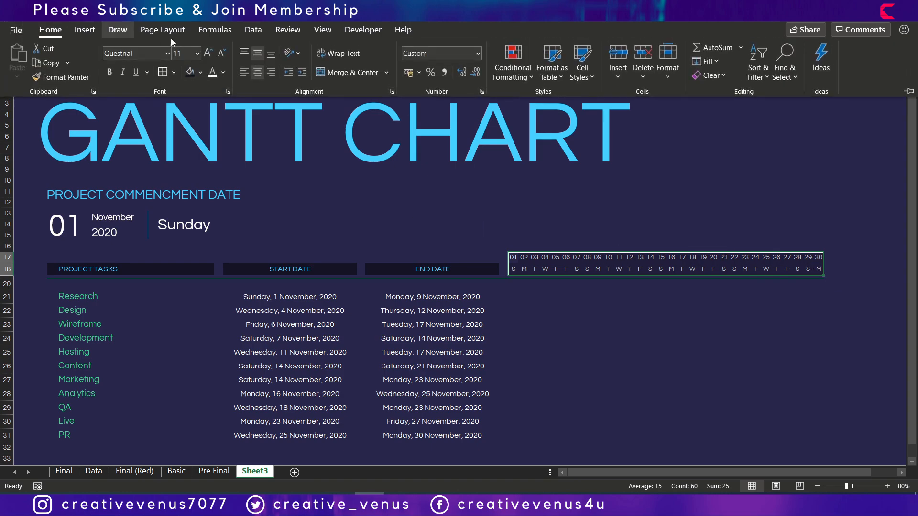
left_click(200, 72)
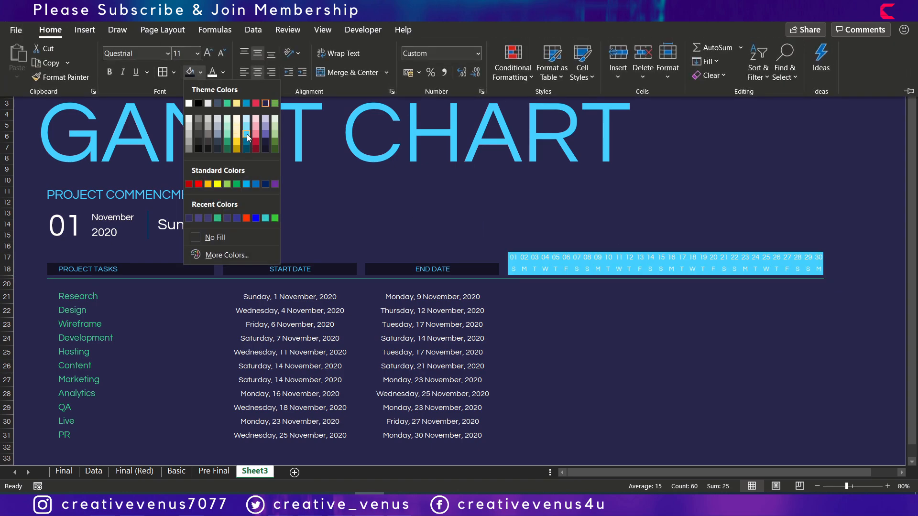
left_click(249, 105)
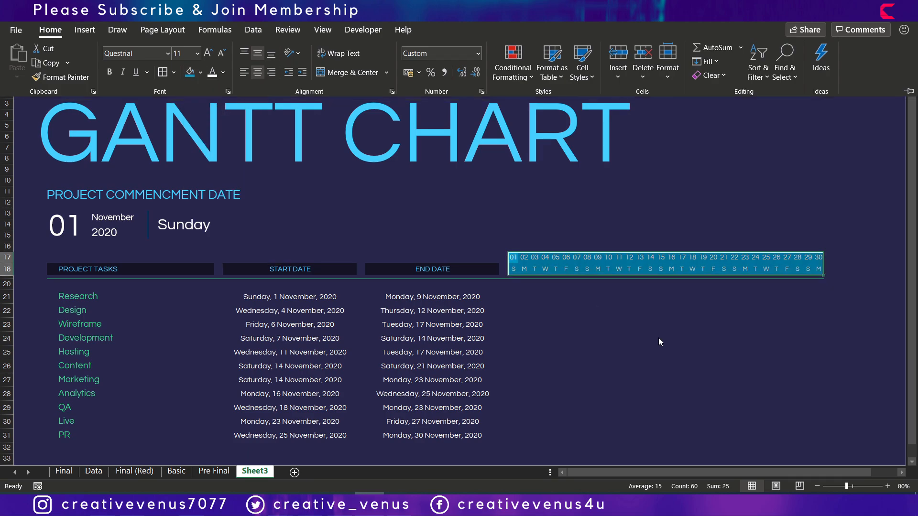
- Fill every second timeline column in rows 17 and 18, from S to AU, with a darker shade of the blue
left_click(533, 259)
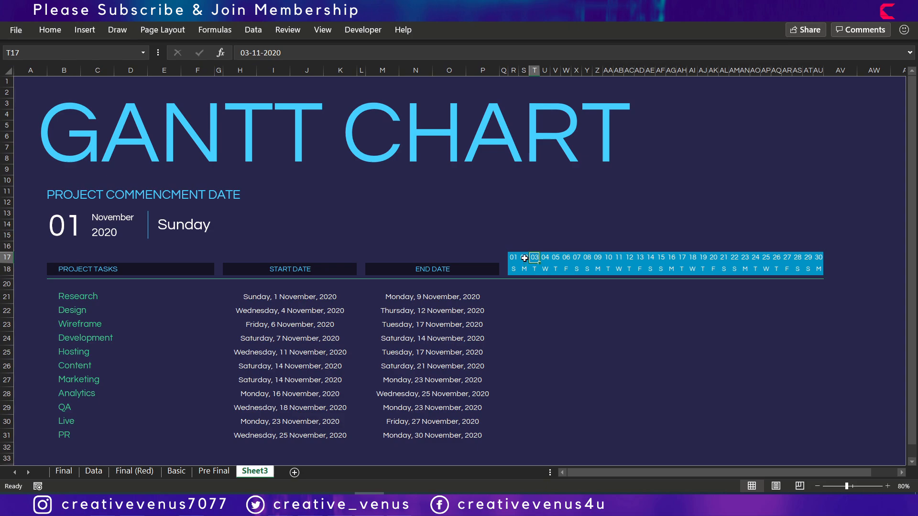
left_click_drag(524, 258, 693, 268)
left_click_drag(714, 258, 819, 270)
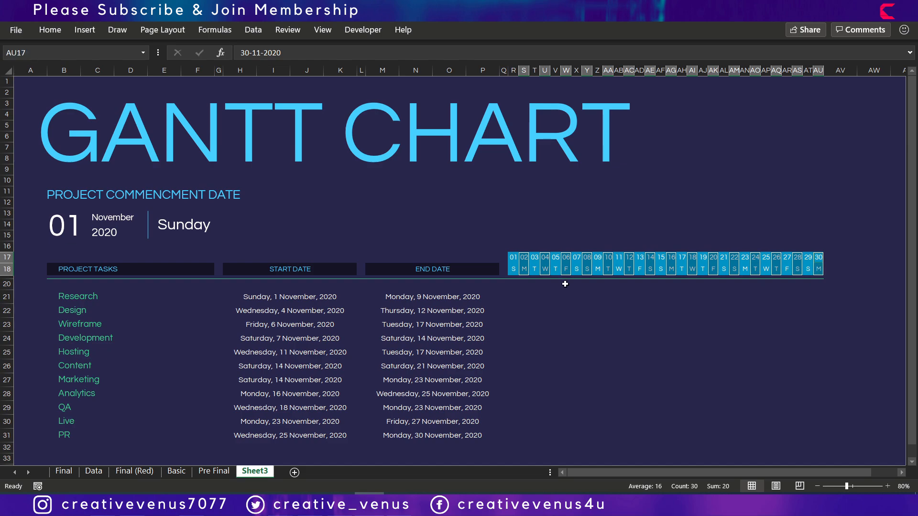
left_click(53, 30)
left_click(202, 73)
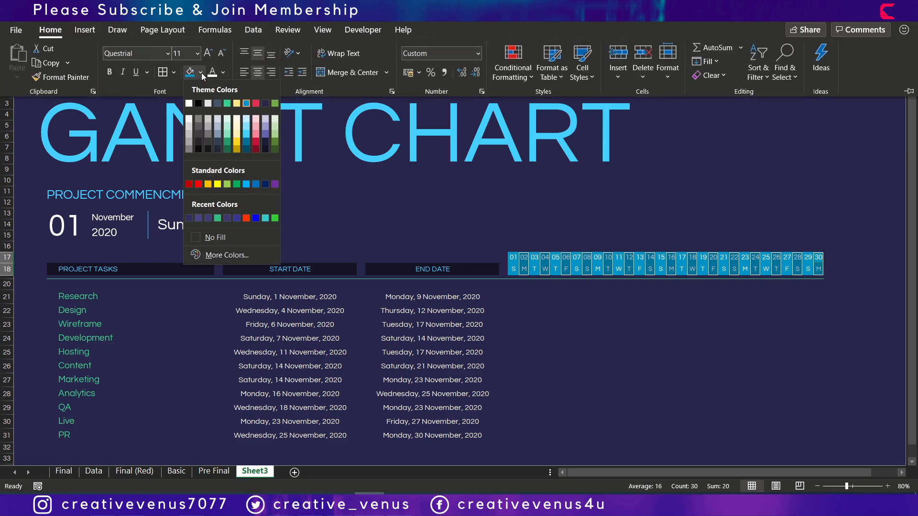
left_click(247, 141)
left_click(629, 338)
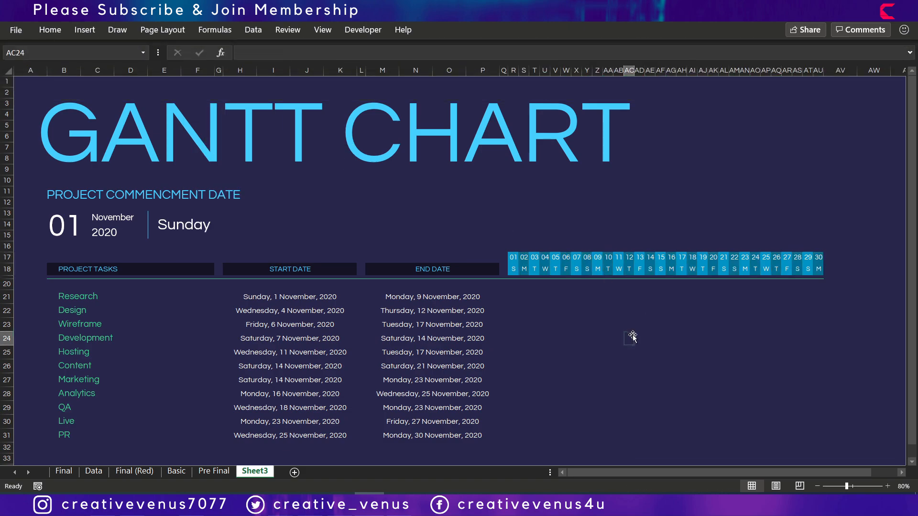
left_click(732, 309)
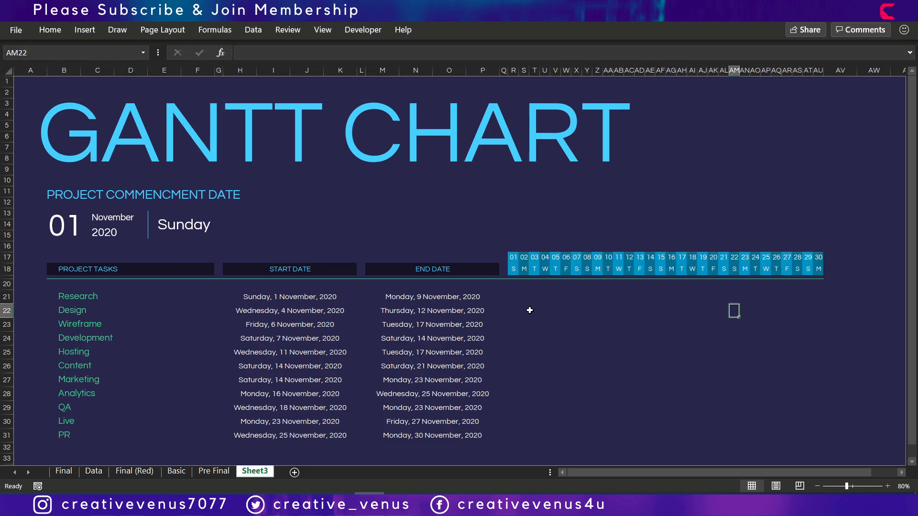
- Merge and center R16:AU16 above the timeline day numbers
left_click(514, 297)
left_click_drag(514, 246, 822, 246)
left_click(50, 30)
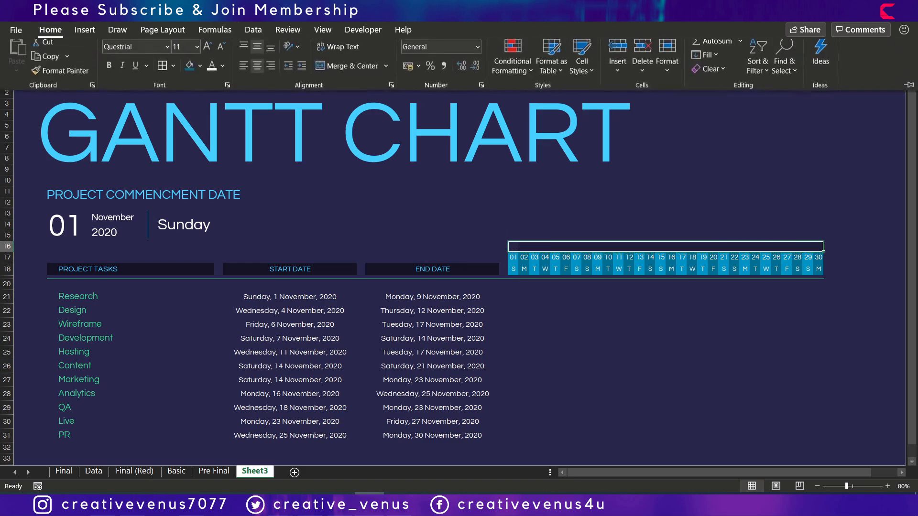
left_click(344, 74)
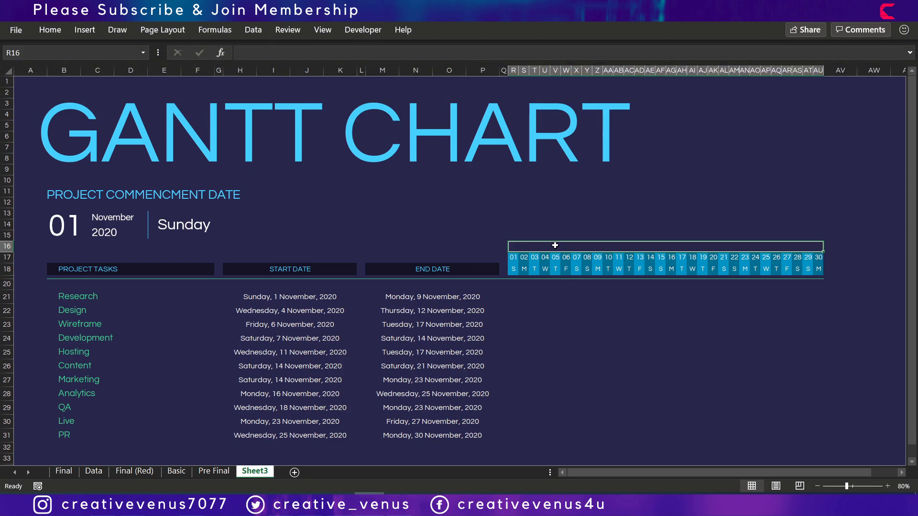
- Enter =R17 in the merged cell R16 and colour its text white
type("=")
left_click(511, 258)
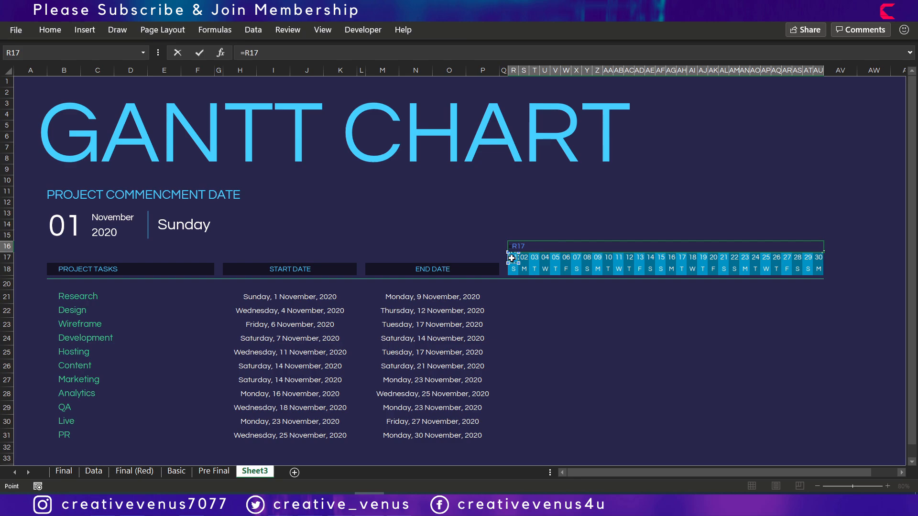
key("ctrl+Return")
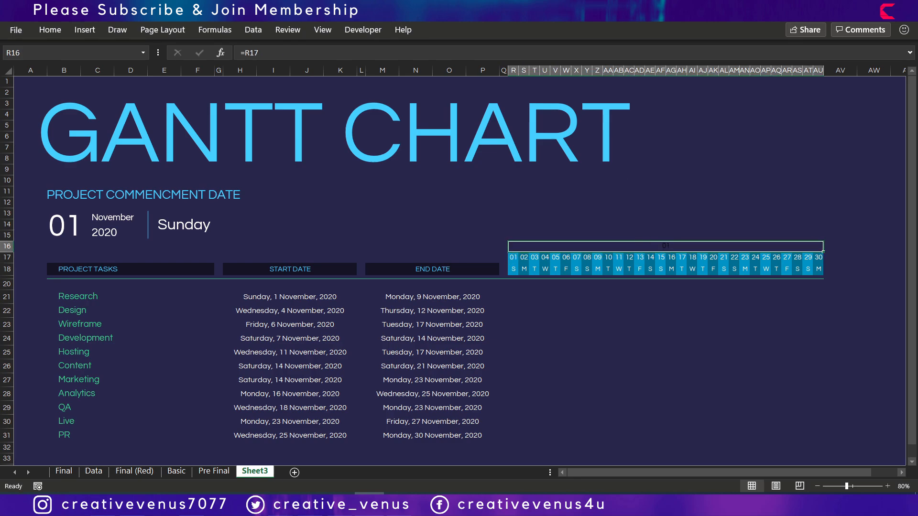
left_click(50, 29)
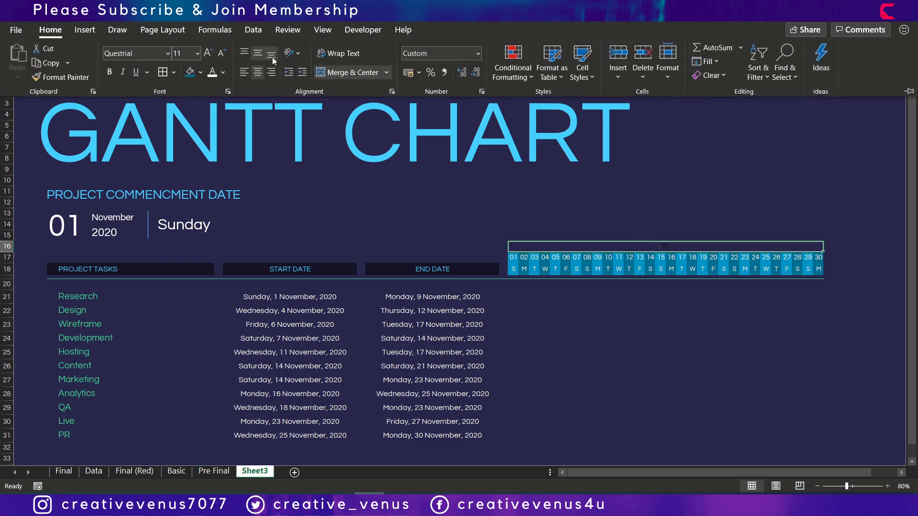
left_click(213, 77)
left_click(679, 244)
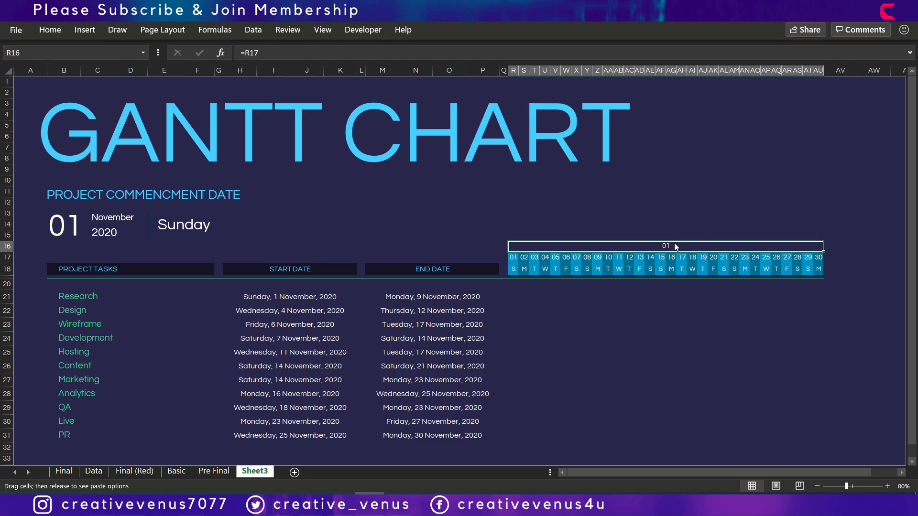
- Apply the custom number format mmm to the merged cell R16 above the timeline
right_click(662, 245)
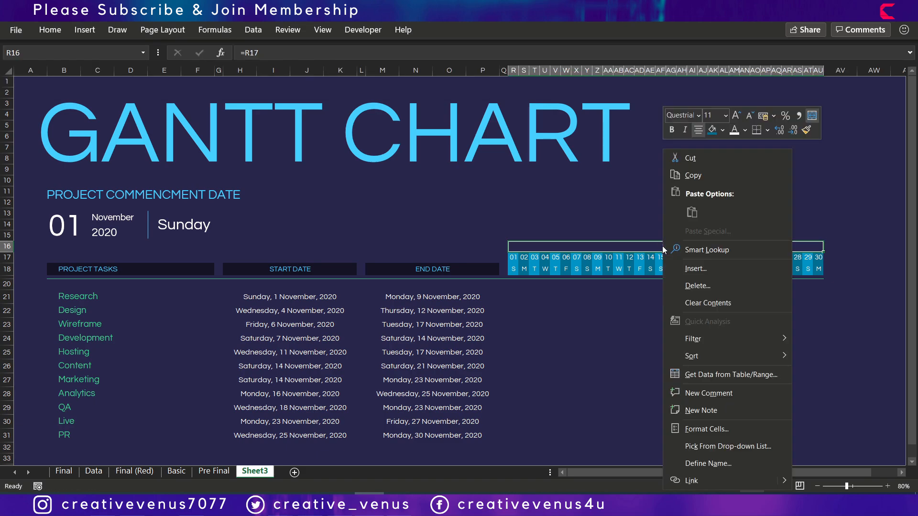
left_click(706, 430)
left_click(570, 218)
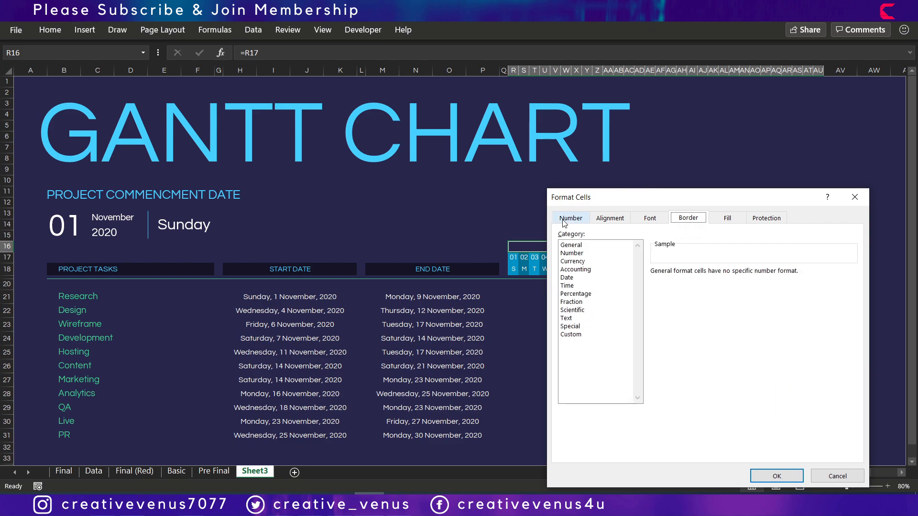
left_click_drag(603, 197, 229, 176)
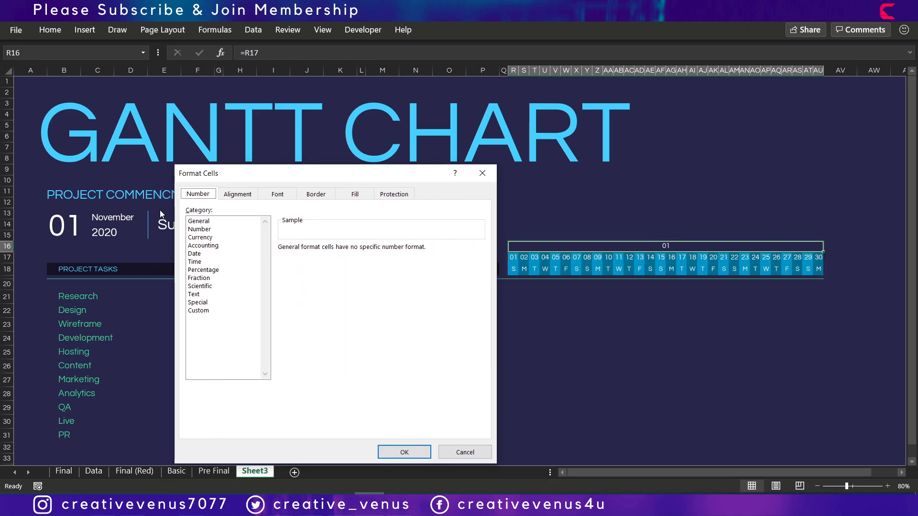
left_click(199, 311)
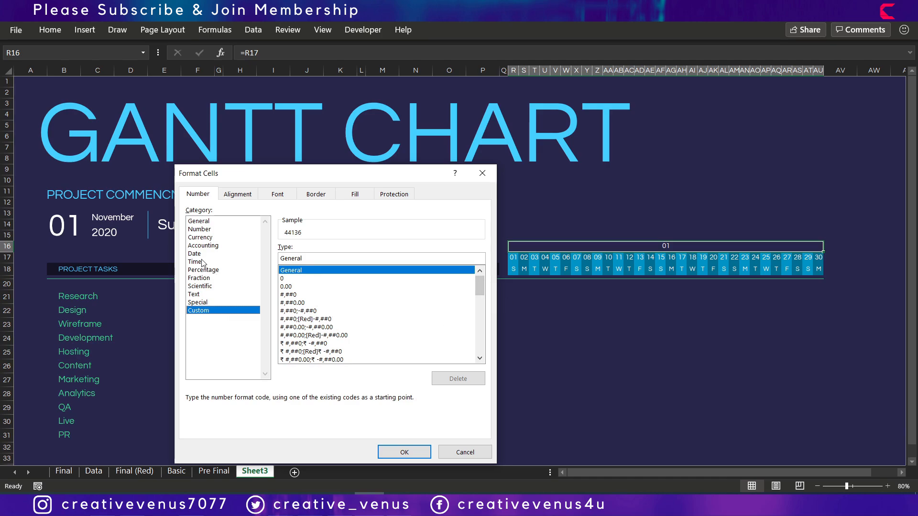
left_click(194, 254)
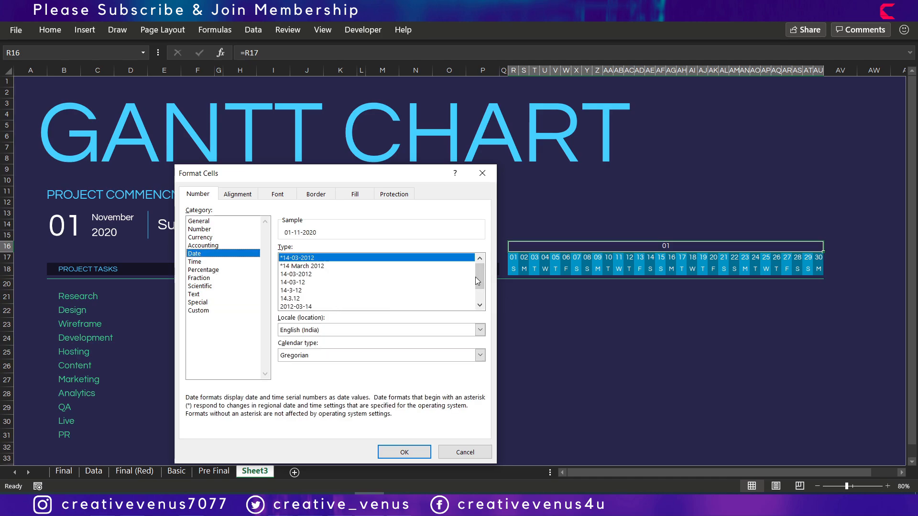
scroll(482, 306, "down", 1)
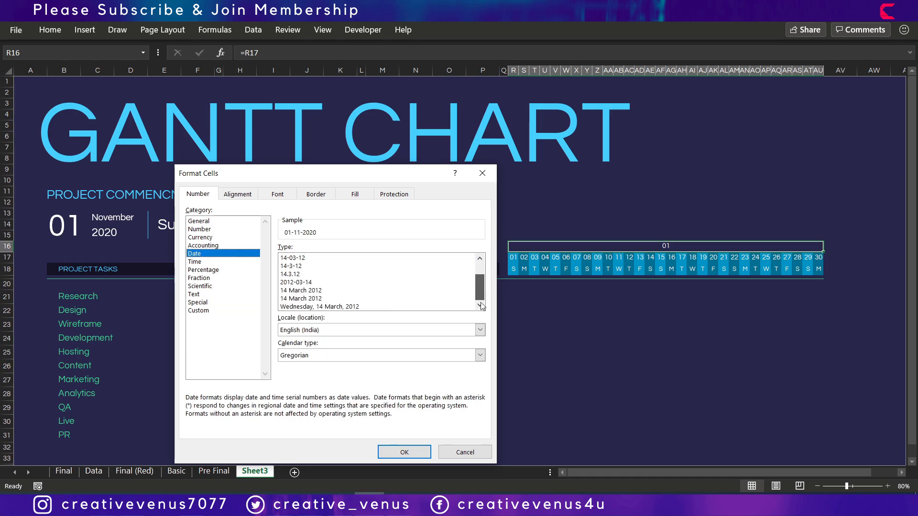
left_click(199, 311)
left_click_drag(479, 298, 490, 341)
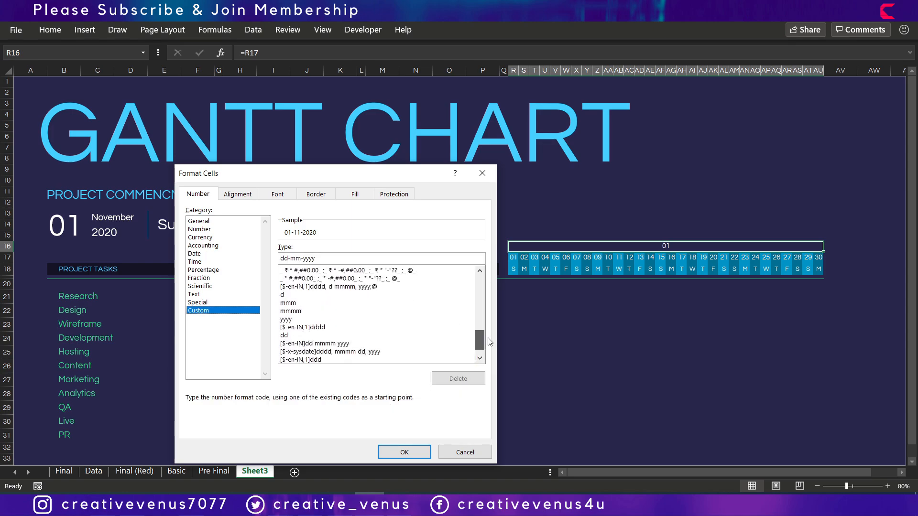
left_click(288, 303)
left_click(402, 452)
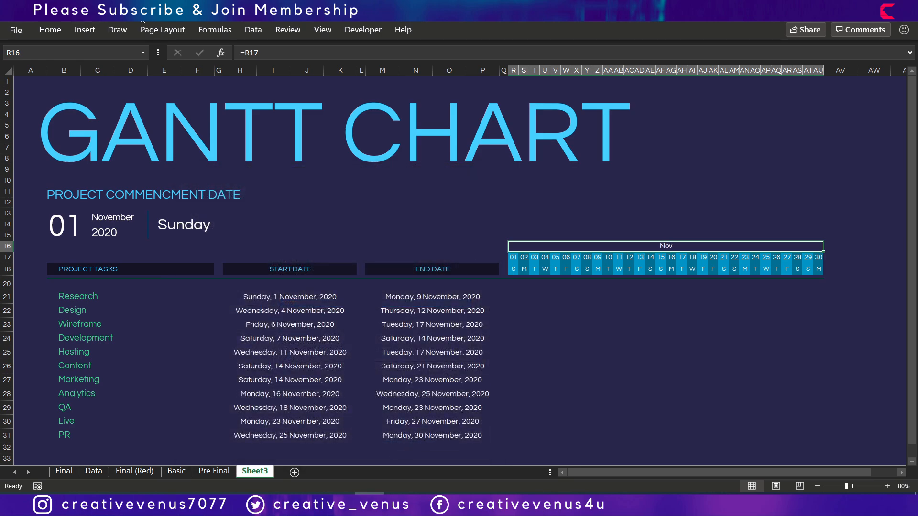
- Set the font size of the month label in merged cell R16 to 12
left_click(50, 30)
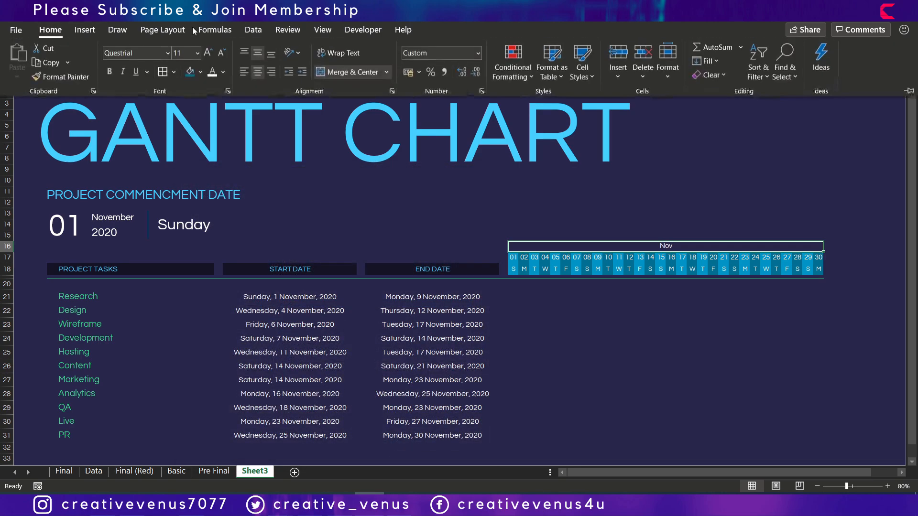
left_click(209, 54)
left_click(209, 54)
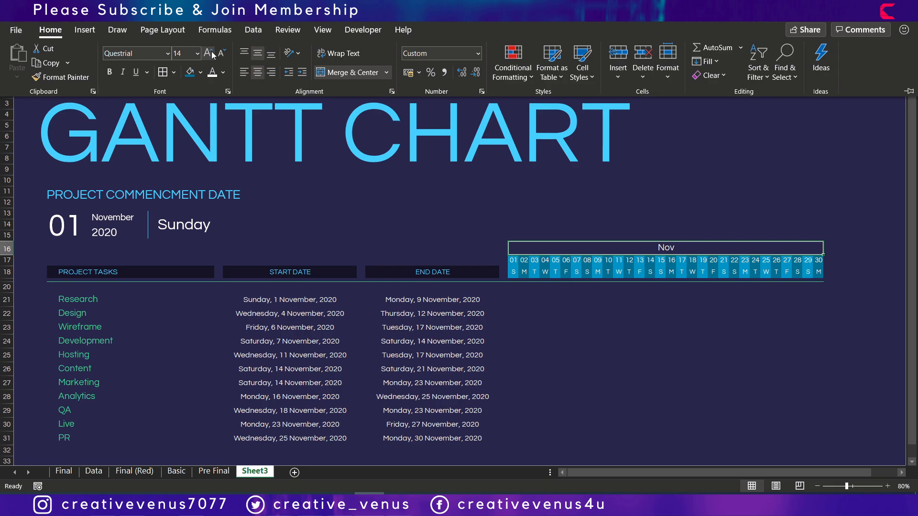
left_click(221, 53)
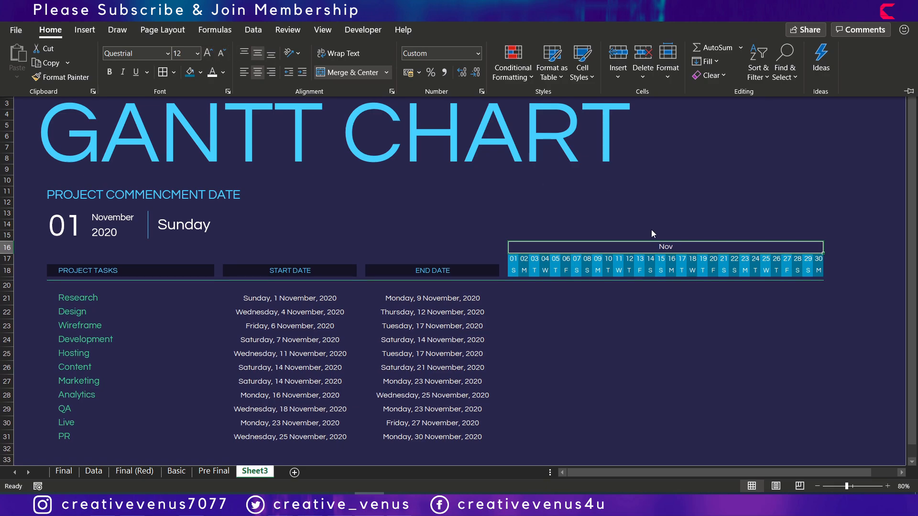
- Change the number format of merged cell R16 to the custom format mmmm to show the full month name
right_click(657, 248)
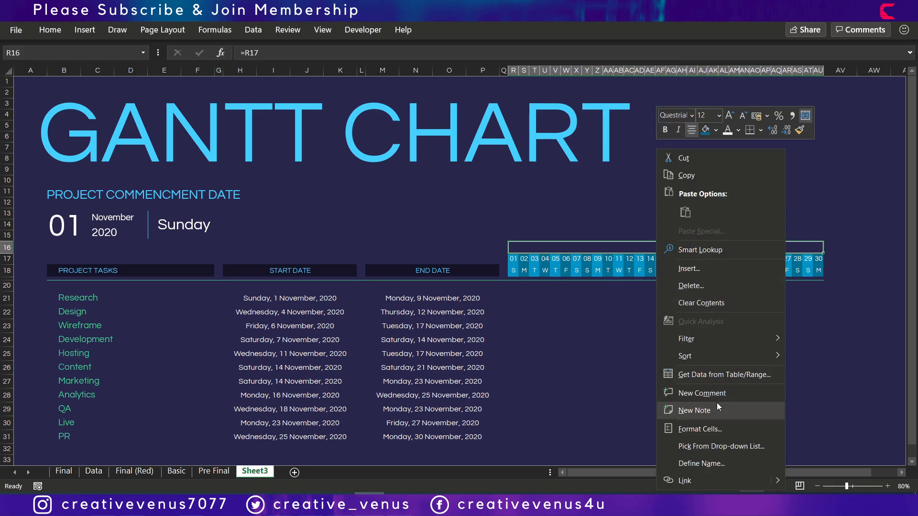
left_click(707, 431)
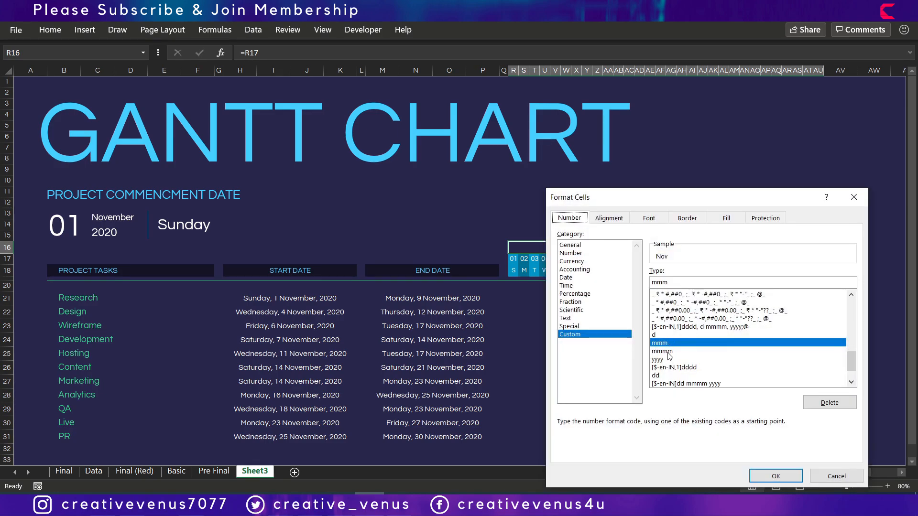
left_click(668, 352)
left_click(774, 475)
left_click(670, 381)
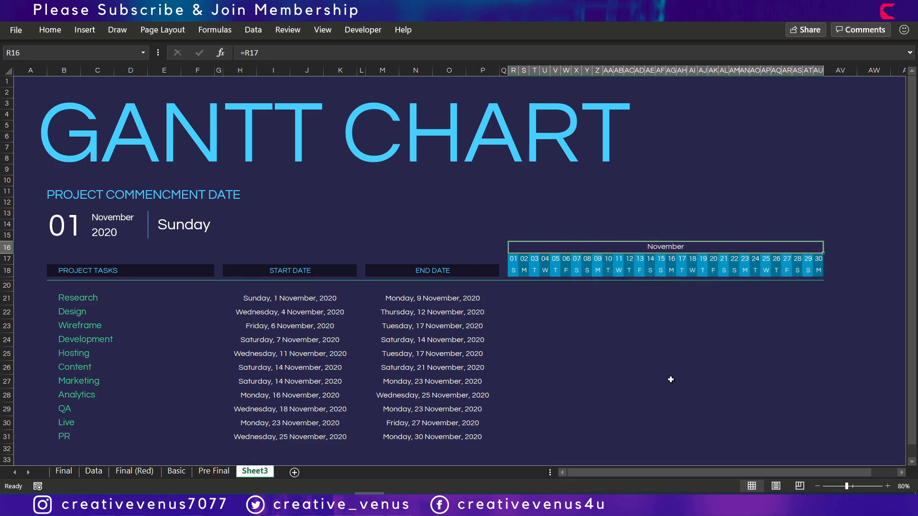
left_click(666, 251)
left_click(680, 338)
left_click(657, 249)
- Insert two blank rows at row 17, between the month label and the timeline day numbers
left_click(5, 260)
right_click(6, 260)
left_click(61, 361)
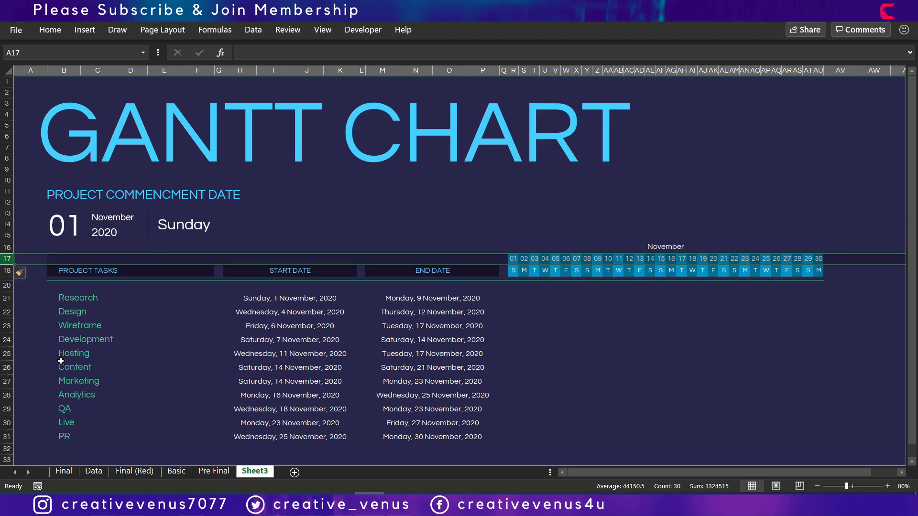
left_click(676, 380)
left_click(523, 259)
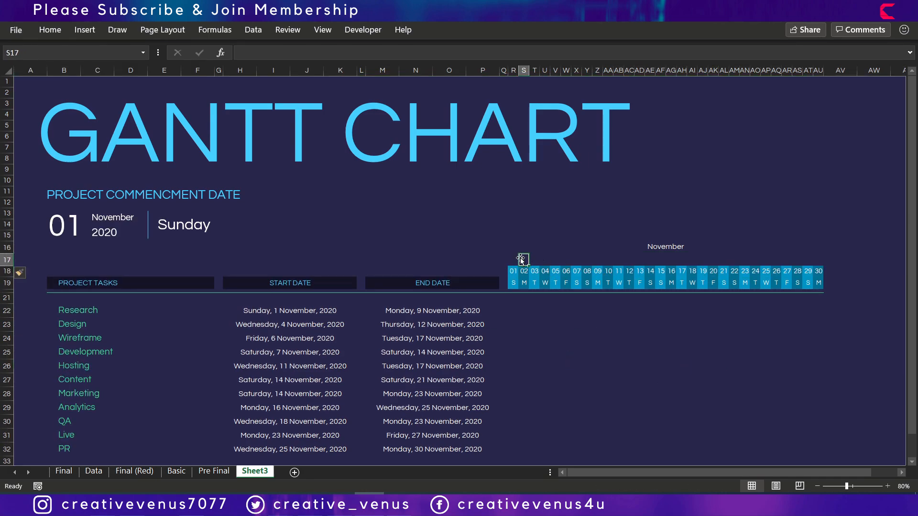
left_click(513, 247)
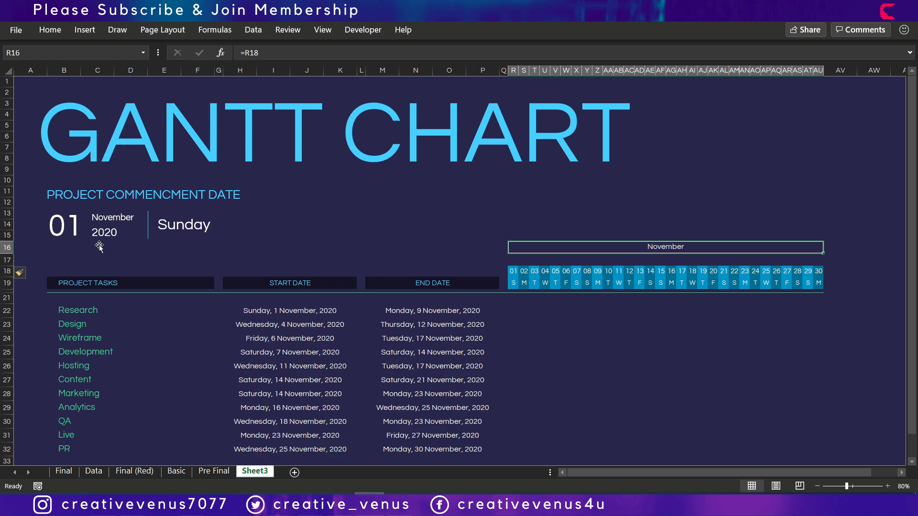
left_click(6, 260)
right_click(6, 260)
left_click(101, 355)
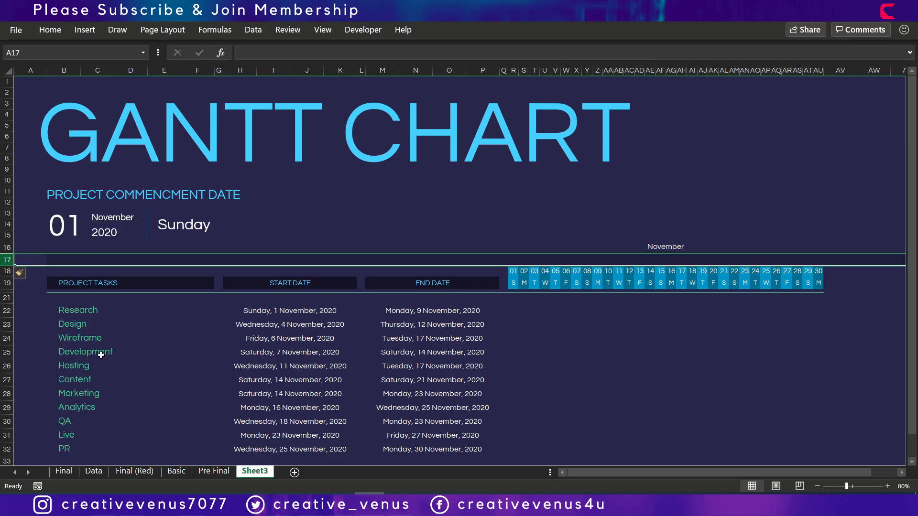
left_click(708, 368)
- Add a thin bottom border in the green theme colour to R17:AU17 beneath the month label
left_click_drag(519, 260, 814, 262)
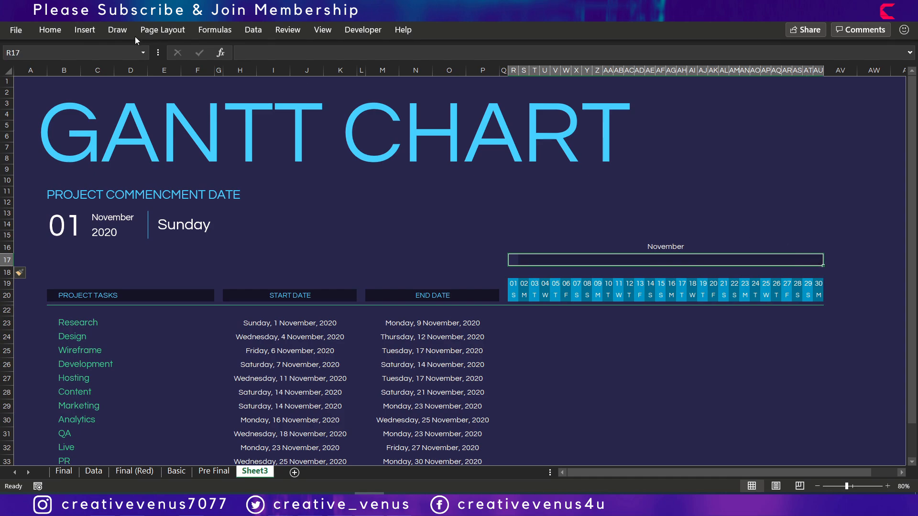
left_click(49, 30)
left_click(174, 73)
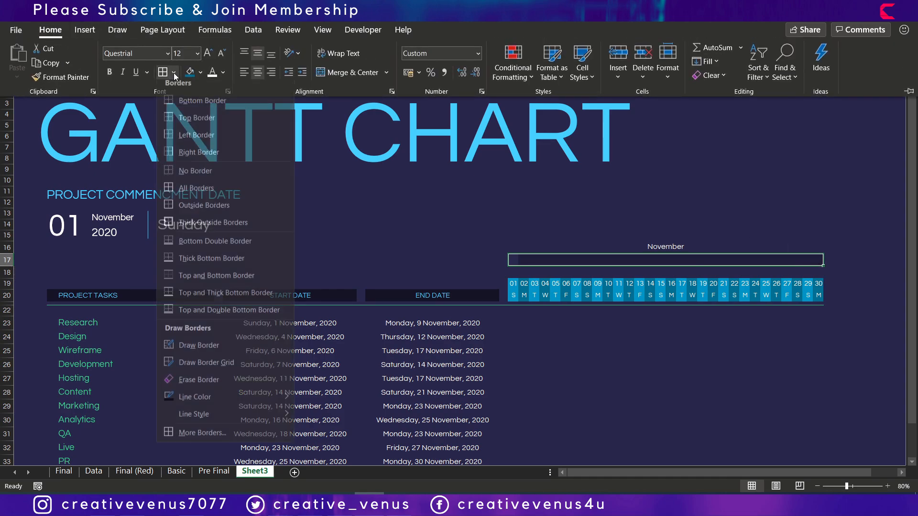
left_click(207, 438)
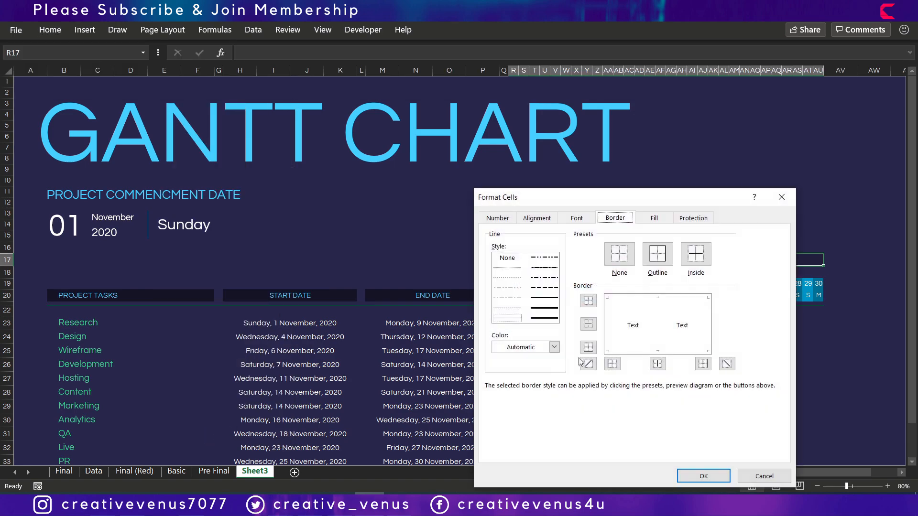
left_click(554, 347)
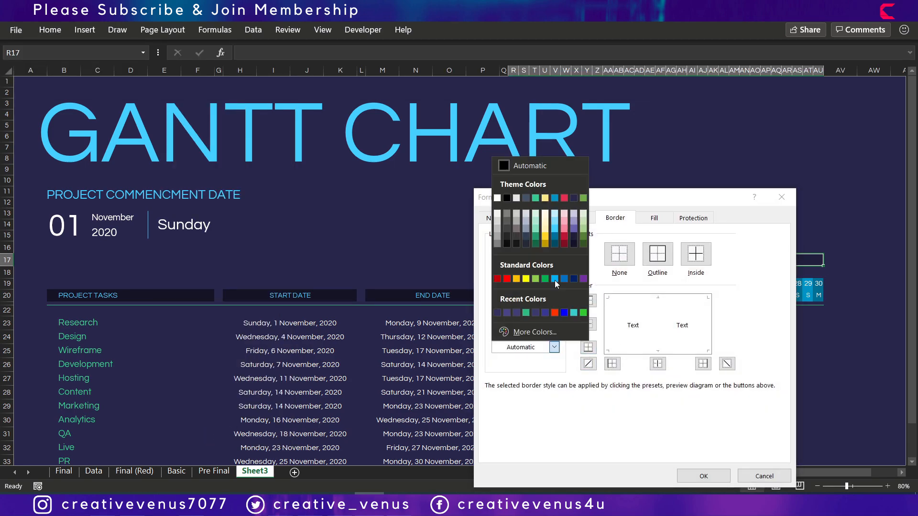
left_click(537, 197)
left_click(631, 351)
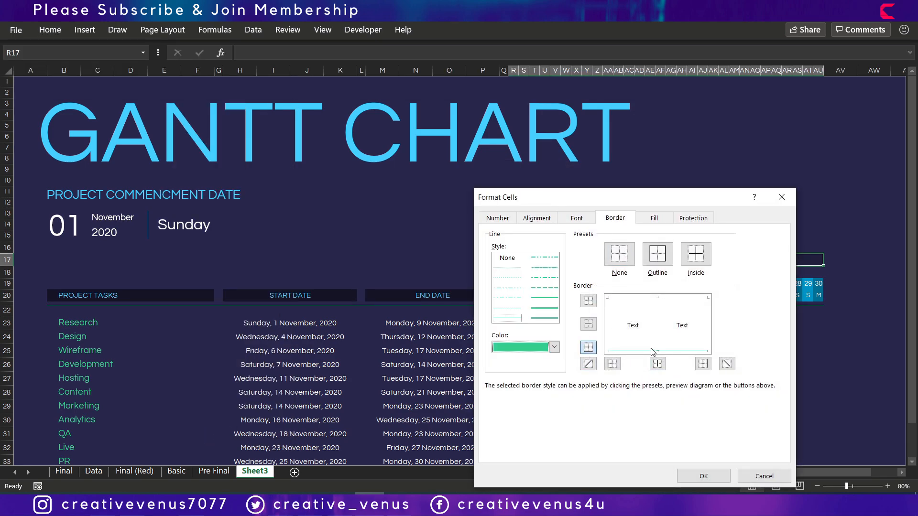
left_click(719, 480)
left_click(681, 378)
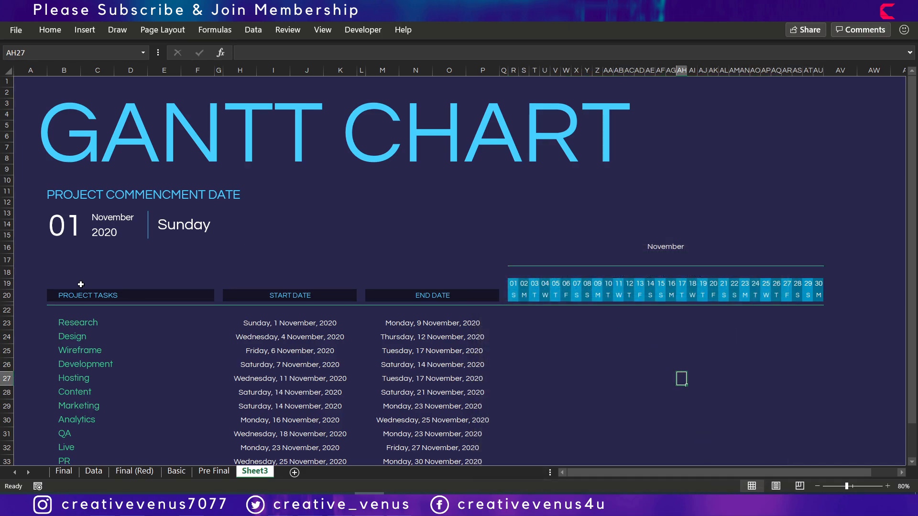
- Shrink the heights of blank rows 17 and 18 to leave only a narrow gap above the day numbers
left_click_drag(8, 267, 10, 259)
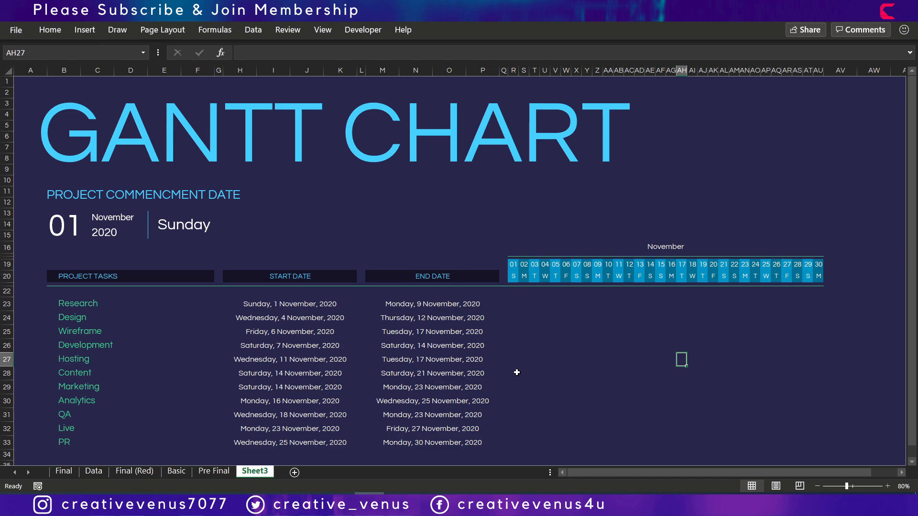
left_click(598, 375)
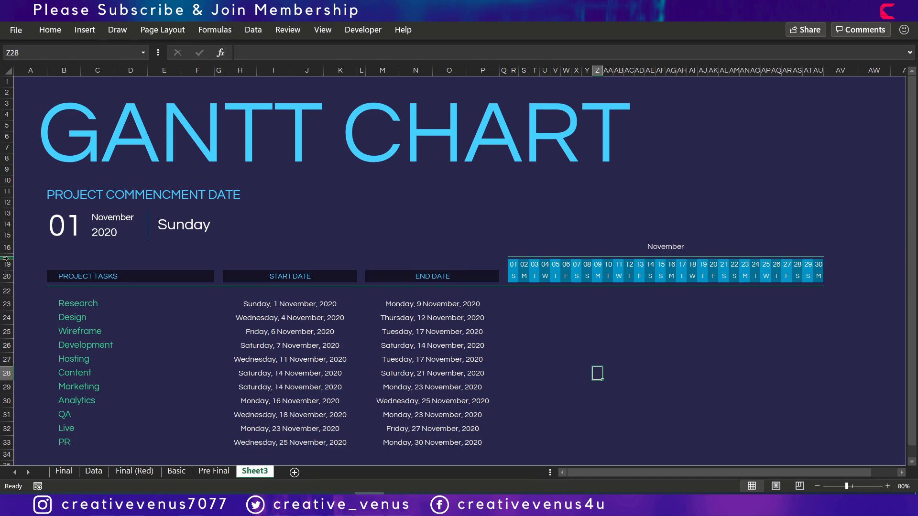
left_click_drag(9, 261, 9, 263)
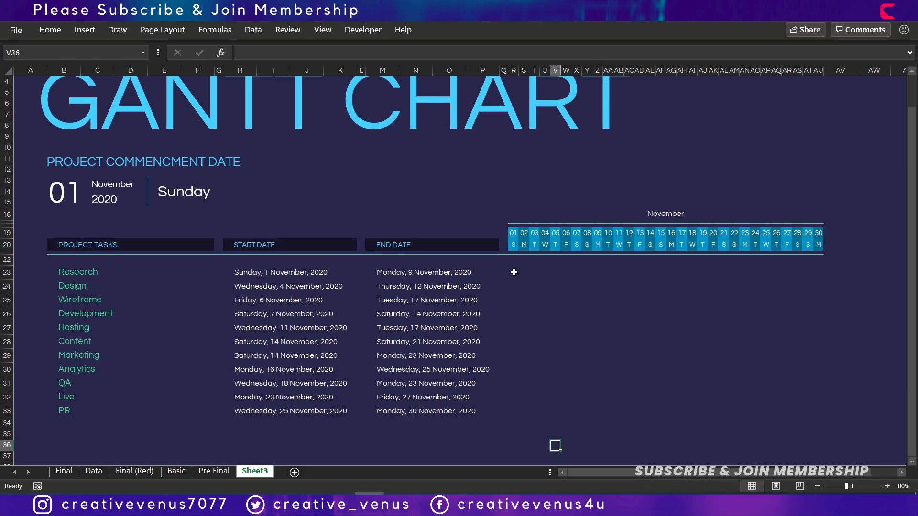
left_click_drag(513, 272, 815, 410)
left_click(556, 288)
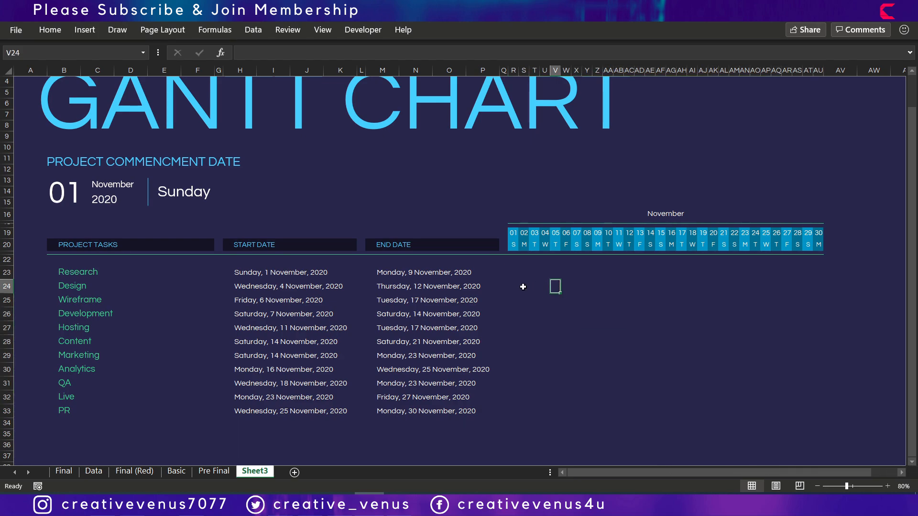
left_click_drag(523, 287, 662, 286)
left_click(566, 327)
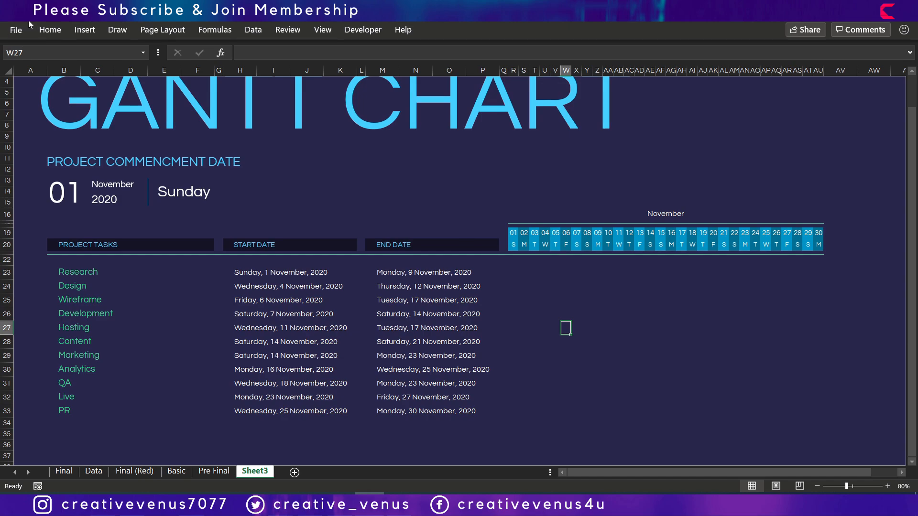
left_click(49, 30)
left_click(569, 260)
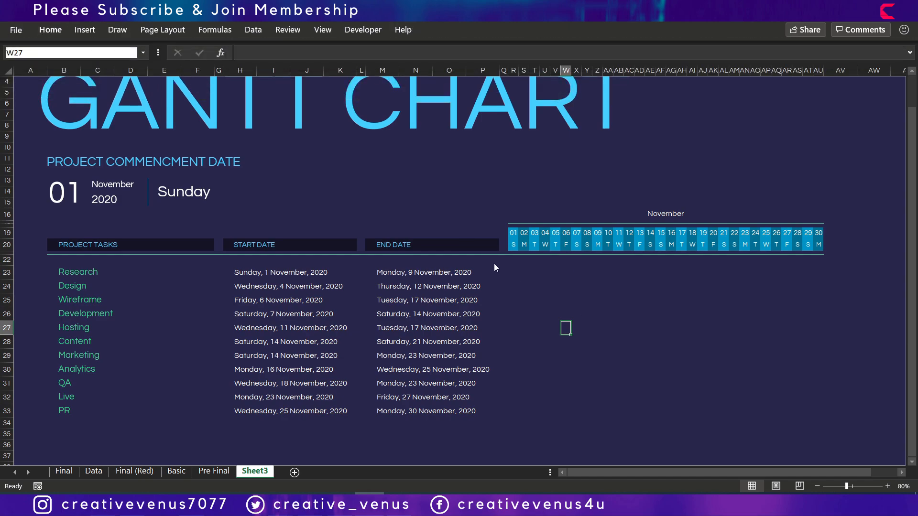
- Start a new conditional formatting rule for R23:AU33 that uses a formula to determine which cells to format
left_click(515, 272)
left_click_drag(513, 273, 817, 405)
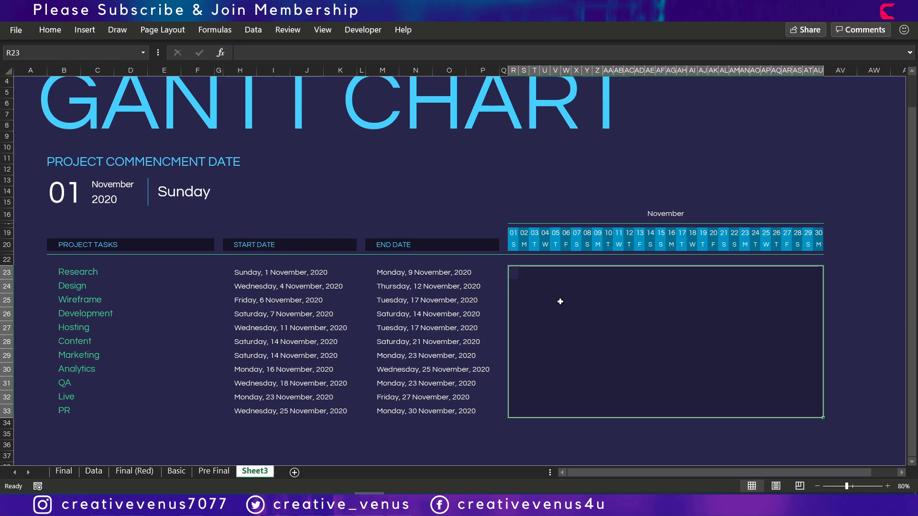
left_click(57, 32)
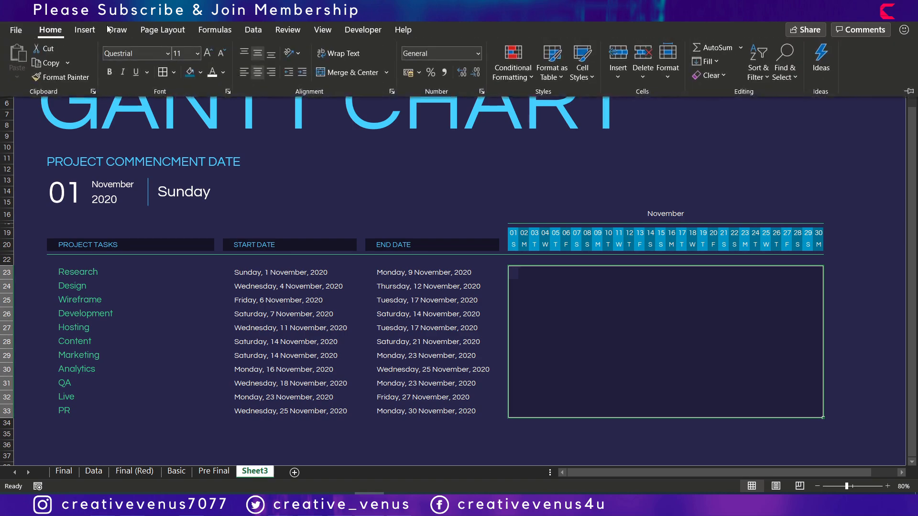
left_click(512, 67)
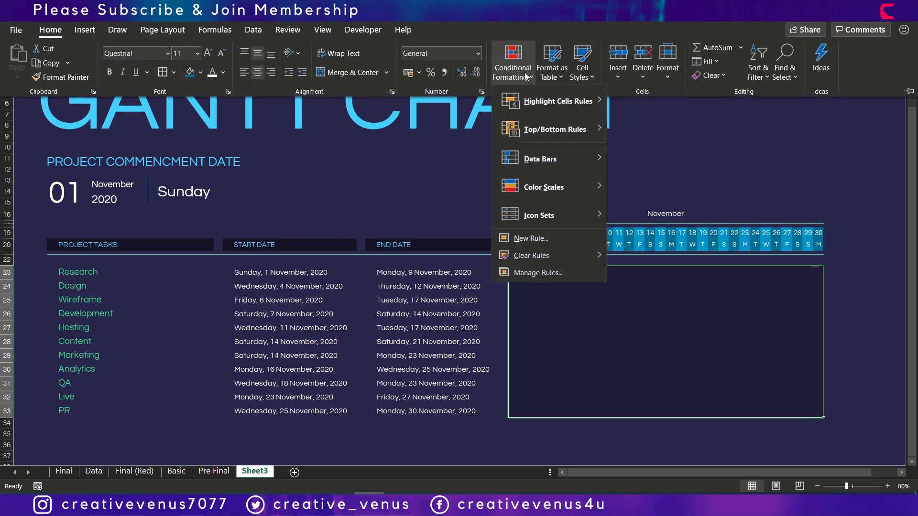
left_click(546, 236)
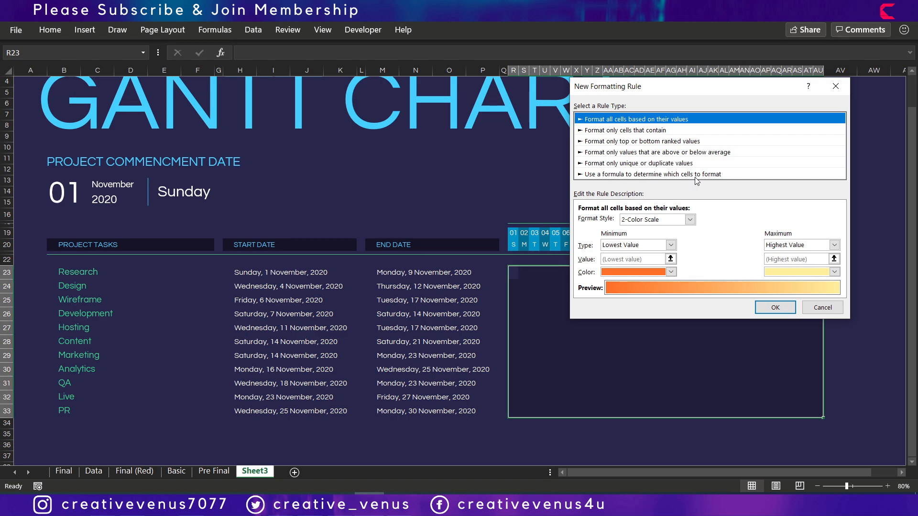
left_click(660, 174)
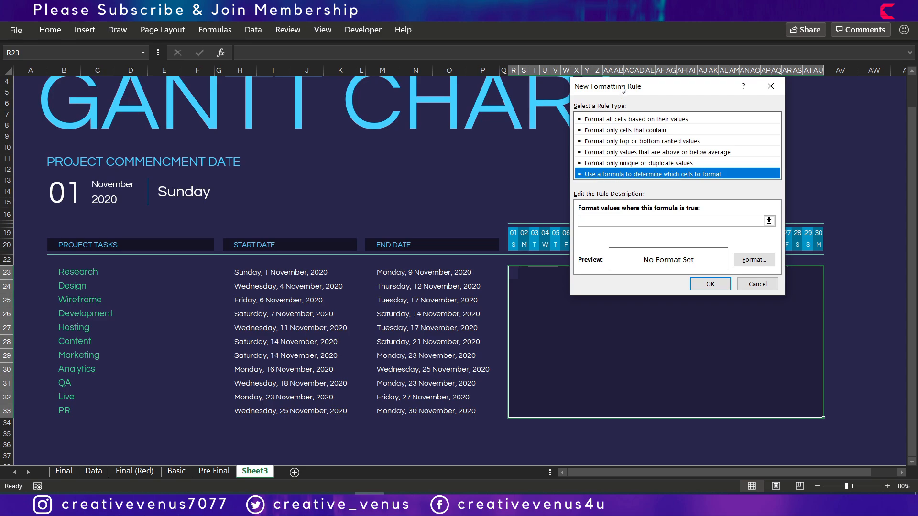
left_click_drag(625, 89, 660, 168)
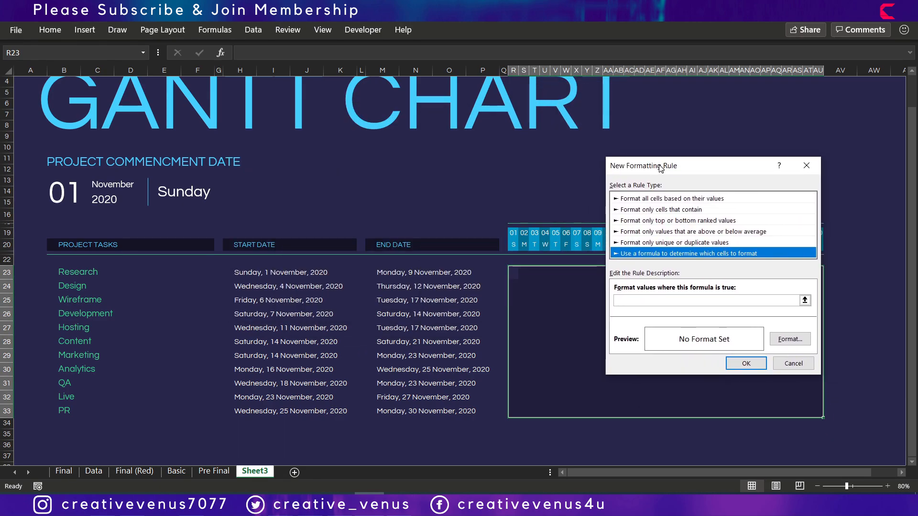
left_click(635, 301)
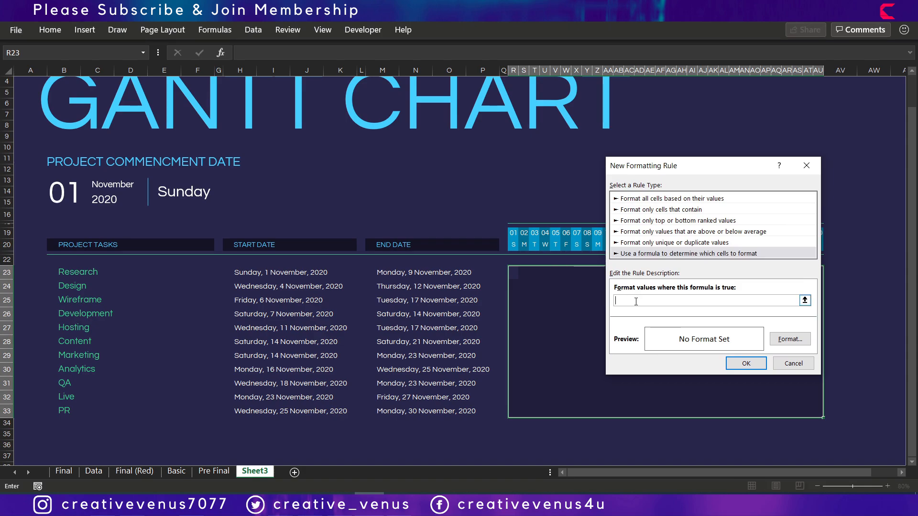
- Enter =and($R$19>=$H$23,$M$23<=$M$23) as the rule formula, referencing the first timeline day and the first task's start and end dates
type("=and(")
left_click(512, 233)
type(">=")
left_click(283, 273)
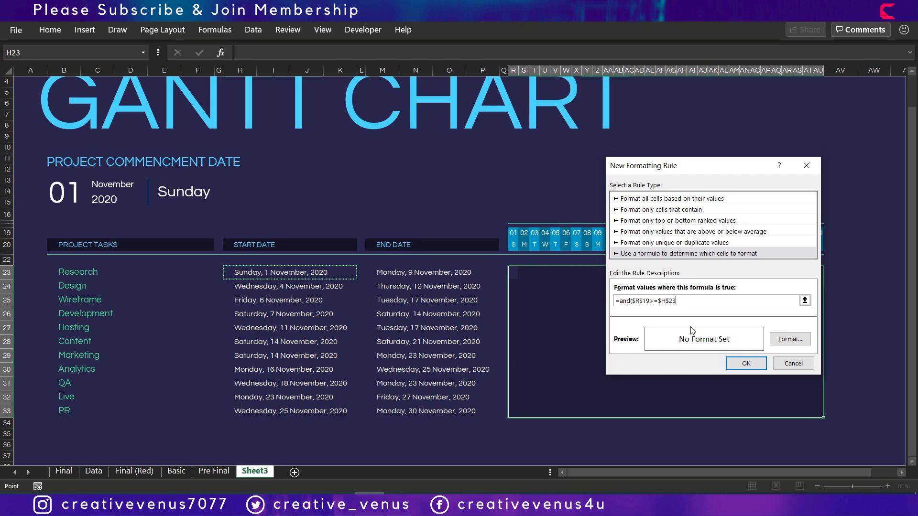
type(",")
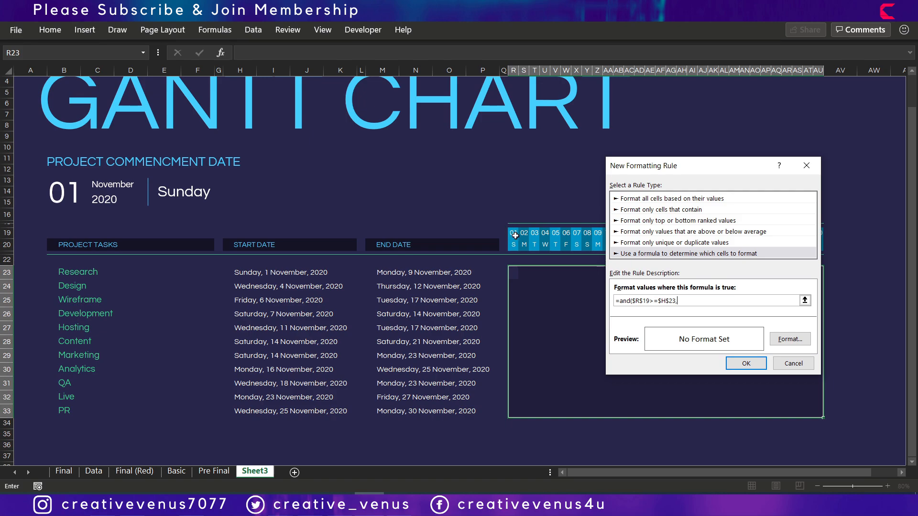
left_click(408, 273)
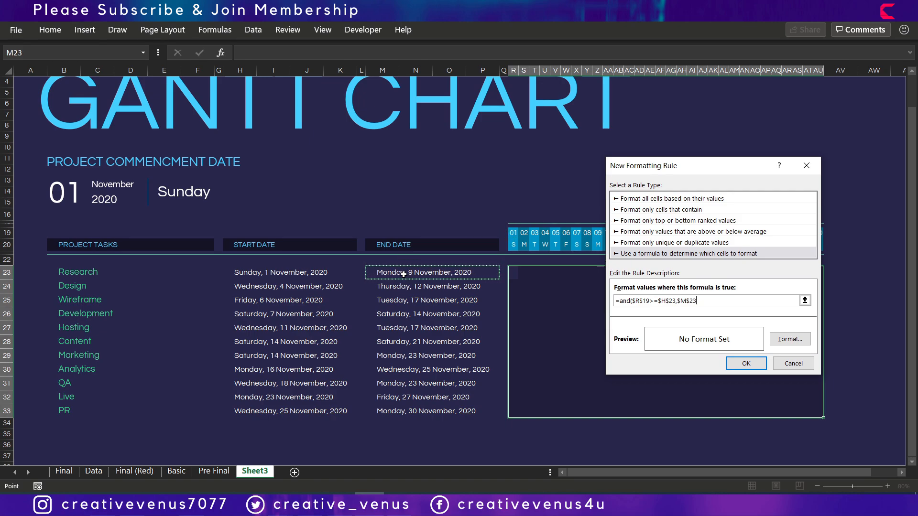
type("<")
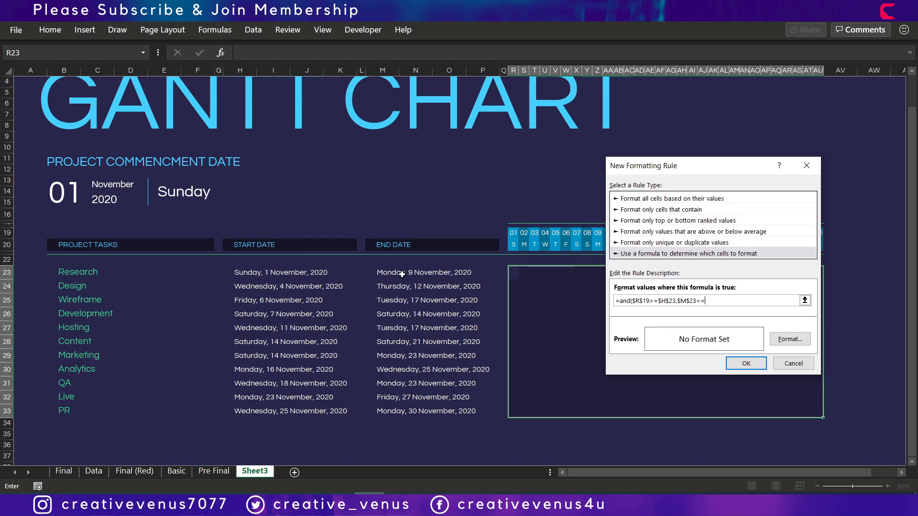
type("=")
left_click(402, 273)
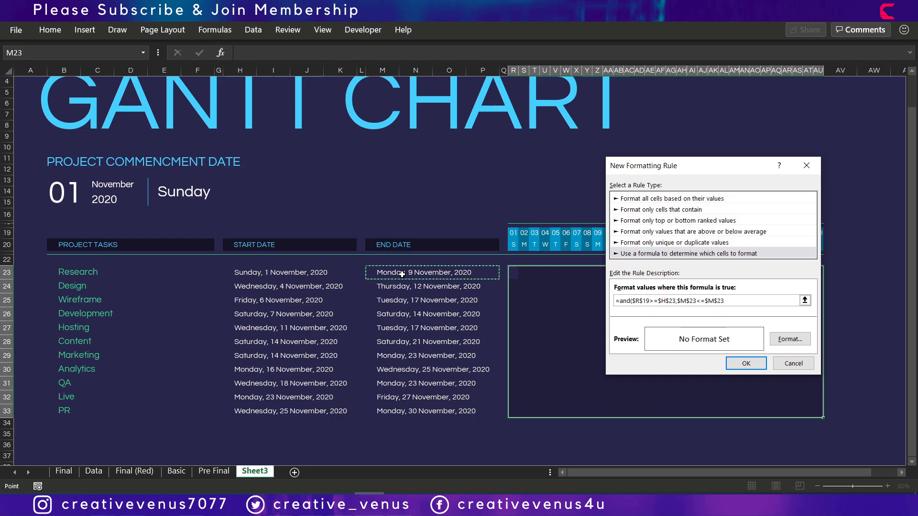
type(")")
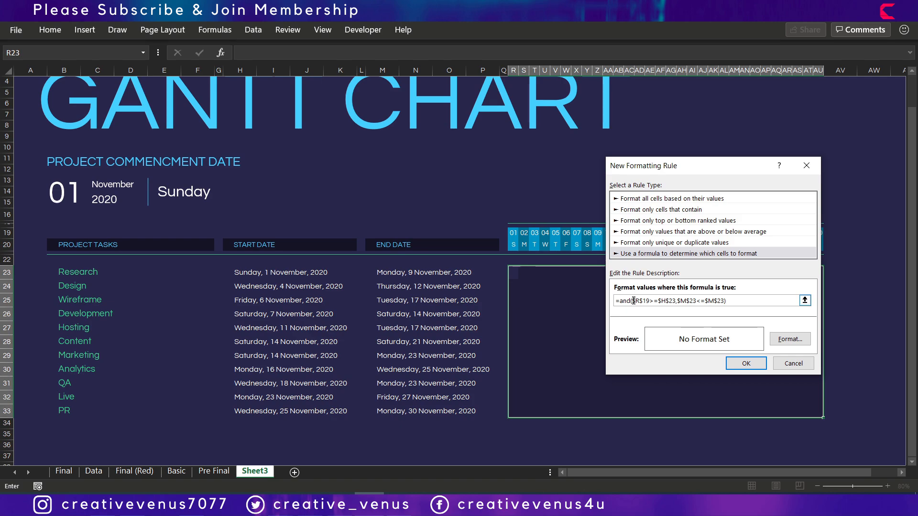
- Make the column of the first timeline date reference relative in the rule formula, changing it to R$19
left_click(678, 302)
left_click(633, 301)
left_click(644, 300)
left_click(637, 301)
key("BackSpace")
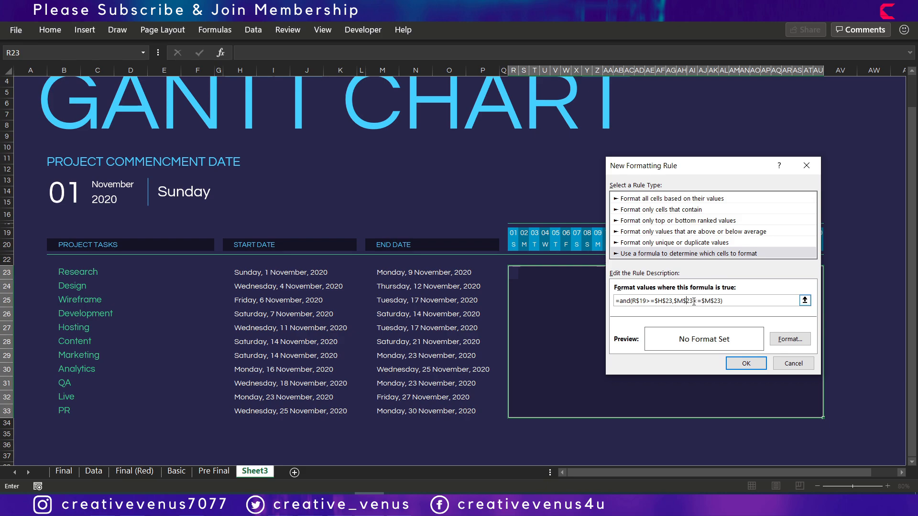
- Replace the first $M$23 in the rule formula with R$19, so the second condition reads R$19<=$M$23
left_click_drag(692, 302, 681, 301)
left_click(513, 232)
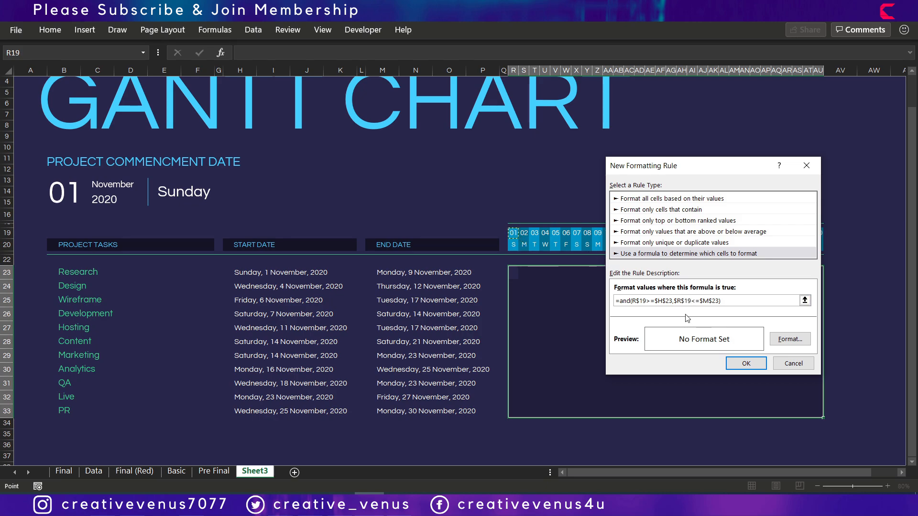
left_click(676, 301)
key("BackSpace")
left_click(521, 71)
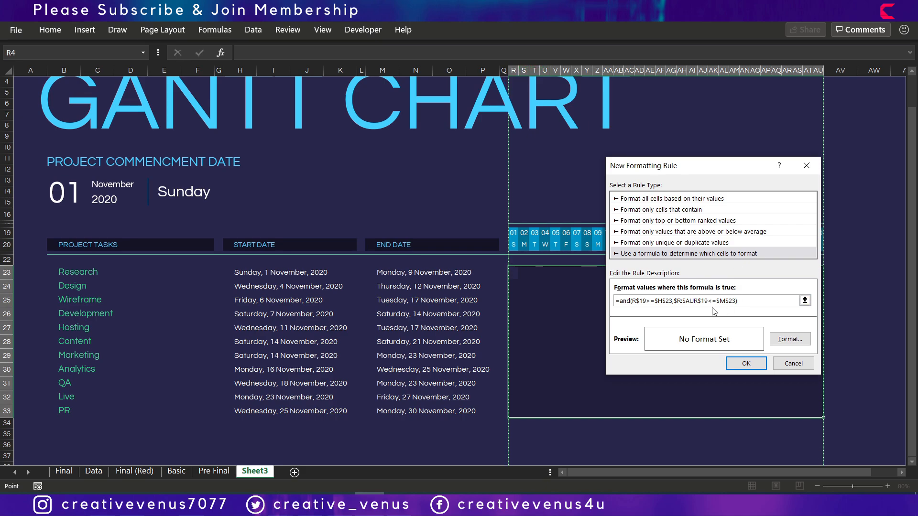
key("ctrl+z")
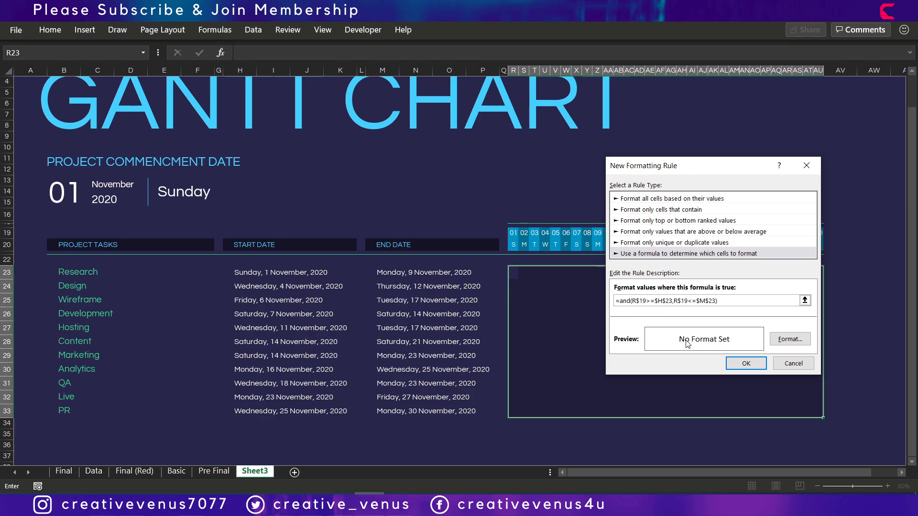
- Make the start and end date rows relative, so the rule formula reads =and(R$19>=$H23,R$19<=$M23)
key("BackSpace")
left_click(706, 301)
key("BackSpace")
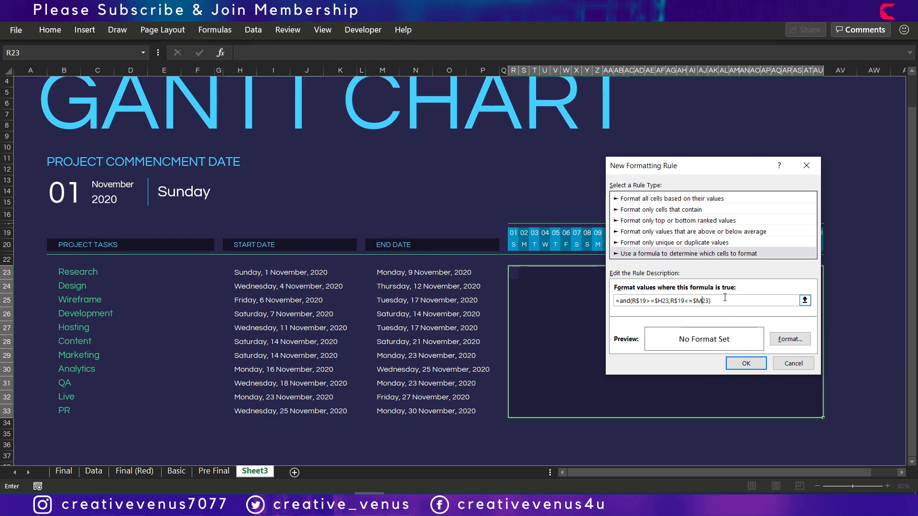
- Set the rule's format to a solid fill in the green theme colour and apply the rule to the timeline grid
left_click(788, 342)
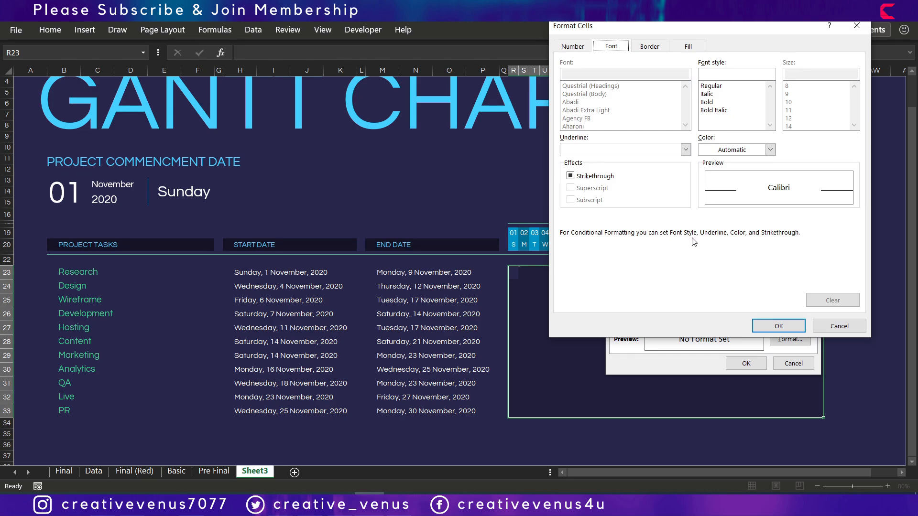
left_click_drag(693, 26, 294, 65)
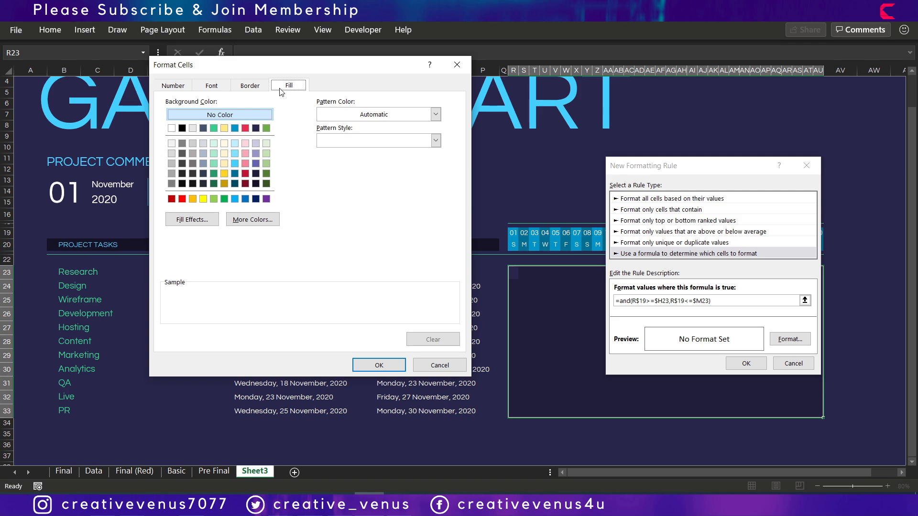
left_click(214, 127)
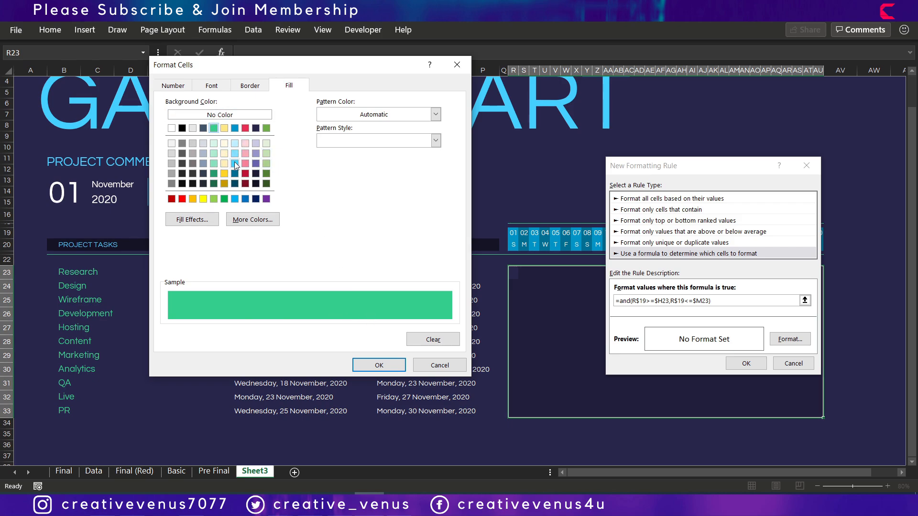
left_click(387, 371)
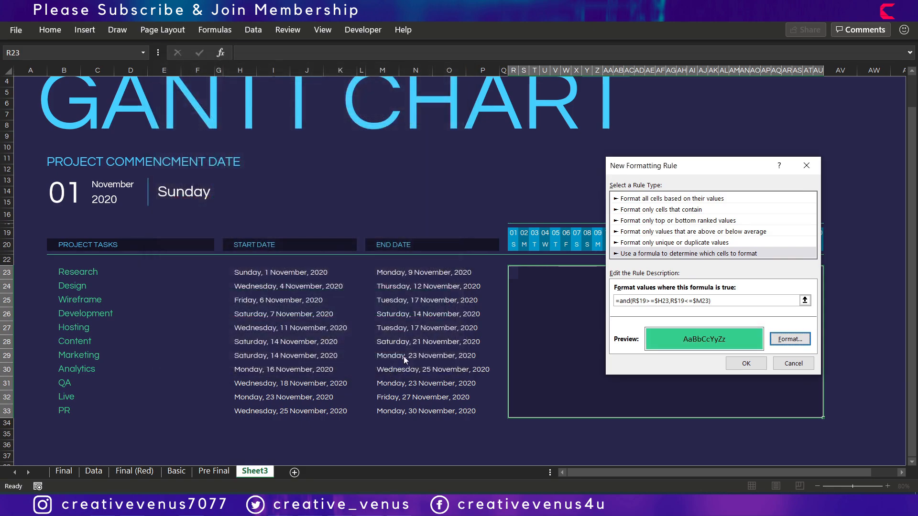
left_click(746, 364)
left_click(851, 338)
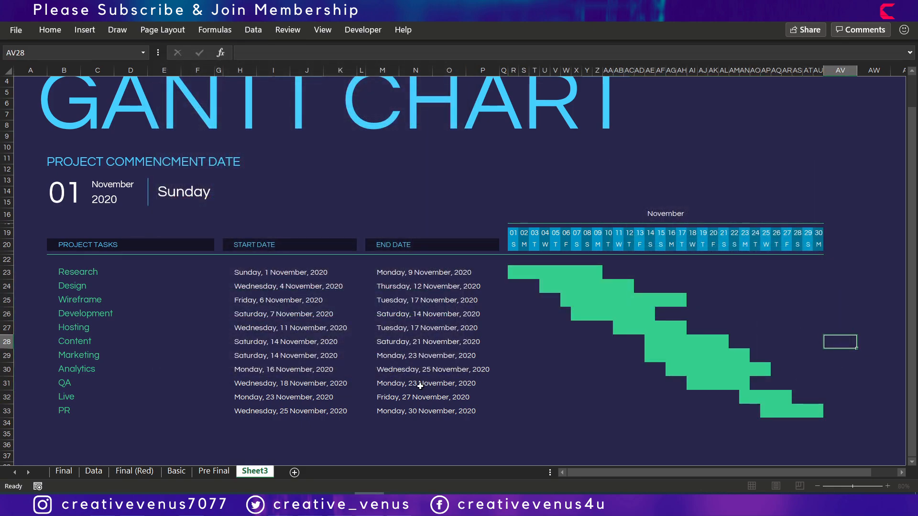